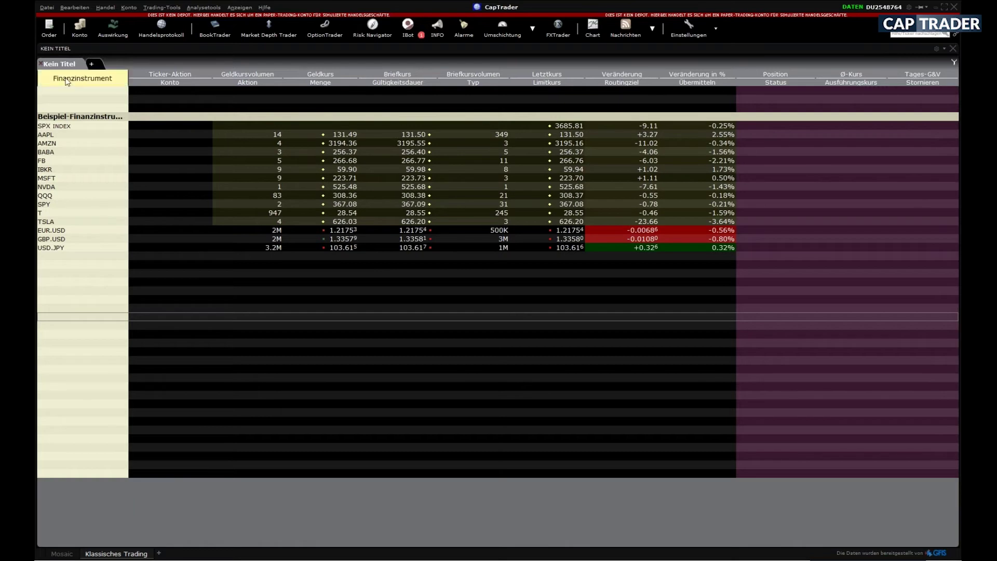
# Open the account window, enlarge it to full screen to review the balances and portfolio sections, and close it.
pyautogui.click(81, 35)
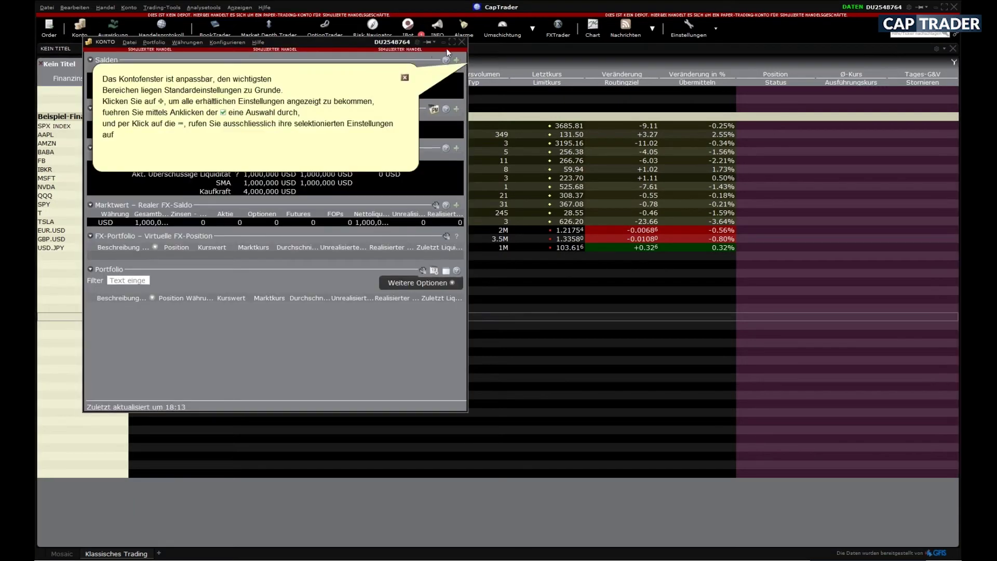
pyautogui.click(404, 77)
pyautogui.click(452, 41)
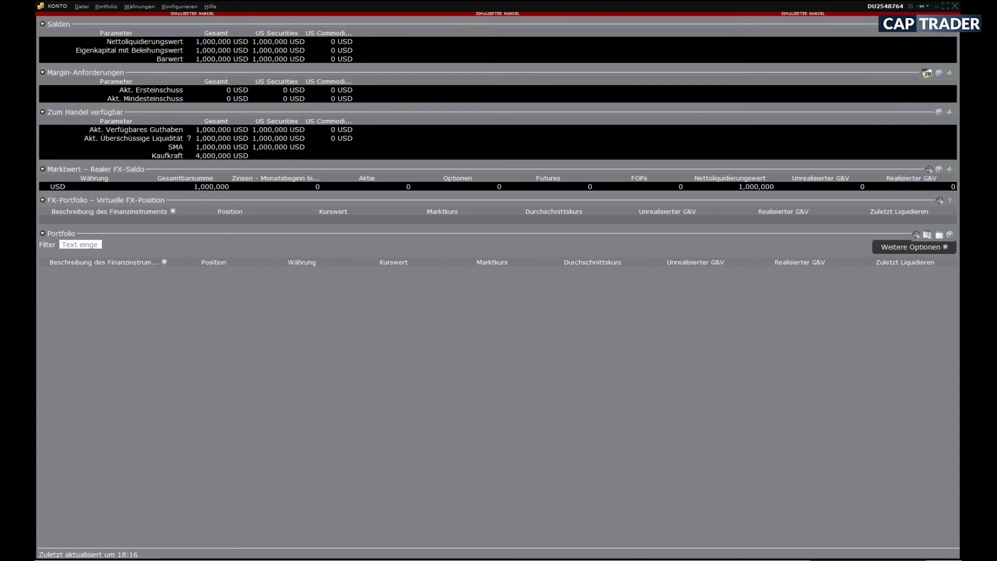
pyautogui.click(955, 9)
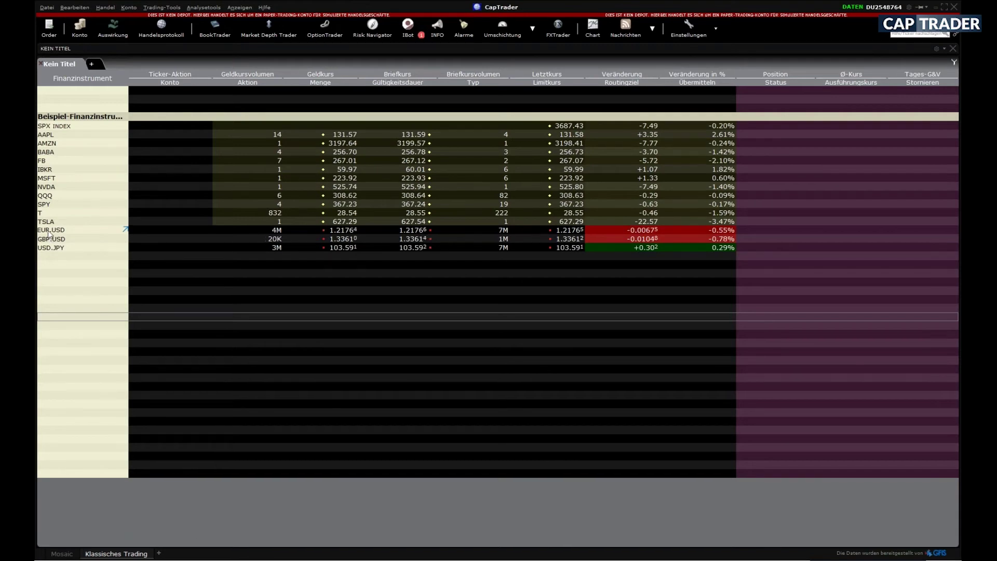
# Delete the EUR.USD row from the watchlist.
pyautogui.rightClick(60, 233)
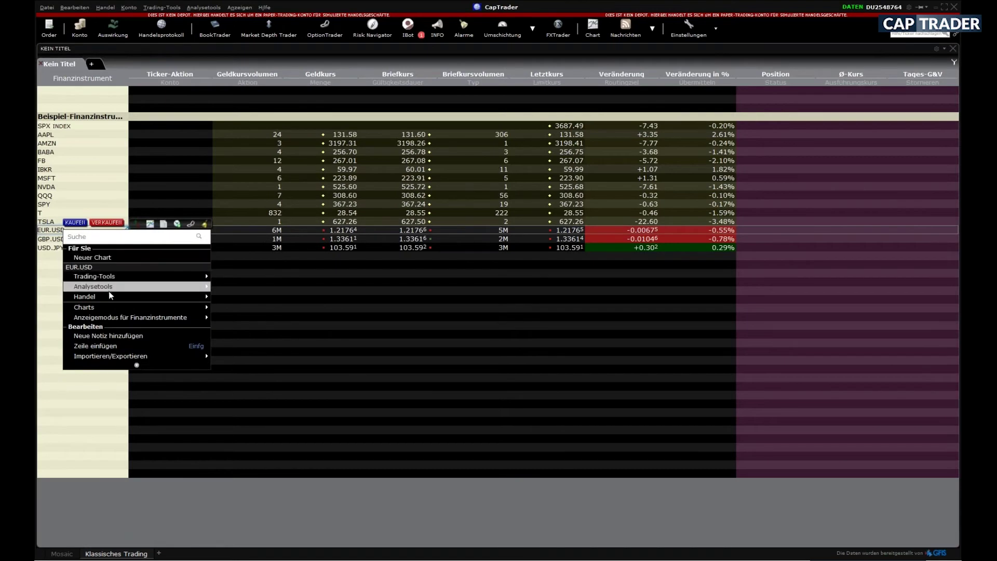
pyautogui.click(113, 366)
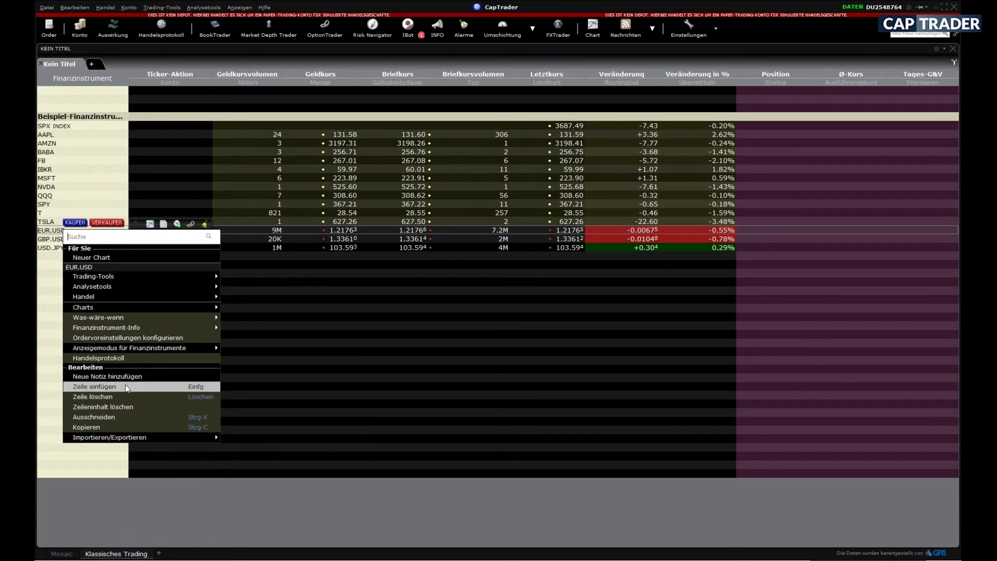
pyautogui.click(104, 396)
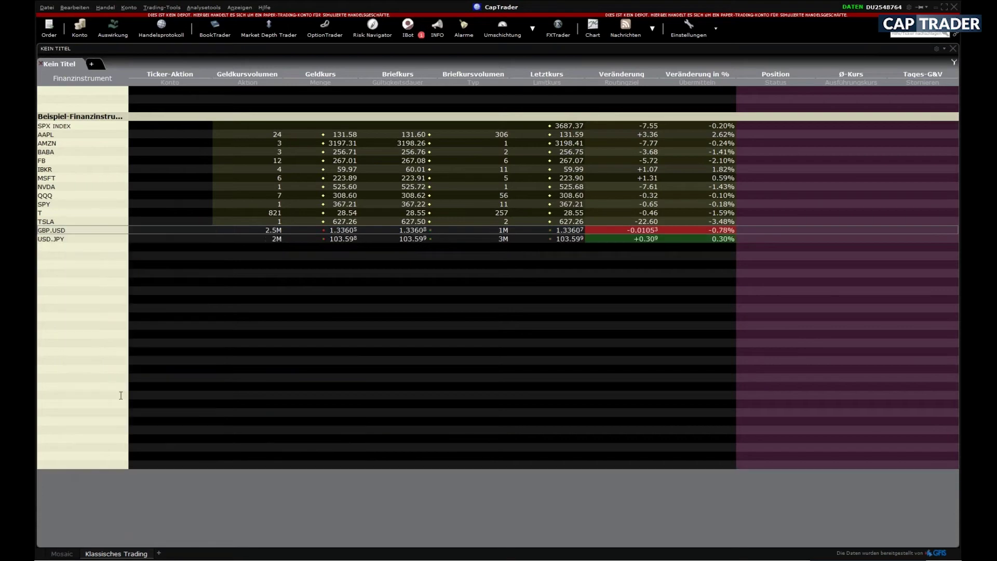
# Add EUR.USD in an empty watchlist row below USD.JPY, choosing the IDEALPRO CASH contract.
pyautogui.click(55, 266)
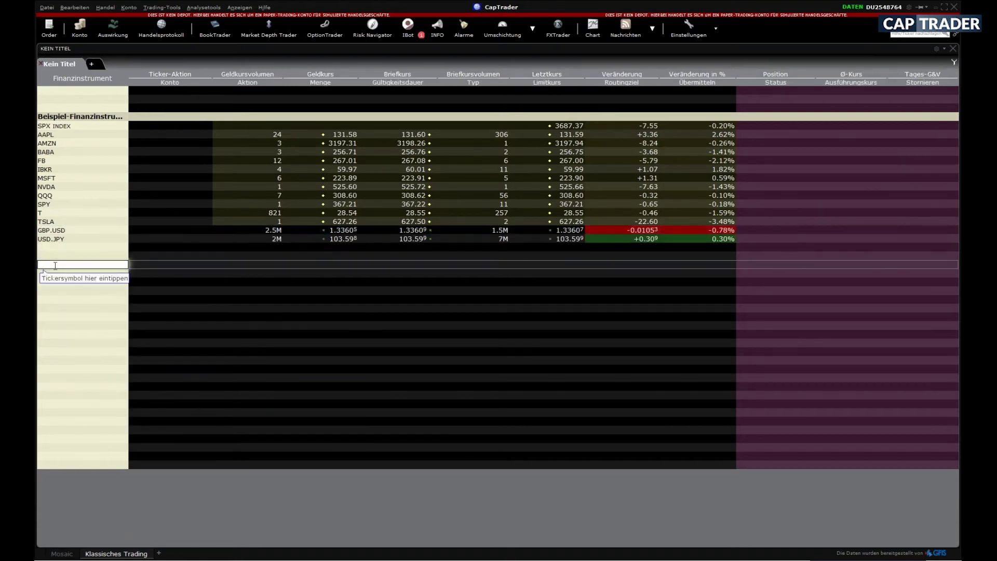
pyautogui.write('EUR.U')
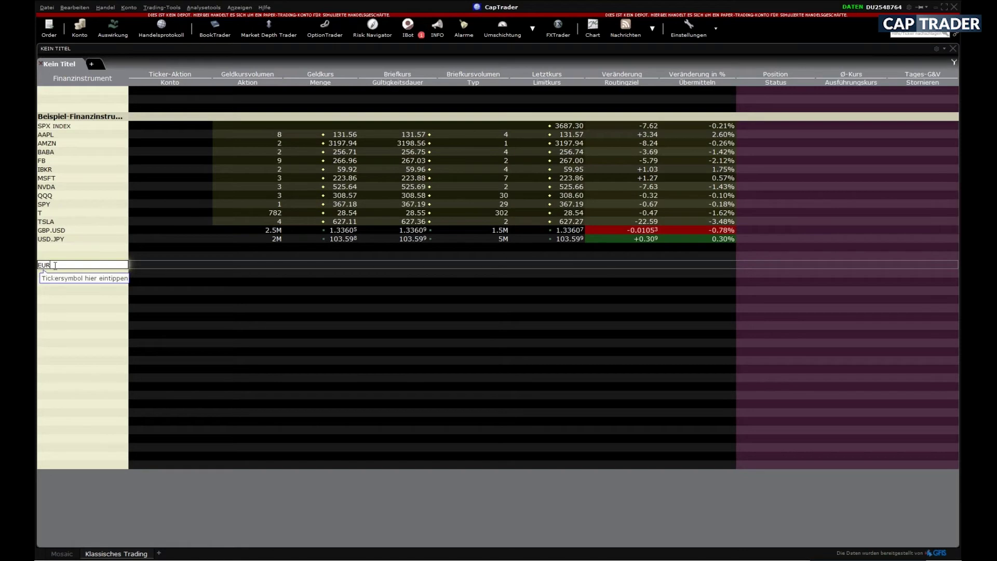
pyautogui.write('D')
pyautogui.press('Return')
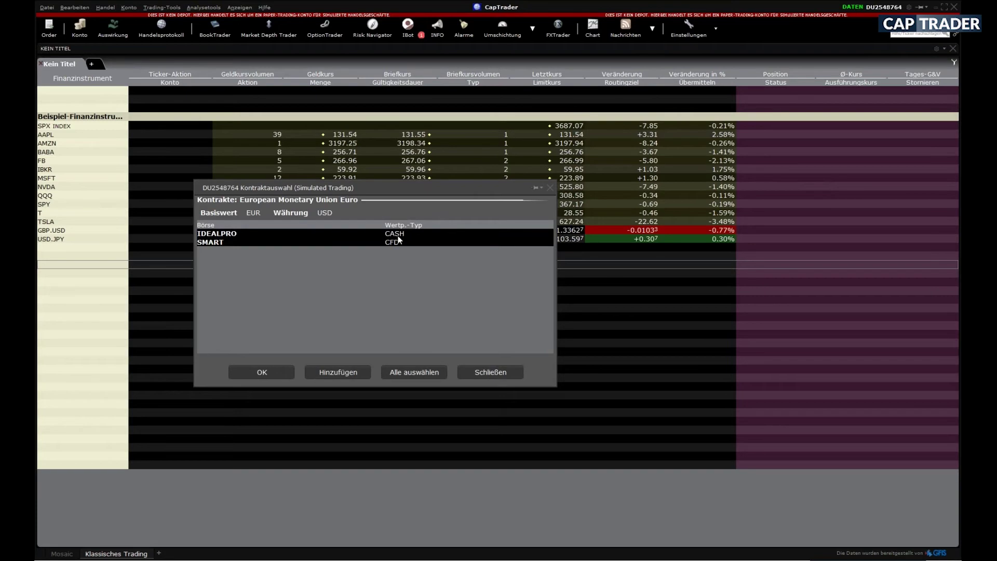
pyautogui.doubleClick(230, 235)
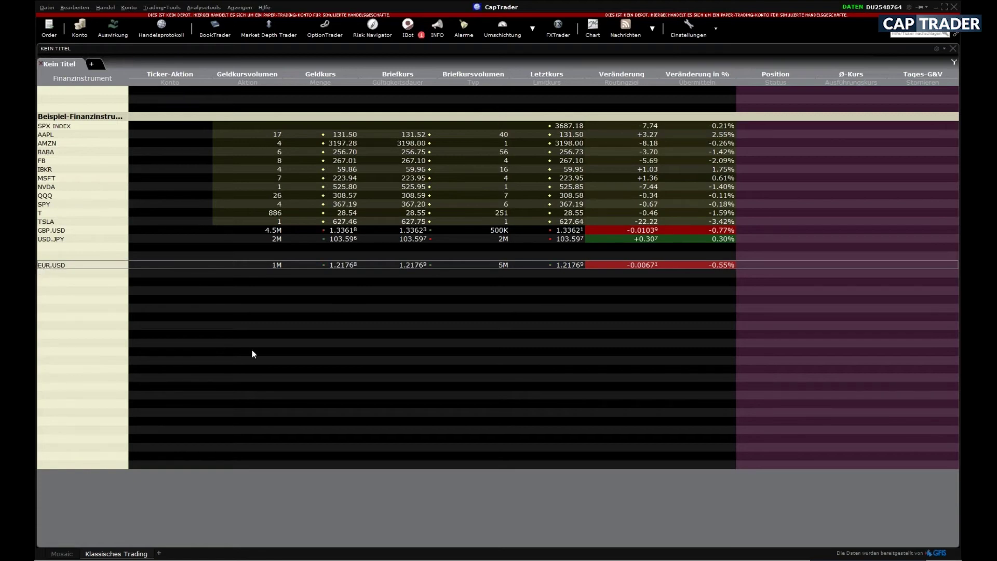
# Create a EUR.USD sell order line with order type MKT and routing destination FXCONV.
pyautogui.click(341, 265)
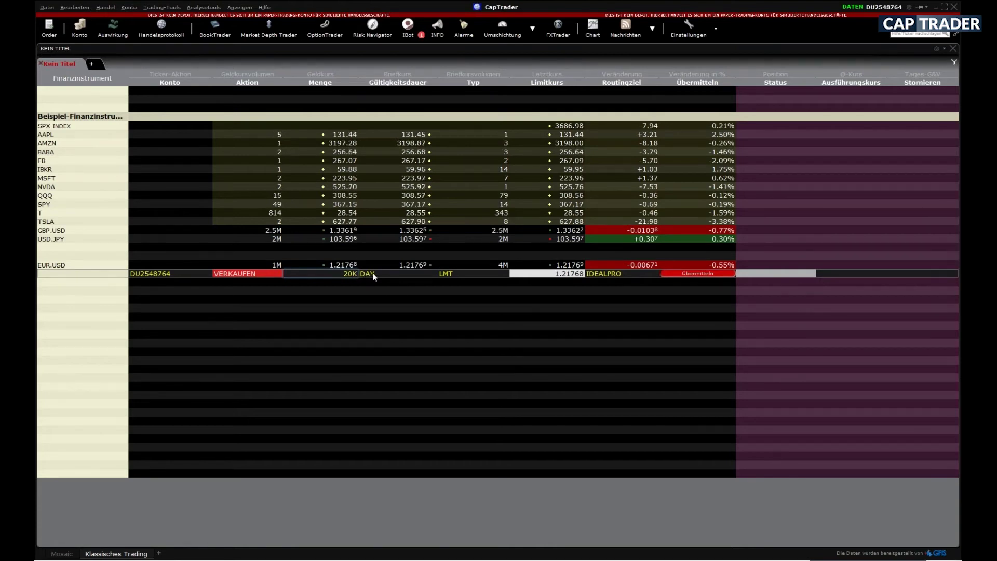
pyautogui.click(451, 276)
pyautogui.click(455, 291)
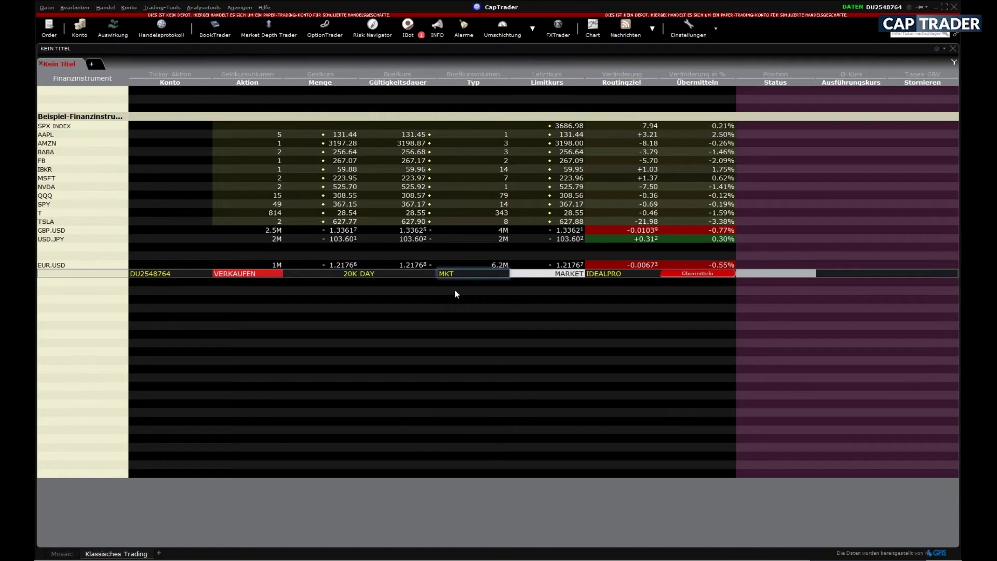
pyautogui.click(601, 276)
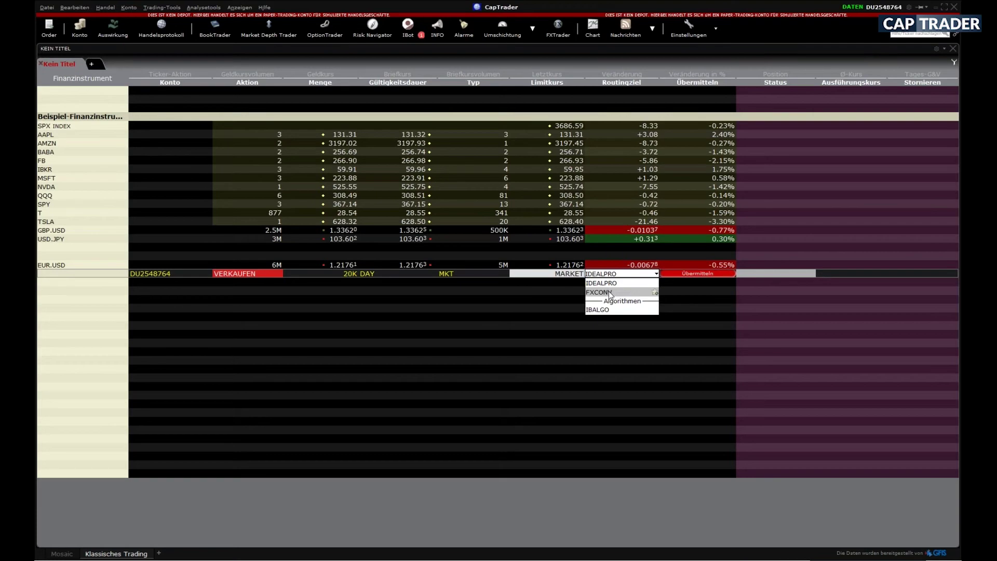
pyautogui.click(610, 293)
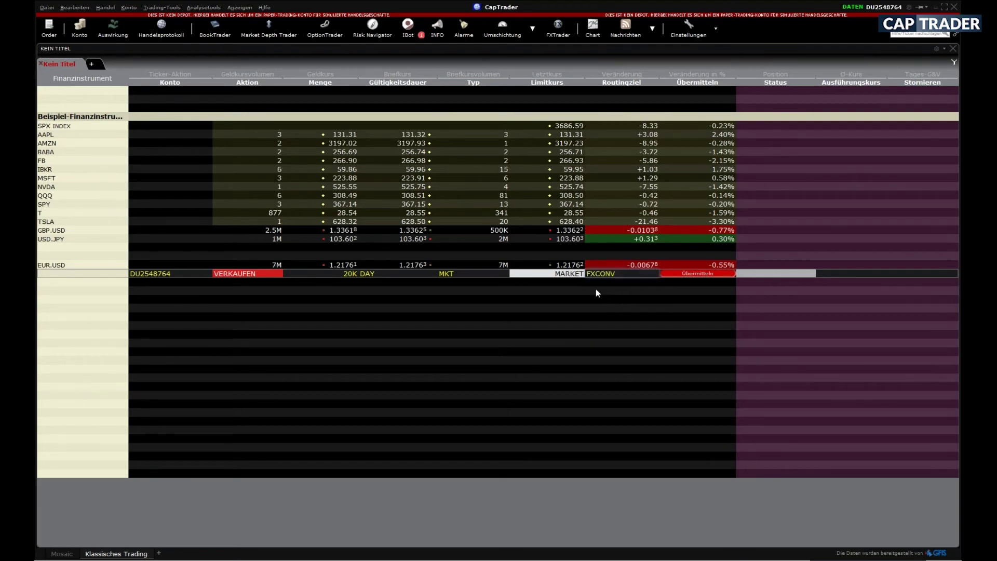
# Set the EUR.USD sell order quantity to 100K and submit it, overriding the value limit.
pyautogui.click(333, 274)
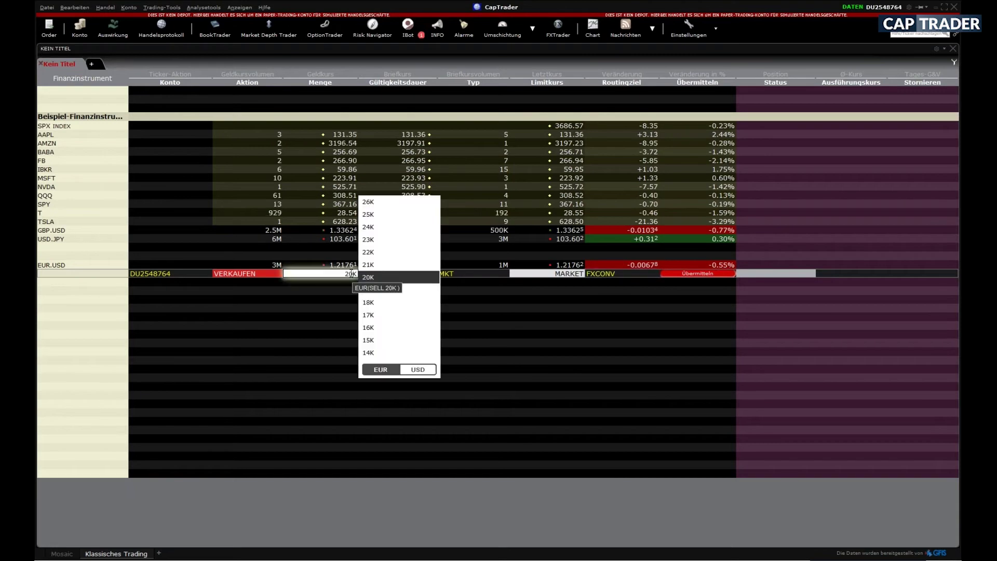
pyautogui.write('100K')
pyautogui.press('Return')
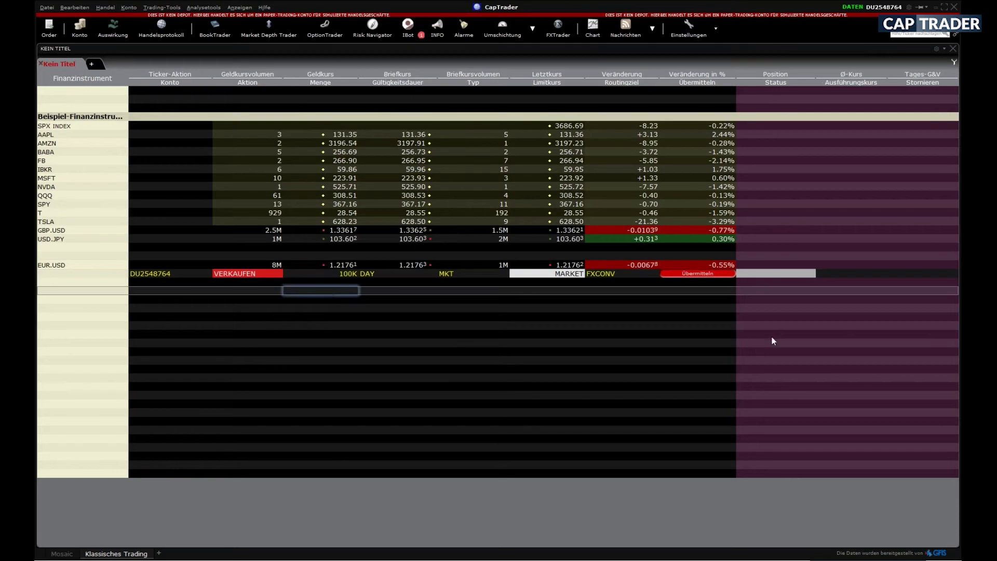
pyautogui.click(698, 273)
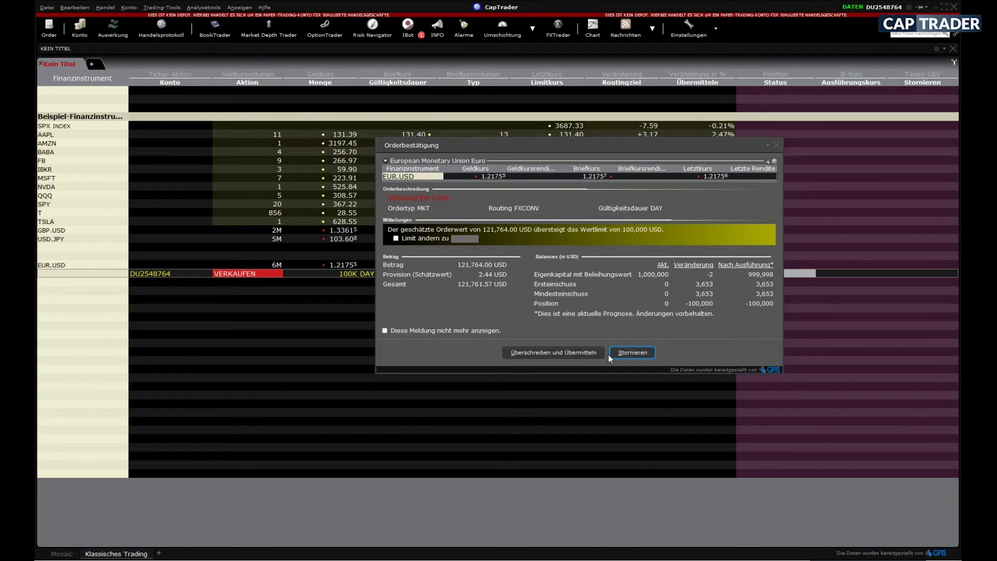
pyautogui.click(567, 352)
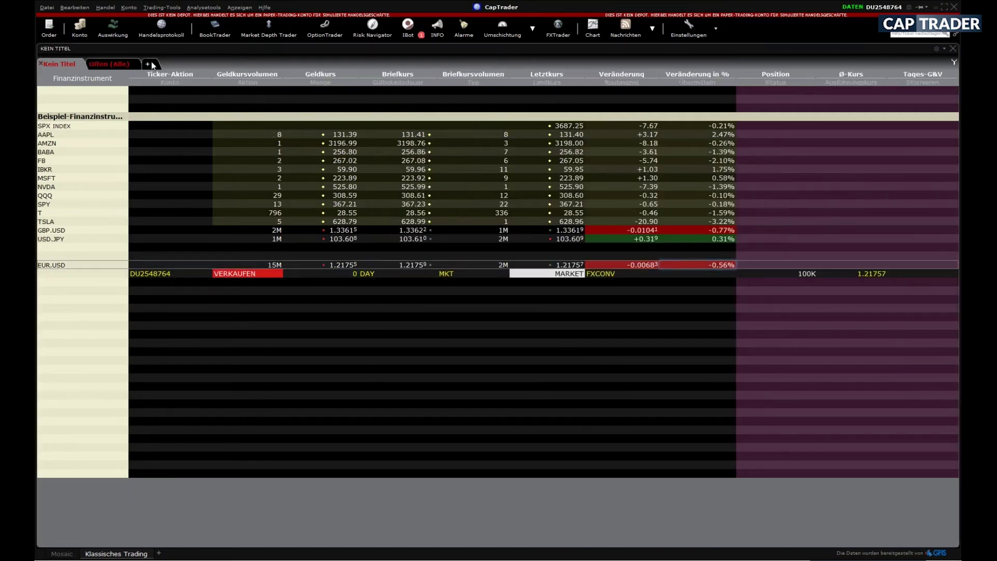
# Check the EUR and USD cash balances in the real FX balance section of the account window.
pyautogui.click(79, 31)
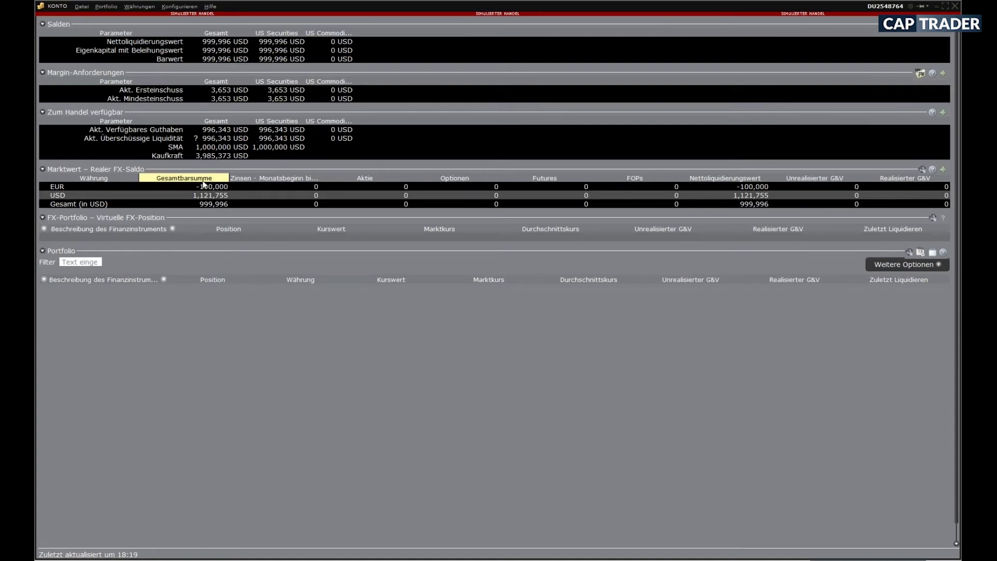
pyautogui.click(956, 6)
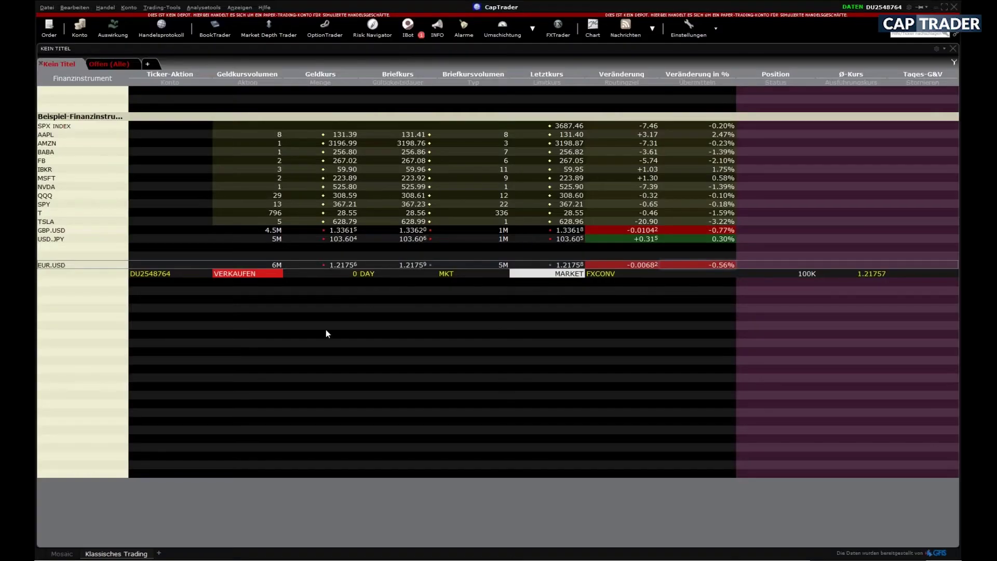
pyautogui.click(79, 32)
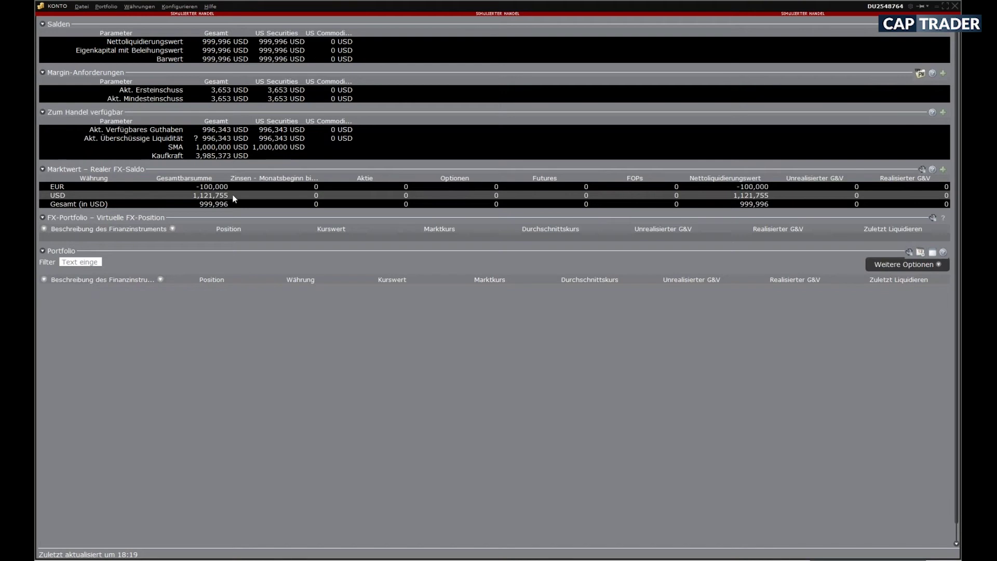
pyautogui.click(956, 6)
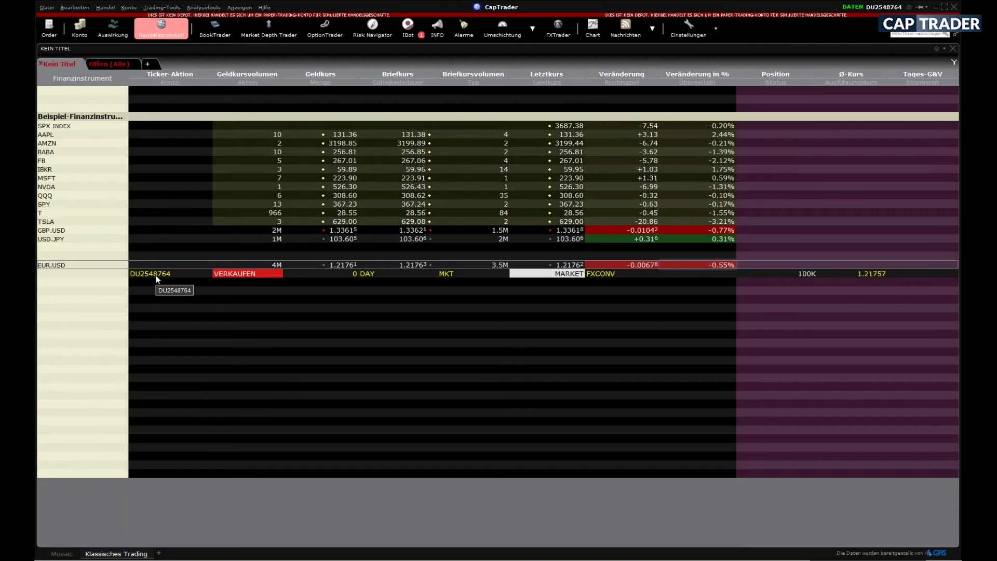
# Open the trade log to review today's EUR.USD execution and close it.
pyautogui.click(157, 35)
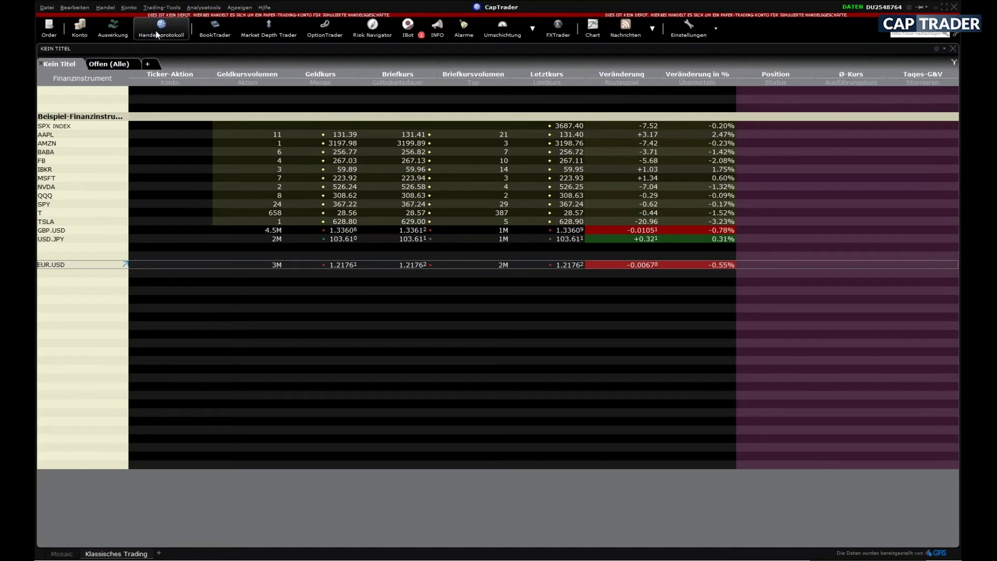
pyautogui.click(157, 34)
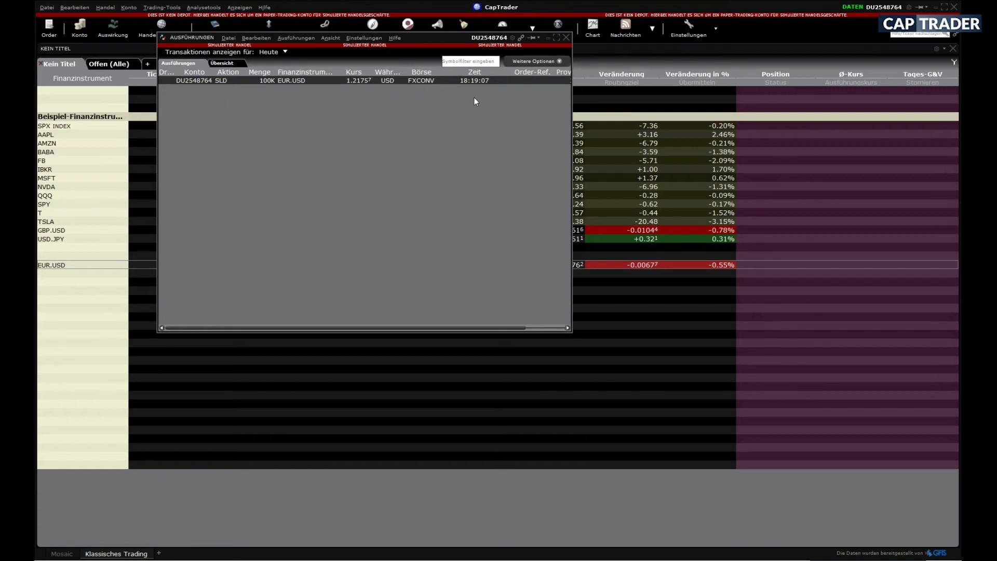
pyautogui.click(566, 37)
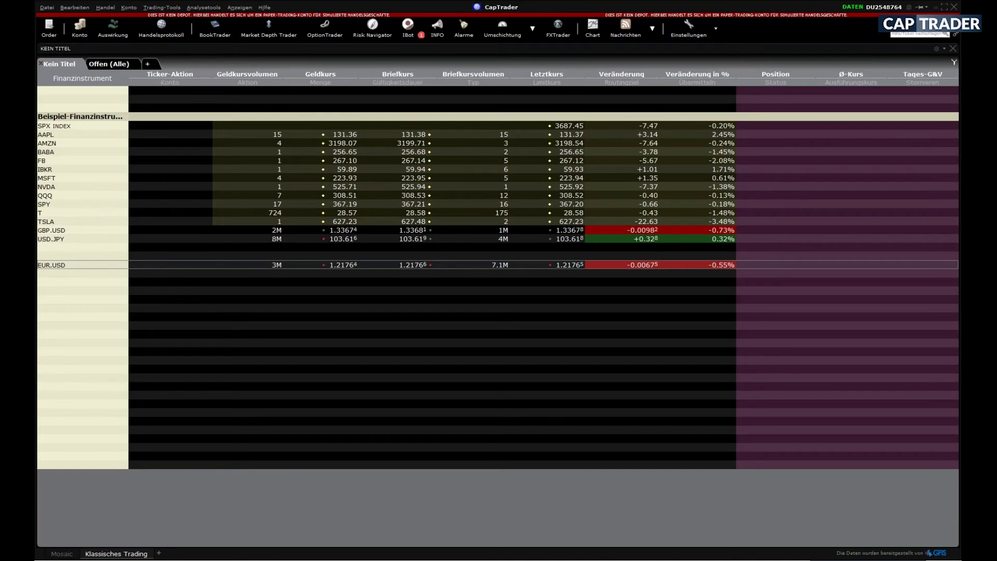
# Add XLP to an empty watchlist row below EUR.USD.
pyautogui.click(57, 296)
pyautogui.write('BMW')
pyautogui.press('Return')
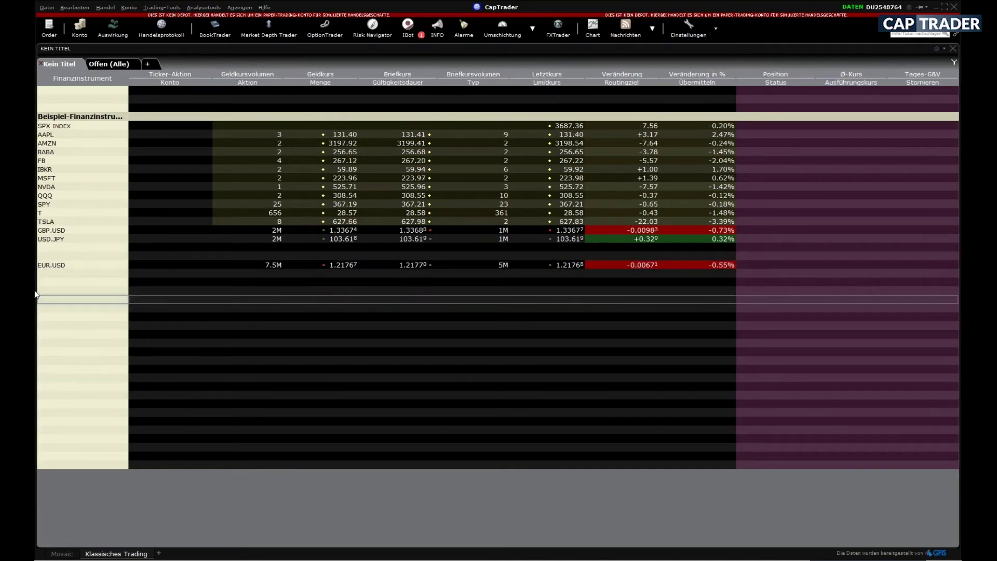
pyautogui.click(157, 317)
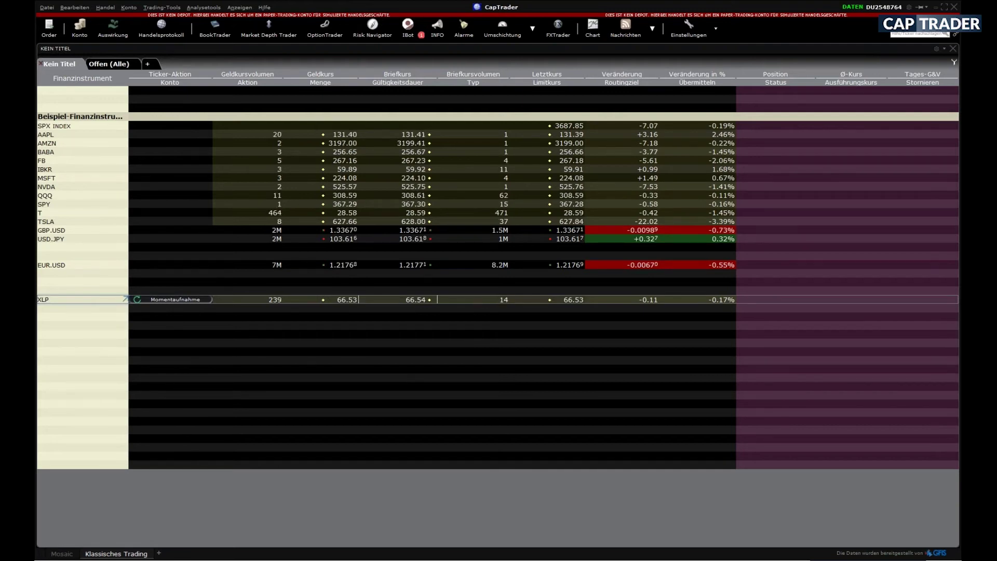
# Set a limit price of 66.00 in a new XLP buy order ticket and preview the order without submitting it.
pyautogui.click(410, 301)
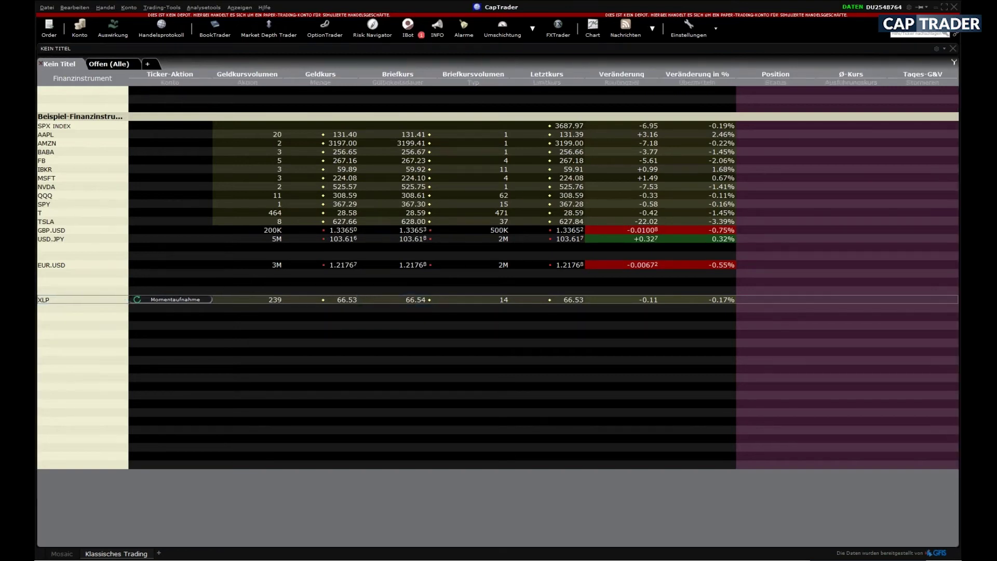
pyautogui.hotkey('ctrl', 't')
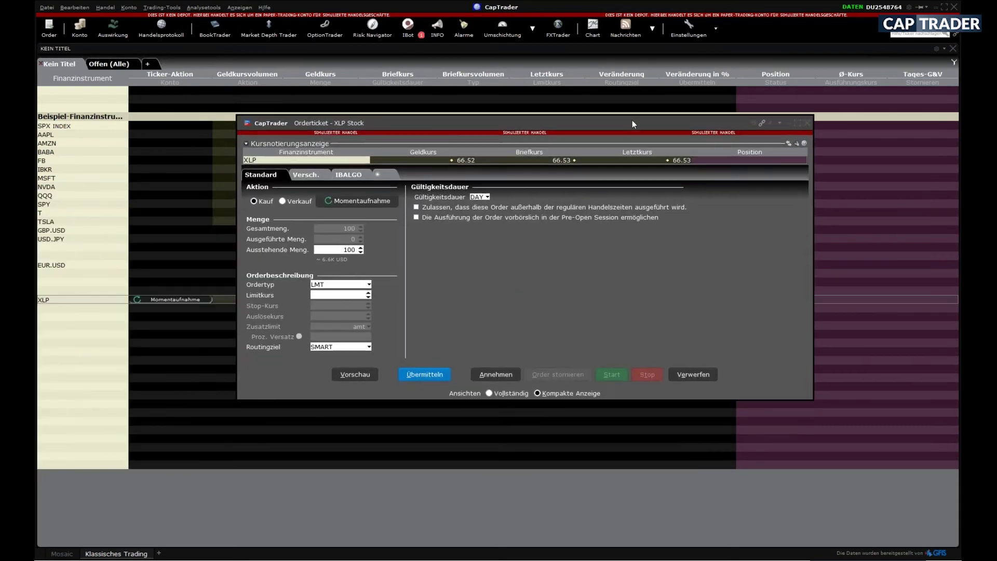
pyautogui.click(343, 294)
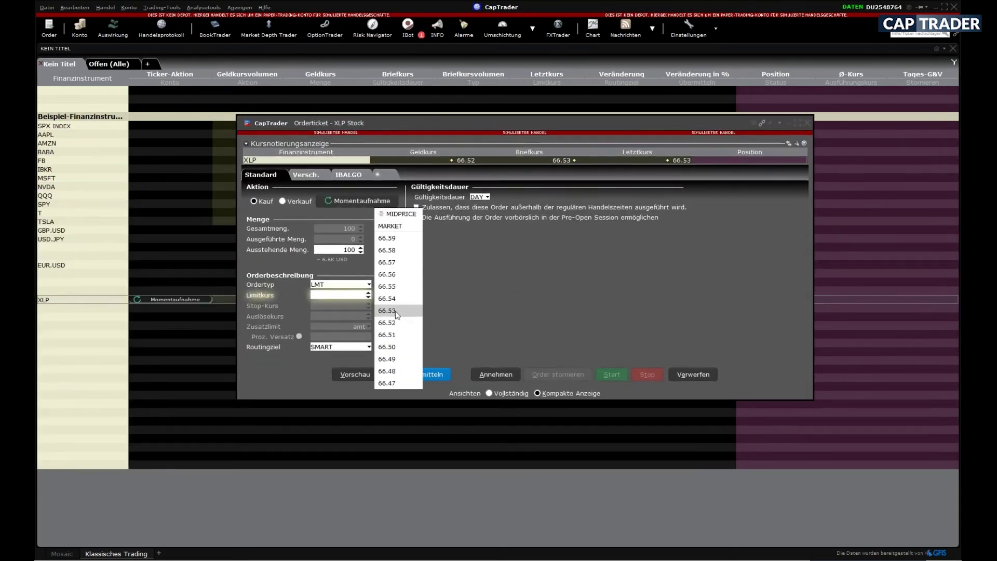
pyautogui.scroll(-6, 404, 330)
pyautogui.scroll(-8, 406, 332)
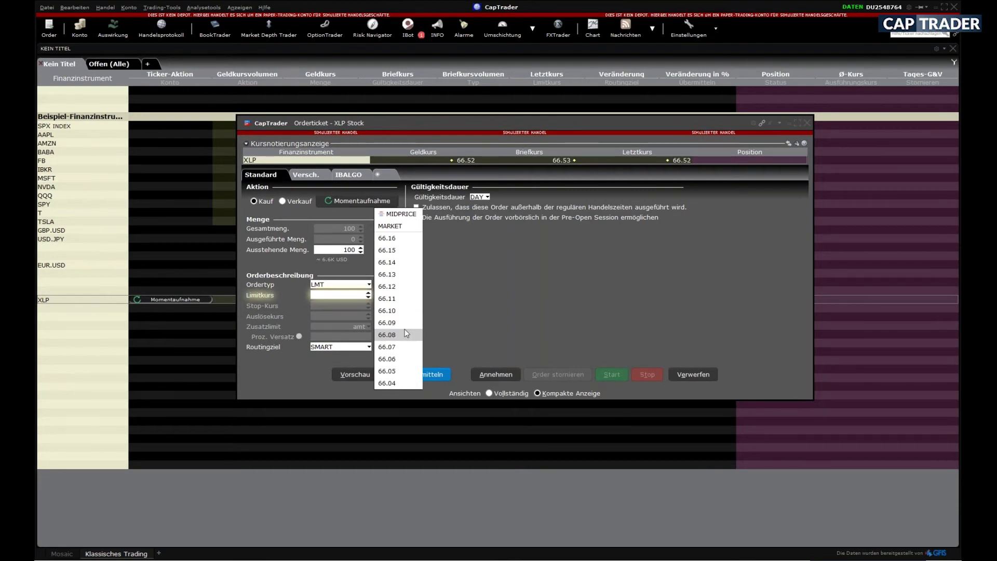
pyautogui.scroll(-3, 404, 333)
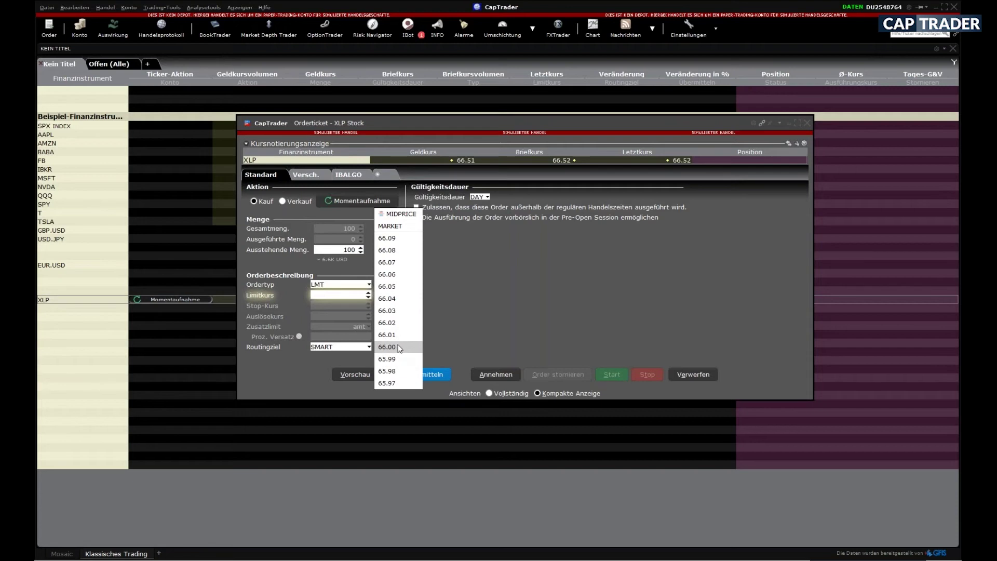
pyautogui.click(399, 347)
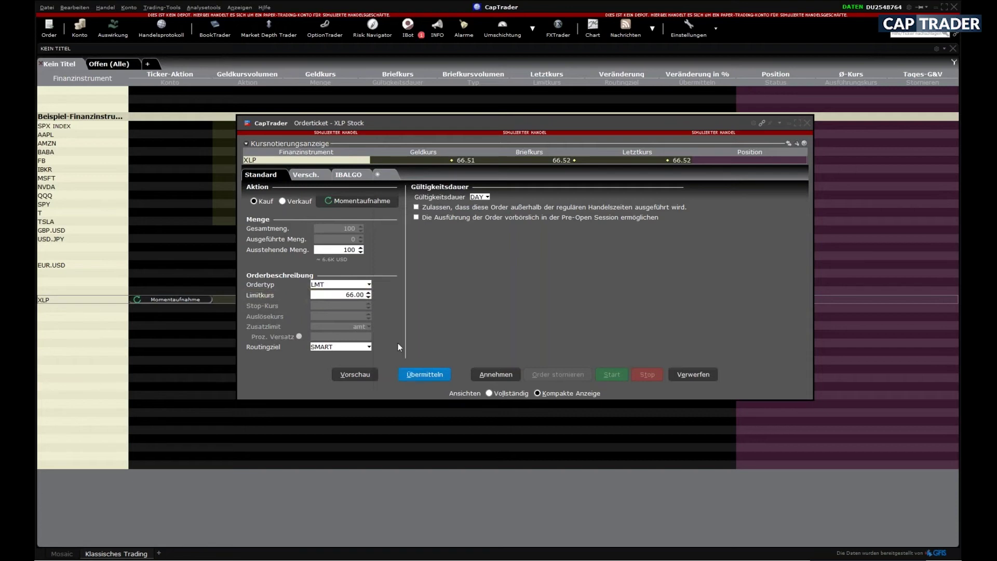
pyautogui.click(358, 374)
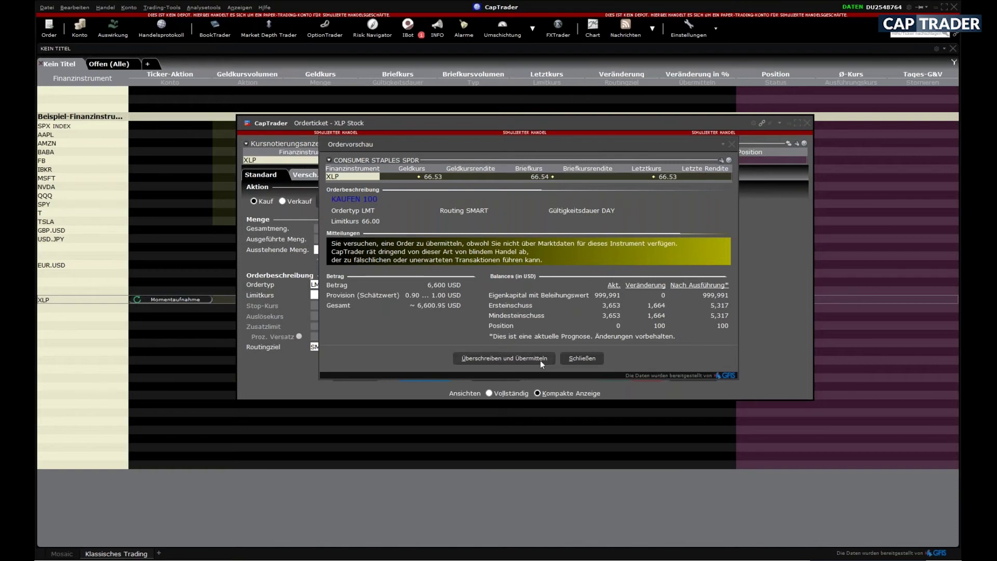
pyautogui.click(584, 358)
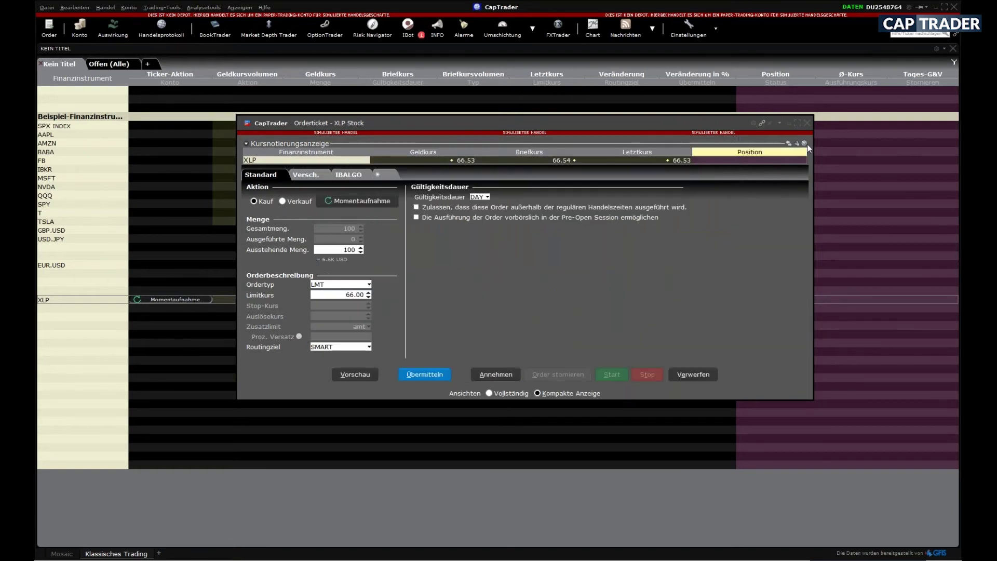
# Close the XLP order ticket without submitting the order.
pyautogui.click(806, 123)
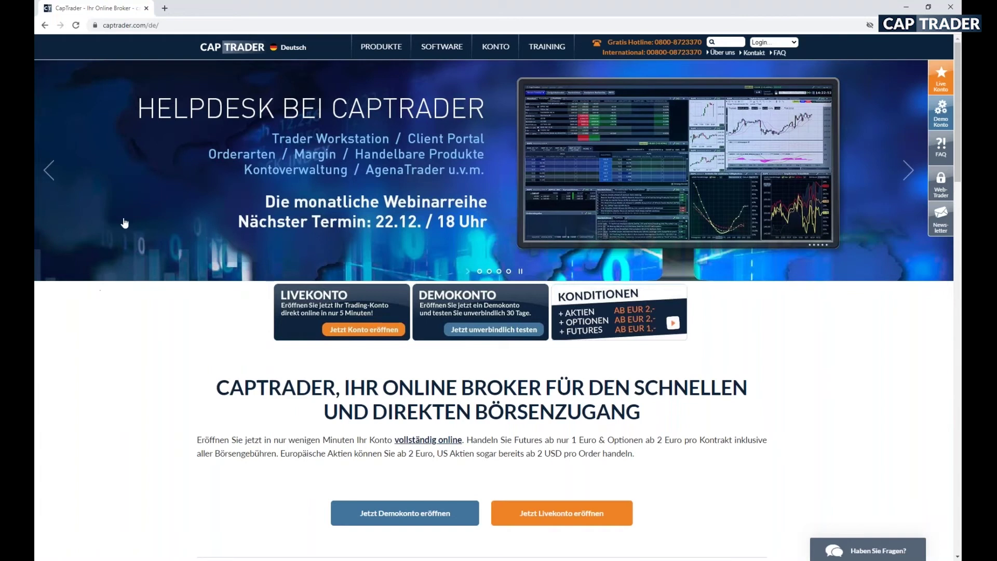
# On the CapTrader website, open the Kontoverwaltung login page and return to the homepage.
pyautogui.click(795, 43)
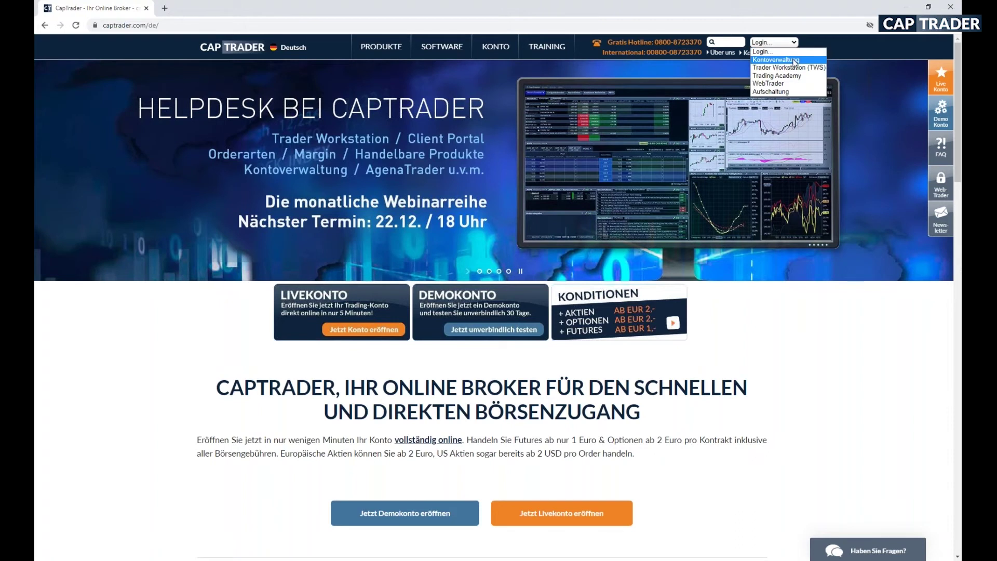
pyautogui.click(793, 60)
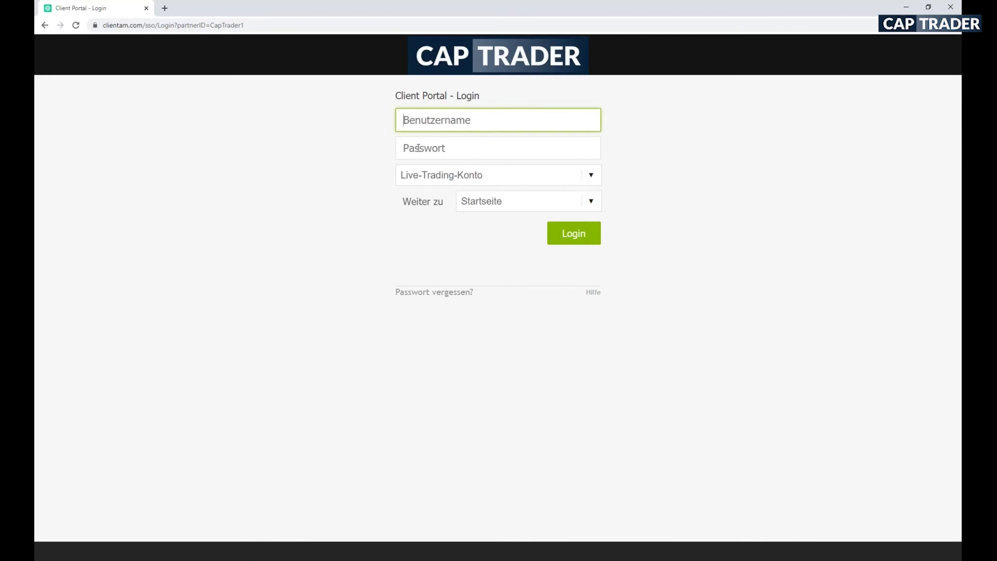
pyautogui.click(44, 25)
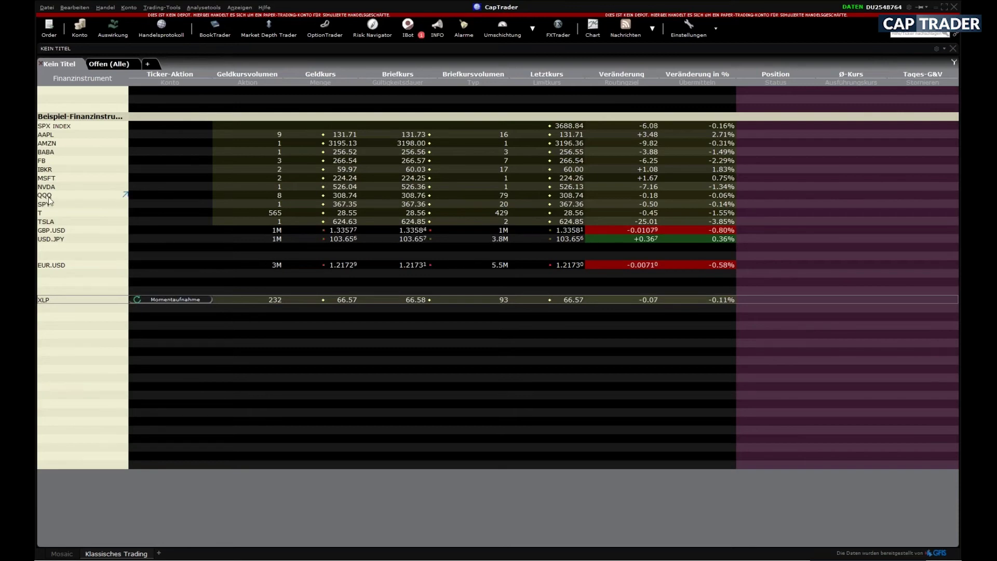
# In the trading workstation, save the current settings as a settings file named ZZZ in the Desktop folder.
pyautogui.click(50, 8)
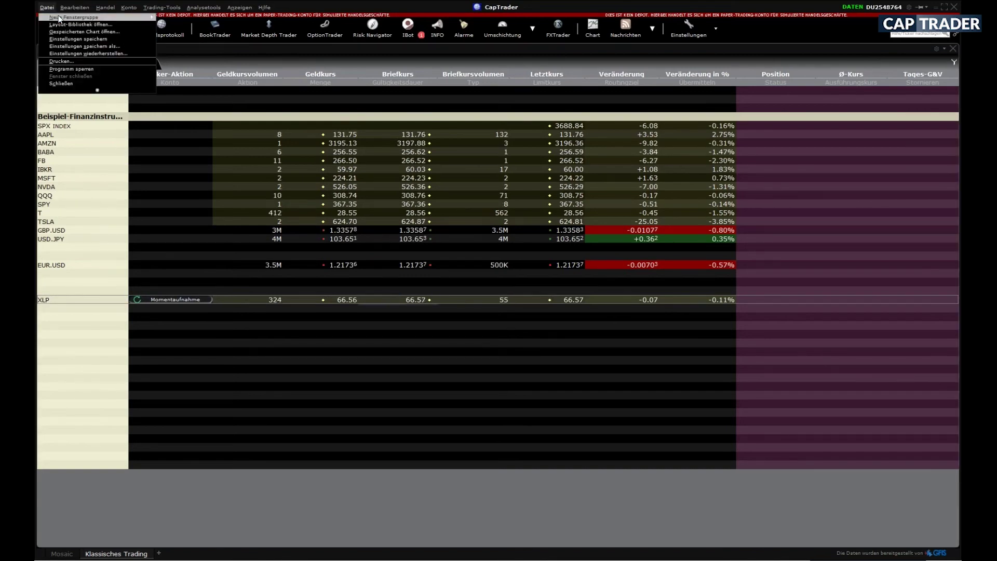
pyautogui.click(88, 50)
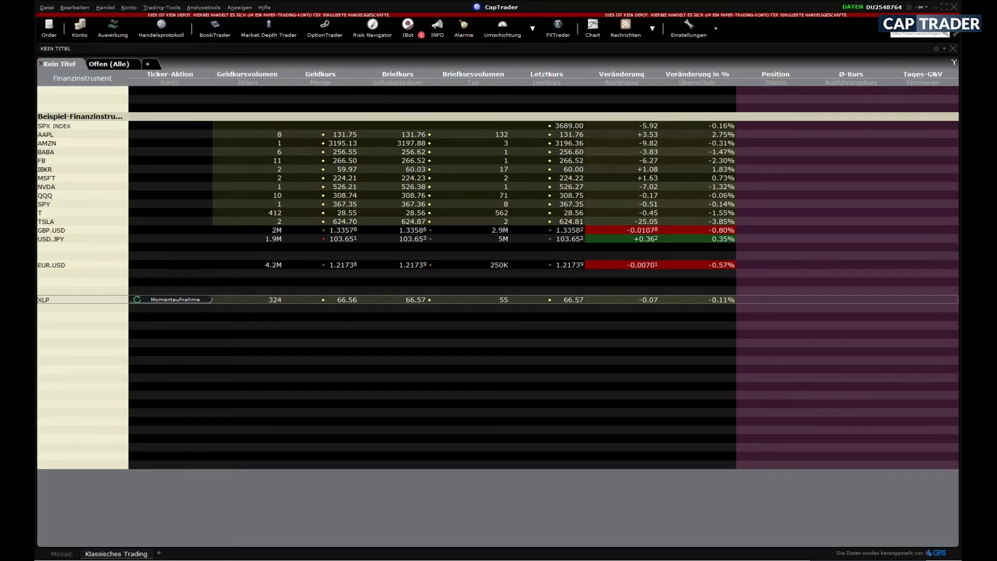
pyautogui.moveTo(263, 201); pyautogui.dragTo(403, 142)
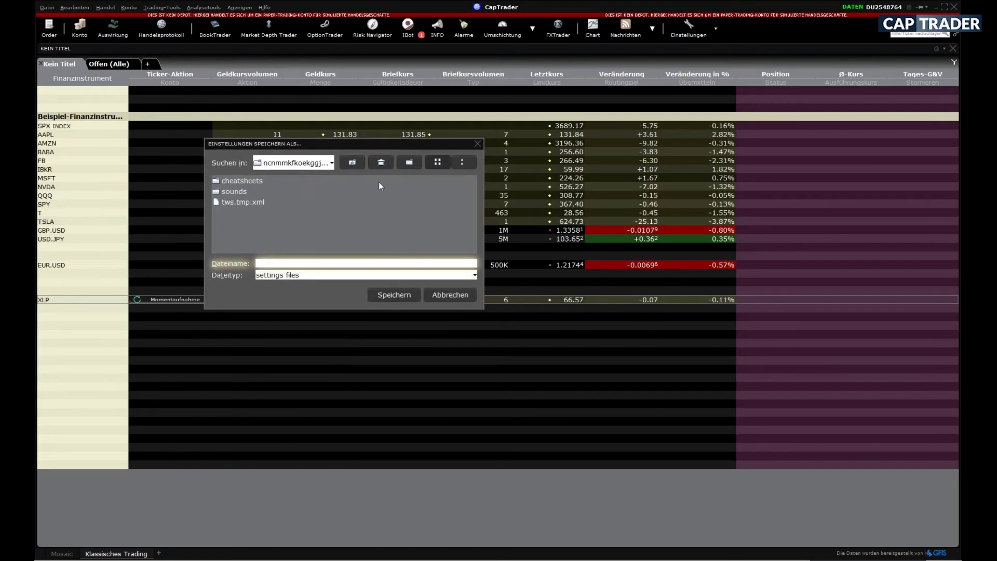
pyautogui.click(332, 163)
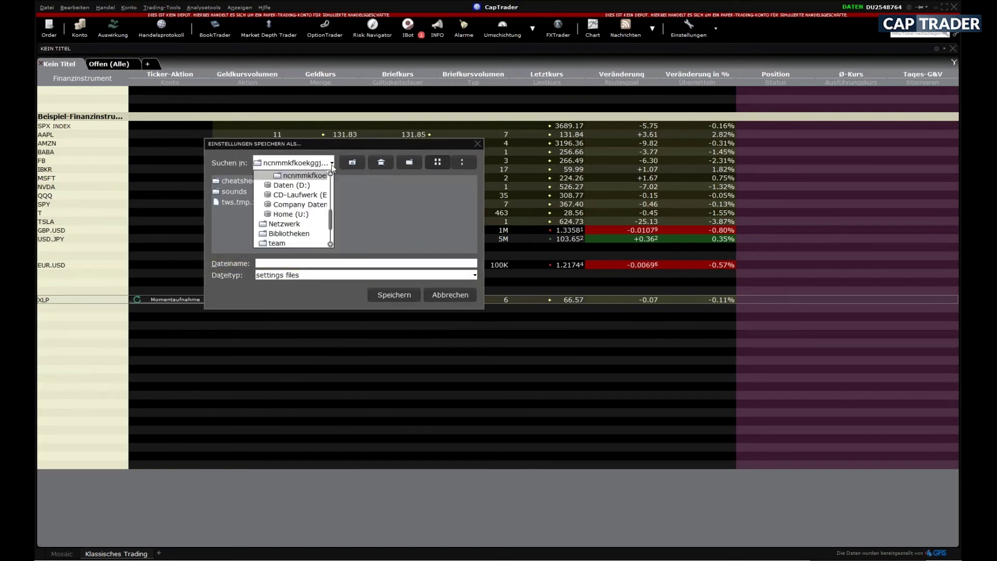
pyautogui.moveTo(330, 226); pyautogui.dragTo(332, 186)
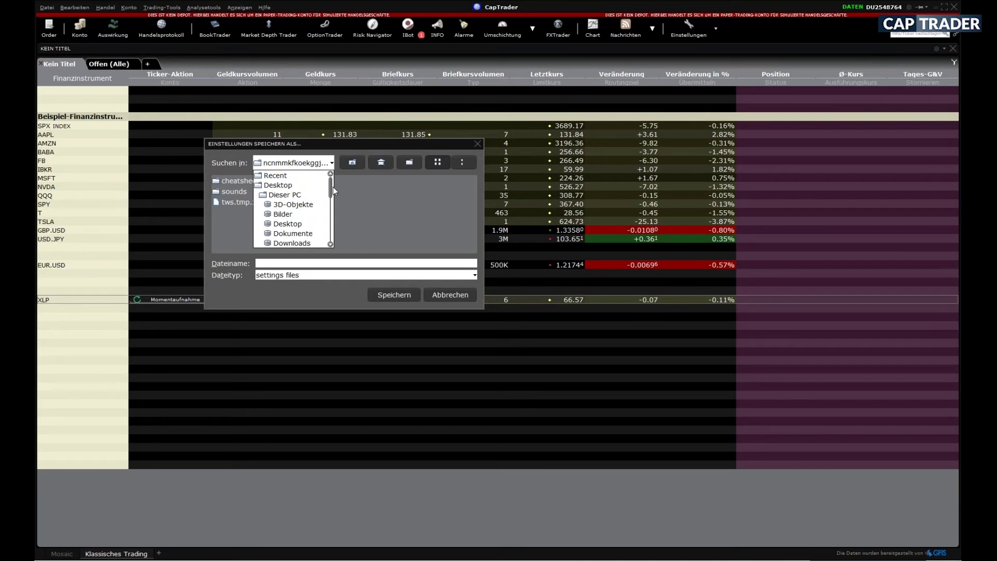
pyautogui.click(304, 225)
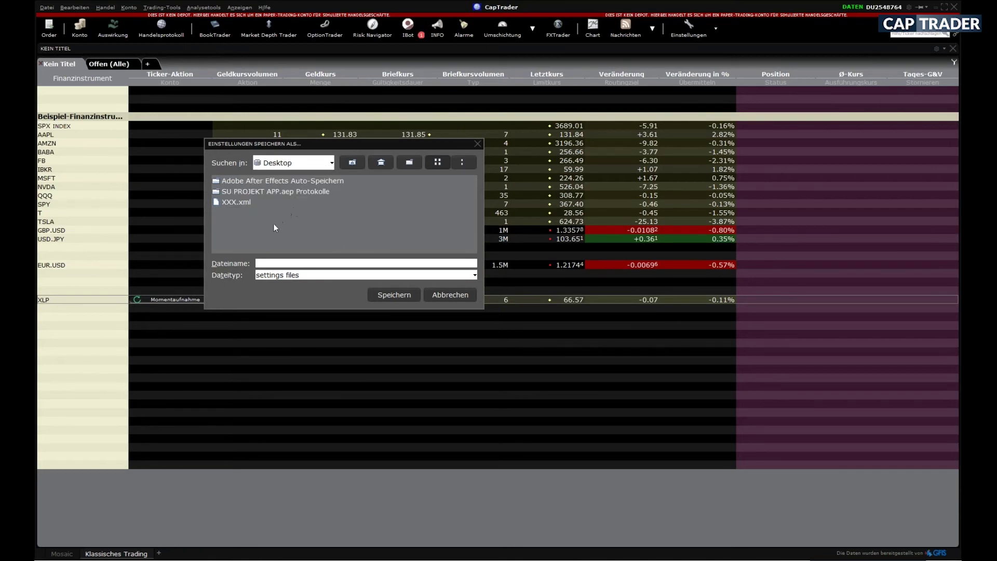
pyautogui.click(291, 262)
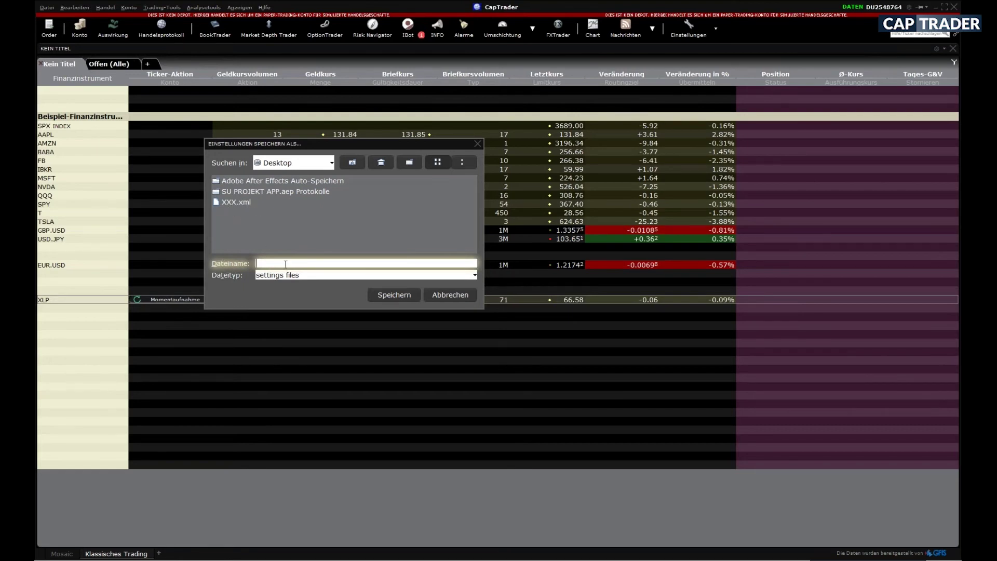
pyautogui.write('ZZZ')
pyautogui.click(400, 293)
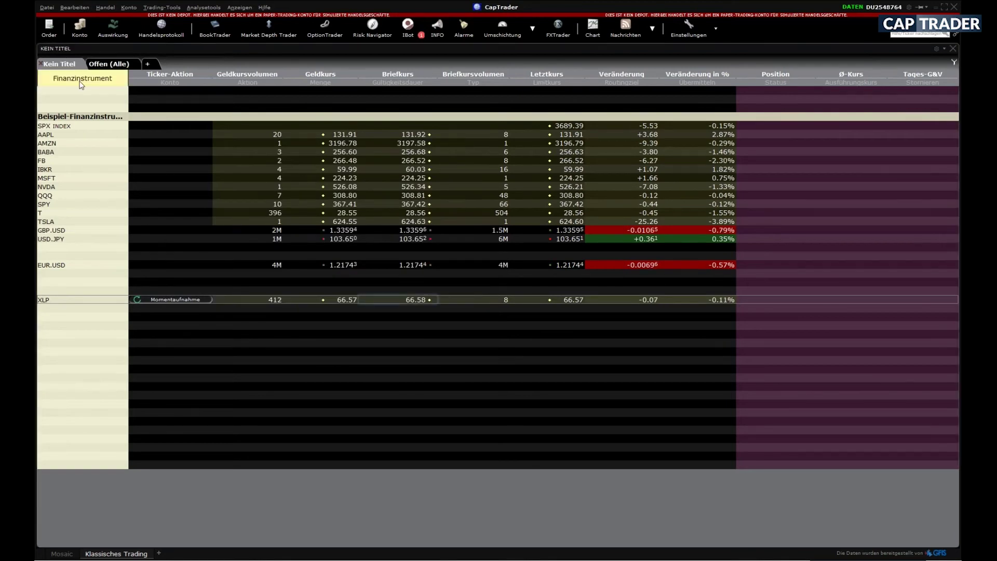
# Choose ZZZ.xml from the Desktop as the user-defined settings file to restore, and close the file dialog without opening it.
pyautogui.click(45, 8)
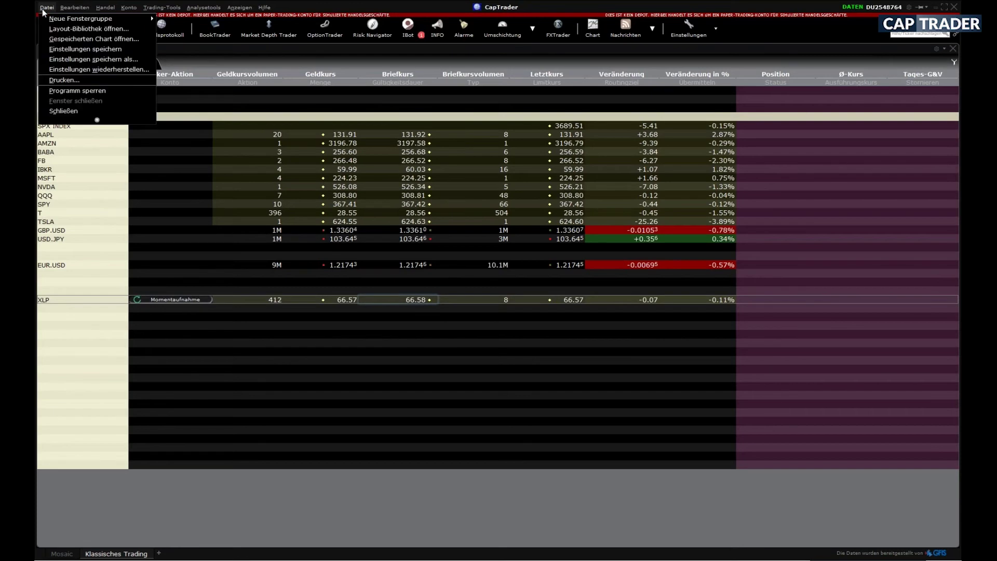
pyautogui.click(72, 69)
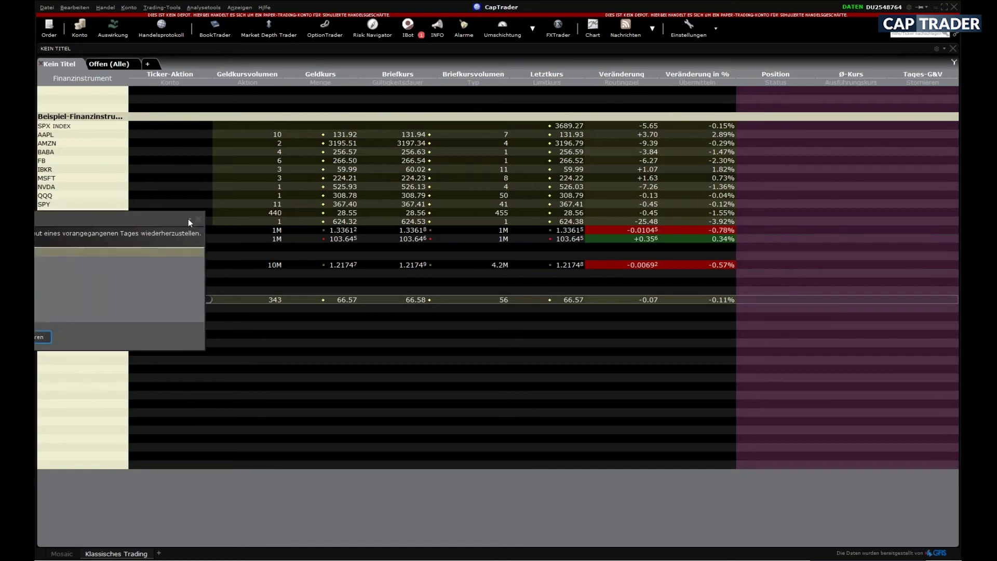
pyautogui.moveTo(492, 159); pyautogui.dragTo(510, 148)
pyautogui.click(244, 185)
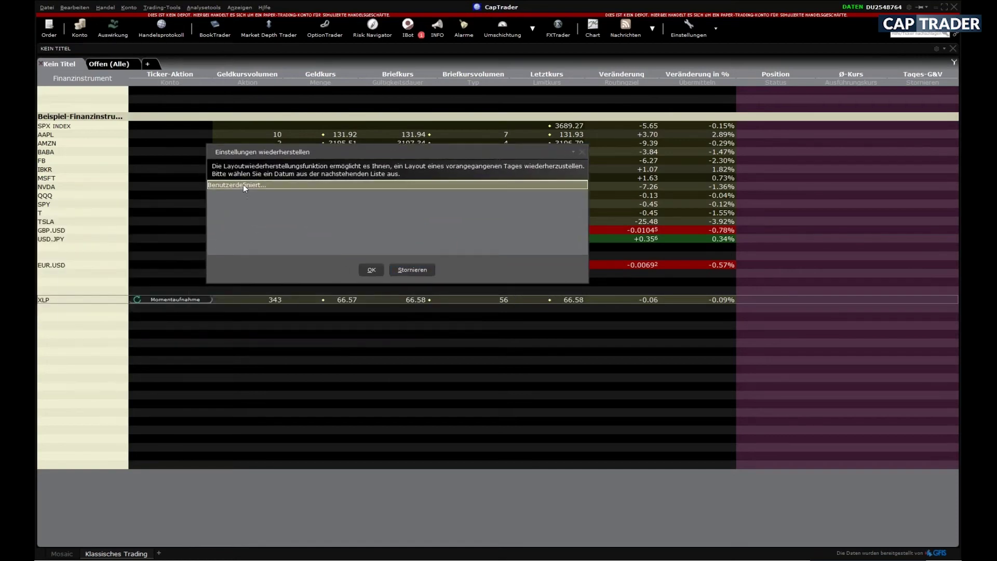
pyautogui.click(370, 271)
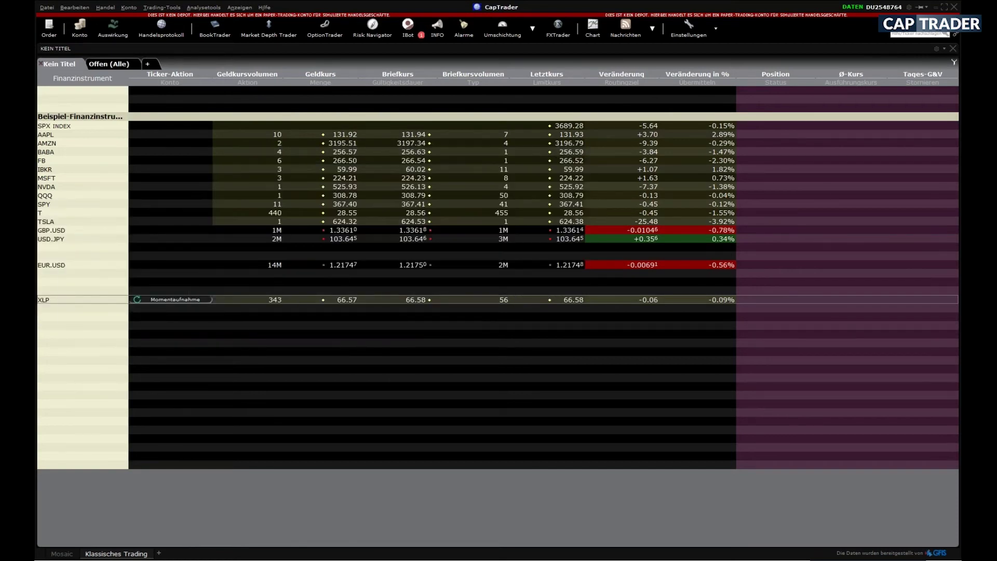
pyautogui.moveTo(123, 217); pyautogui.dragTo(357, 171)
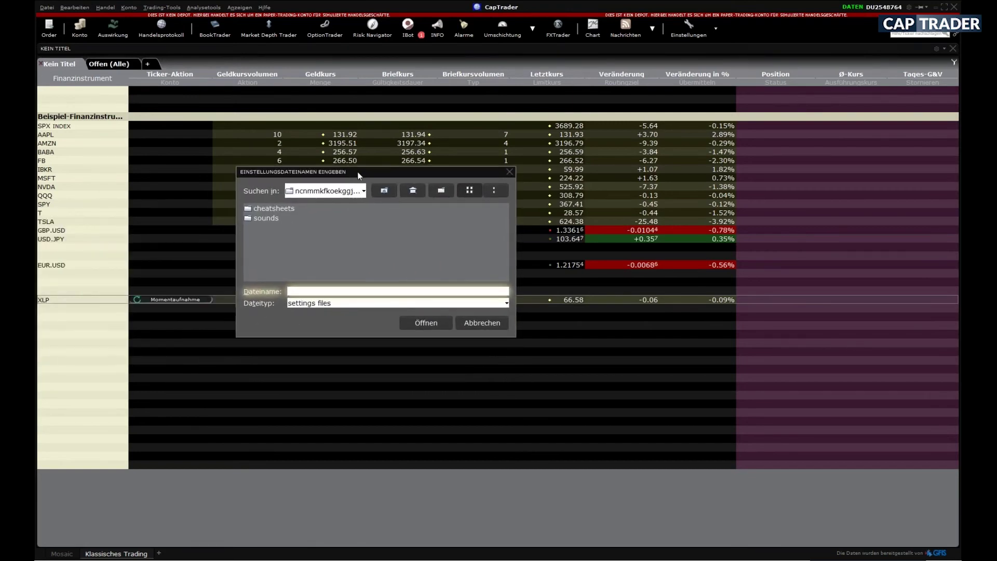
pyautogui.click(364, 190)
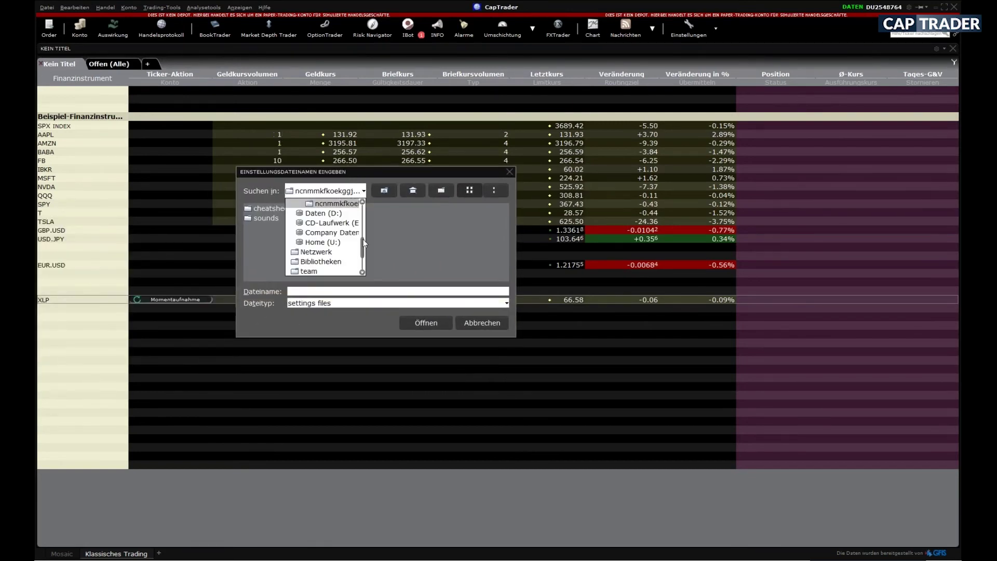
pyautogui.moveTo(363, 247); pyautogui.dragTo(363, 220)
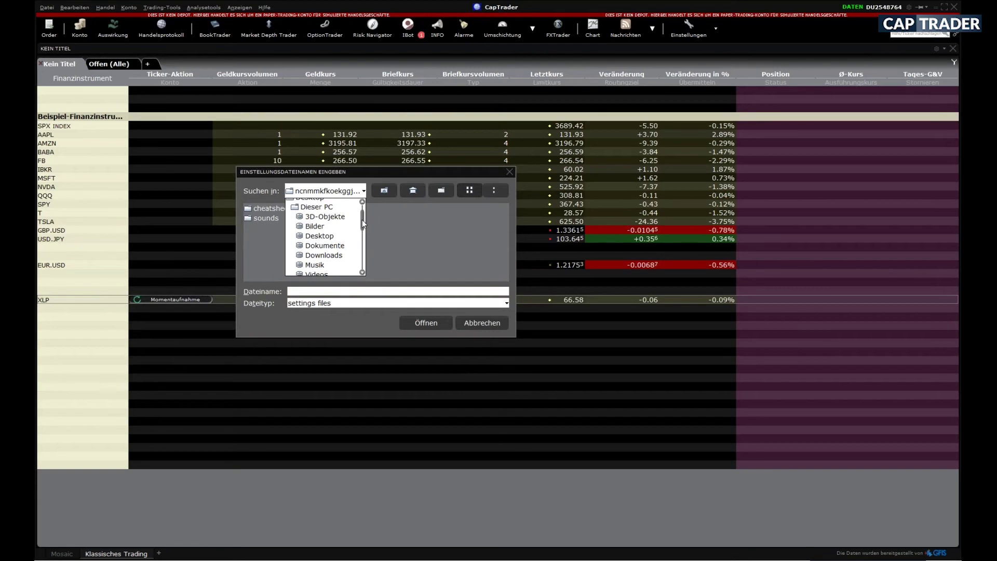
pyautogui.click(331, 236)
pyautogui.click(257, 241)
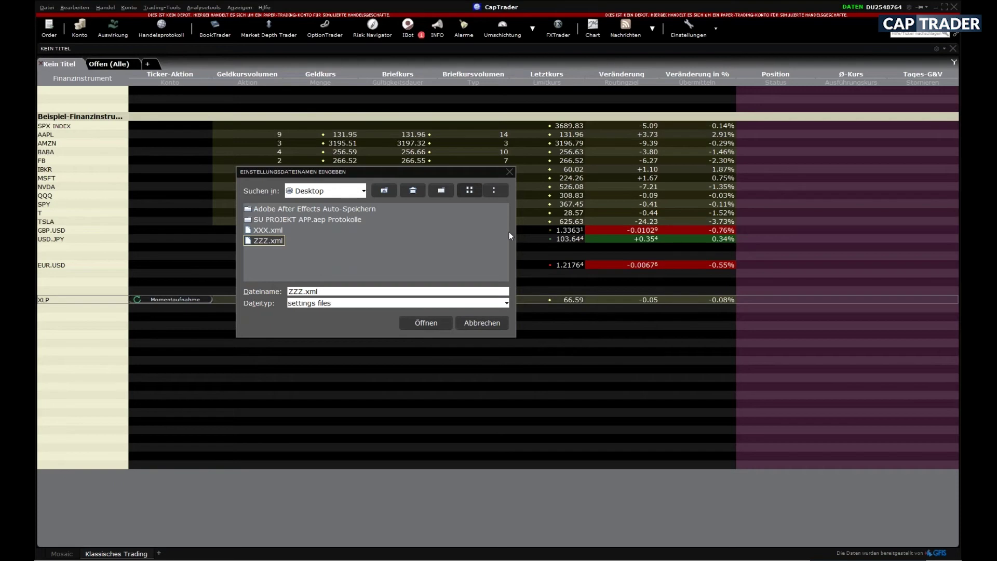
pyautogui.click(509, 174)
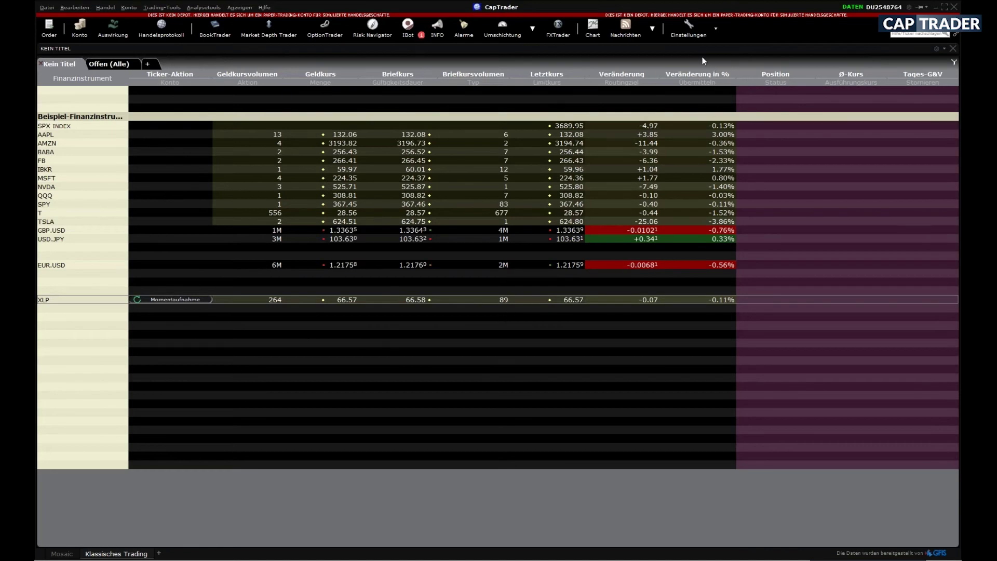
# In the general order settings of the configuration, set option exercise requests to "endgültig und können nicht storniert werden" and save.
pyautogui.click(689, 28)
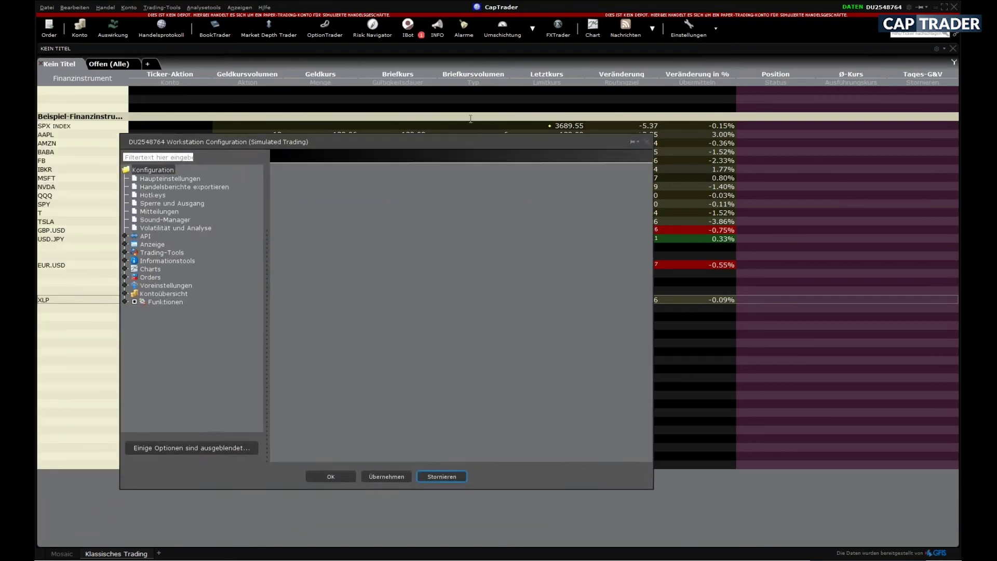
pyautogui.click(229, 133)
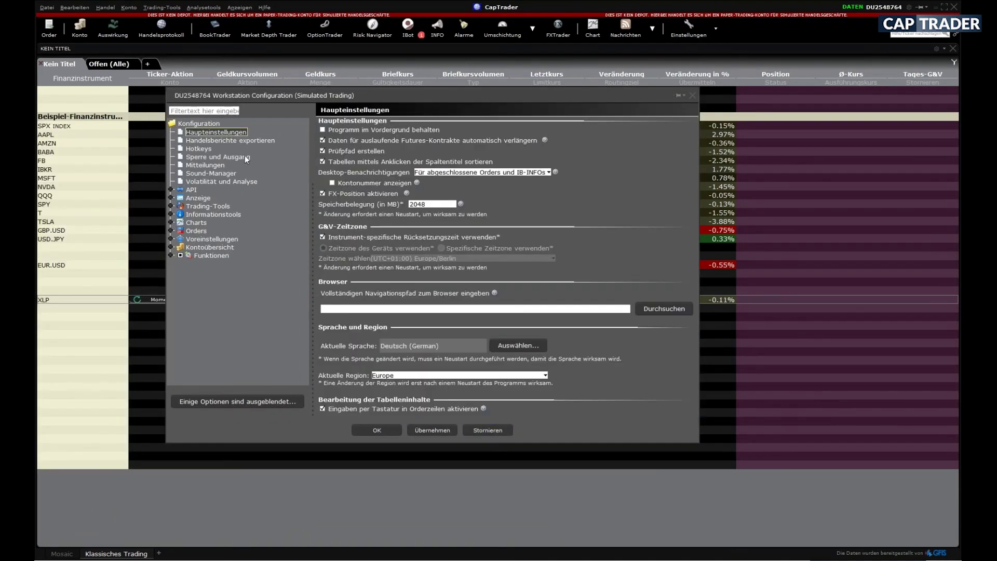
pyautogui.click(171, 231)
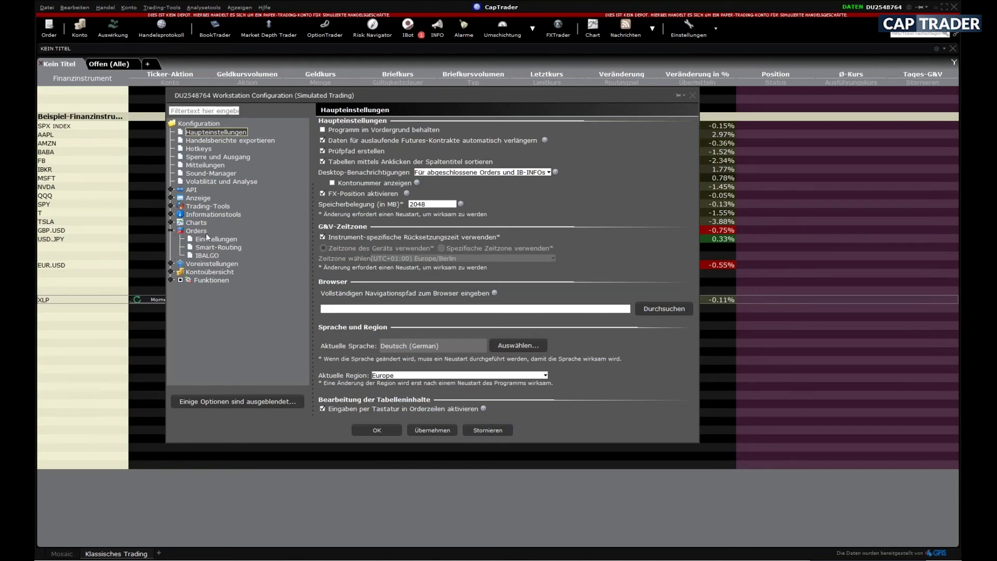
pyautogui.click(209, 239)
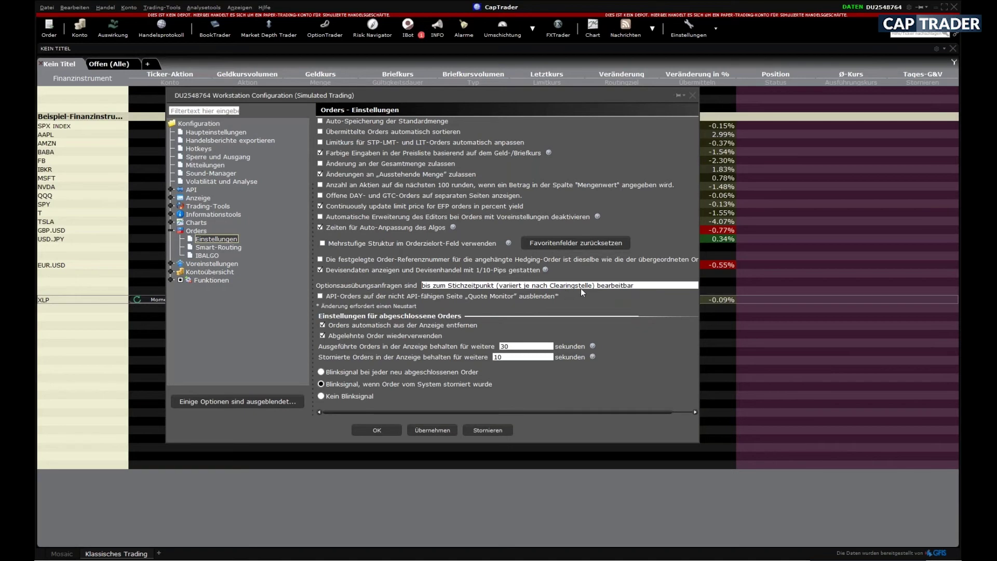
pyautogui.moveTo(580, 286)
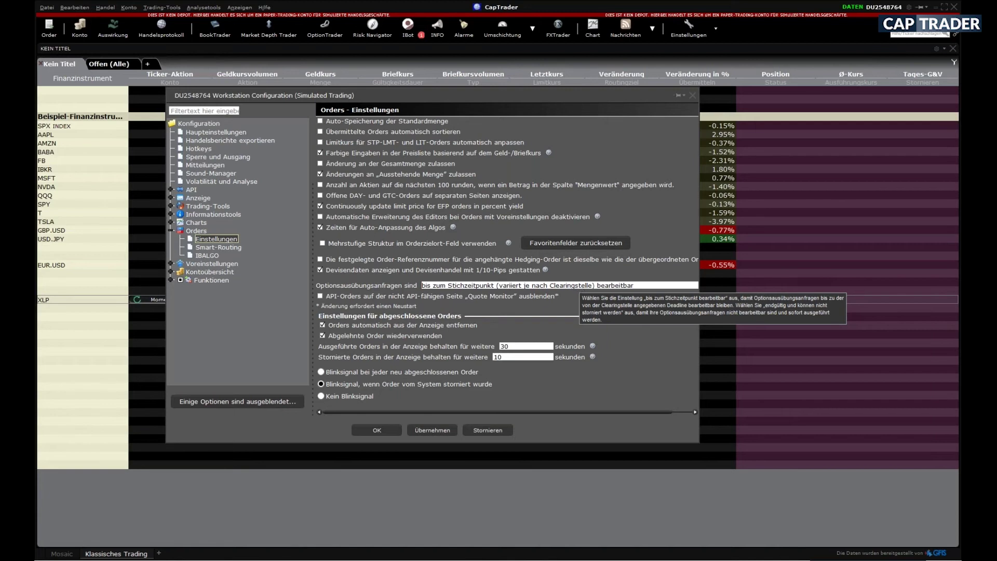
pyautogui.click(561, 285)
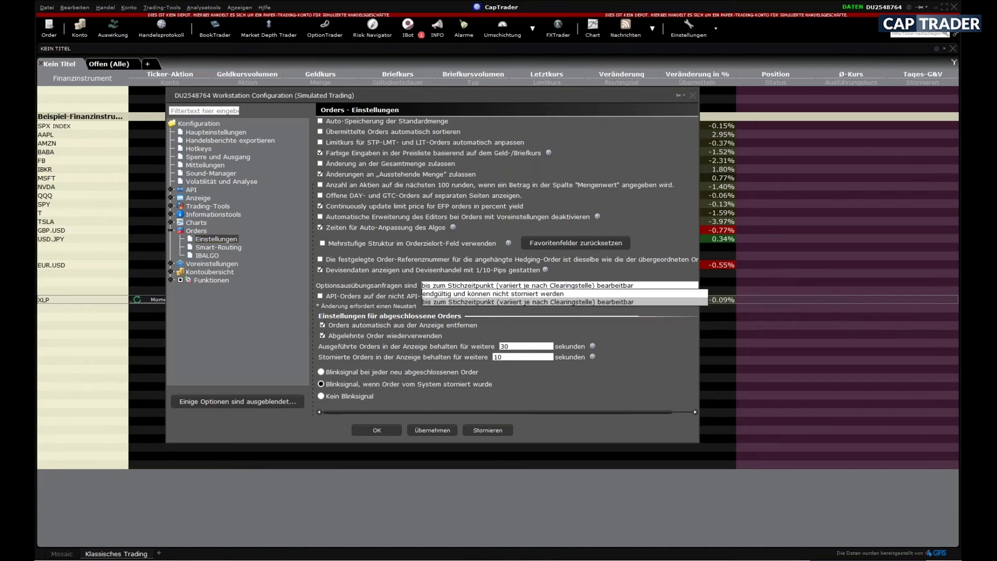
pyautogui.click(557, 293)
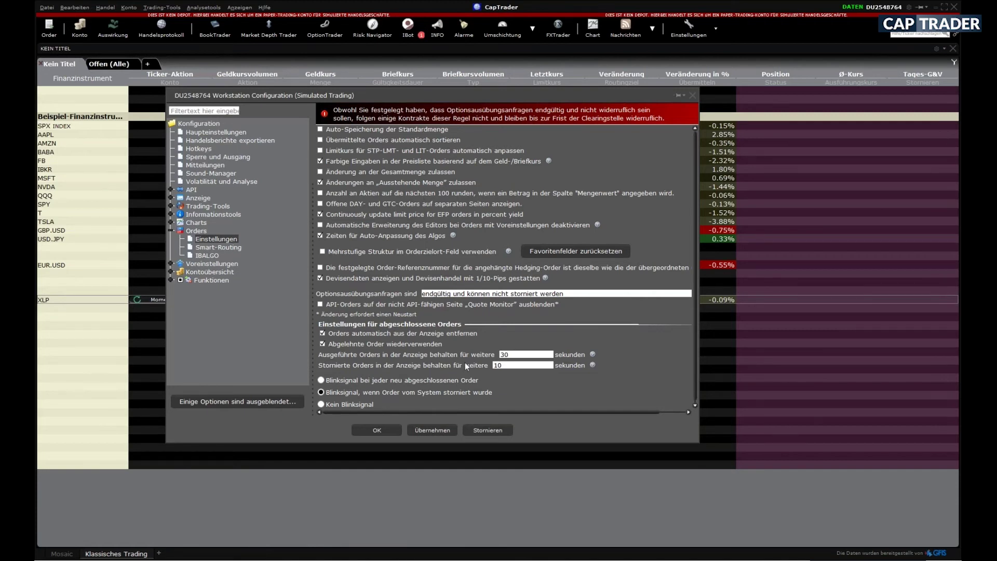
pyautogui.click(387, 428)
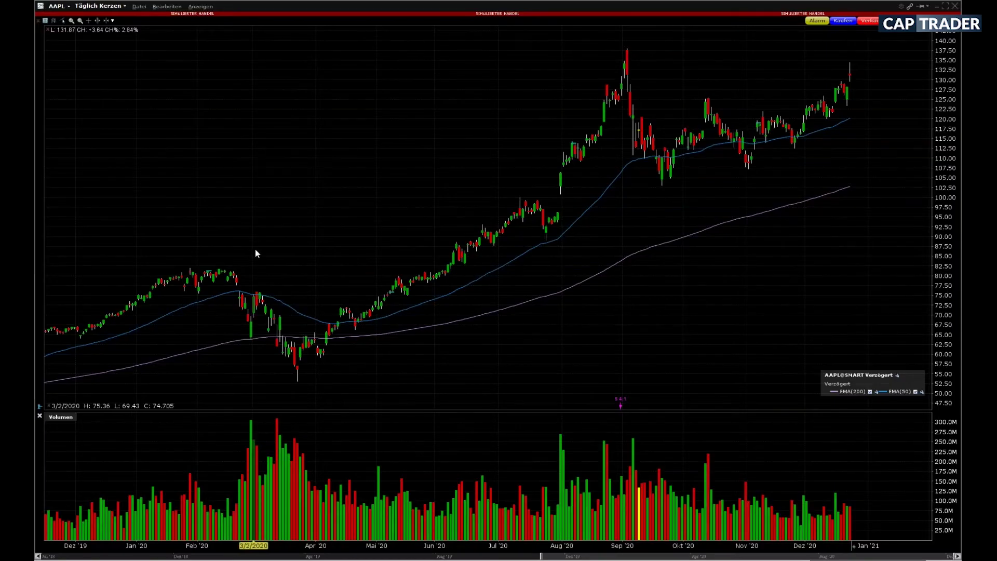
# Examine the daily AAPL candlestick chart over longer and shorter time spans, and review the available candle sizes without changing them.
pyautogui.scroll(5, 257, 247)
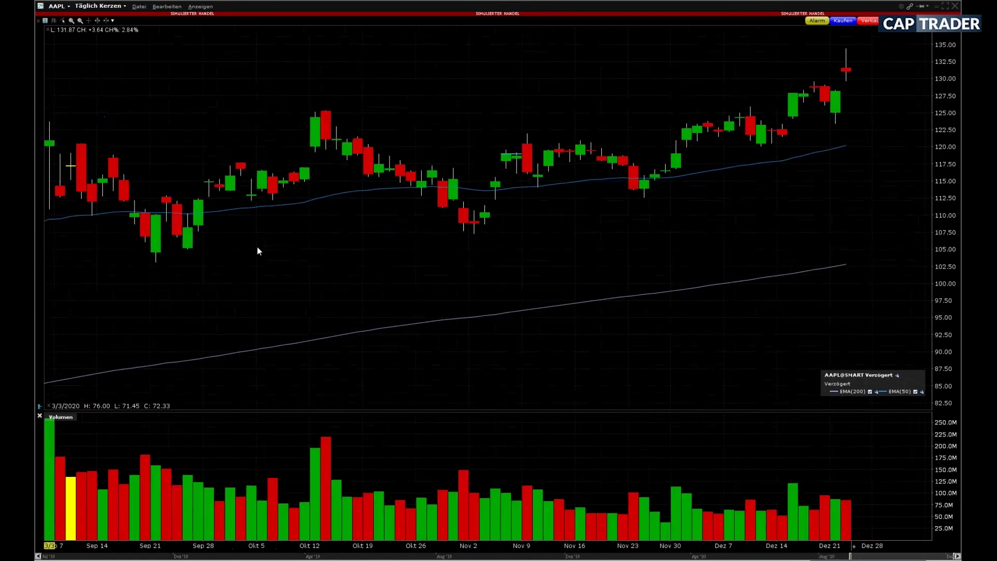
pyautogui.scroll(-5, 257, 247)
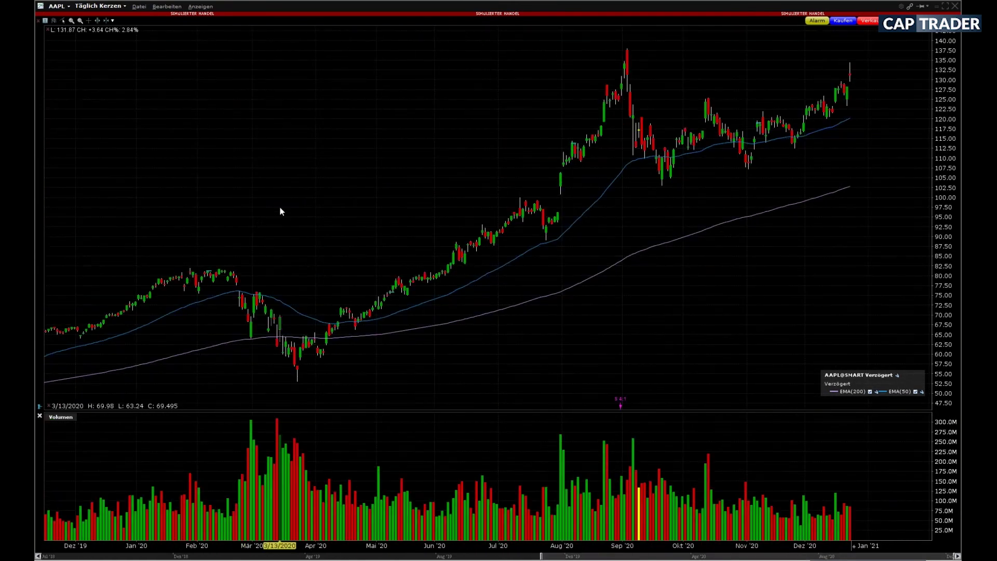
pyautogui.click(113, 10)
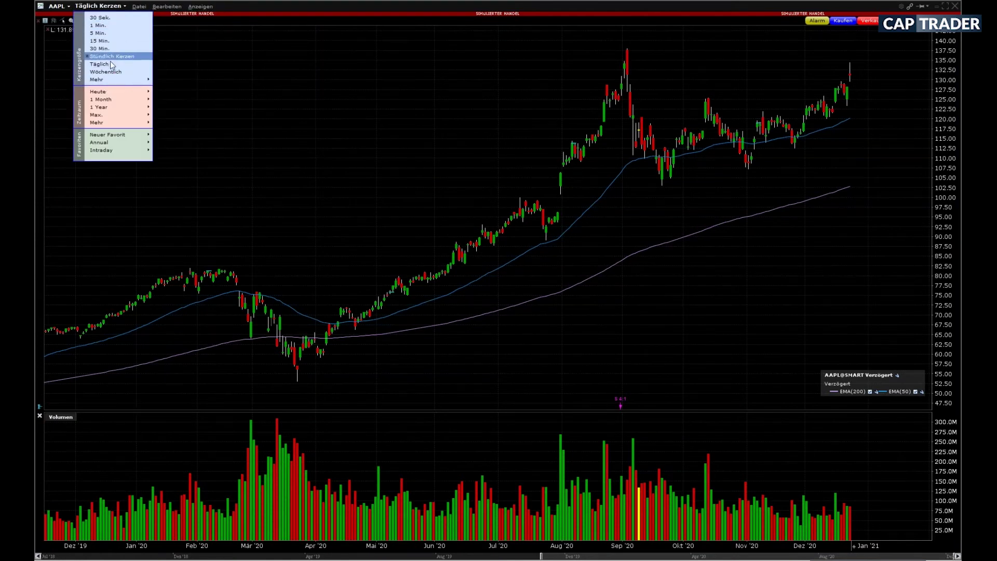
pyautogui.click(321, 200)
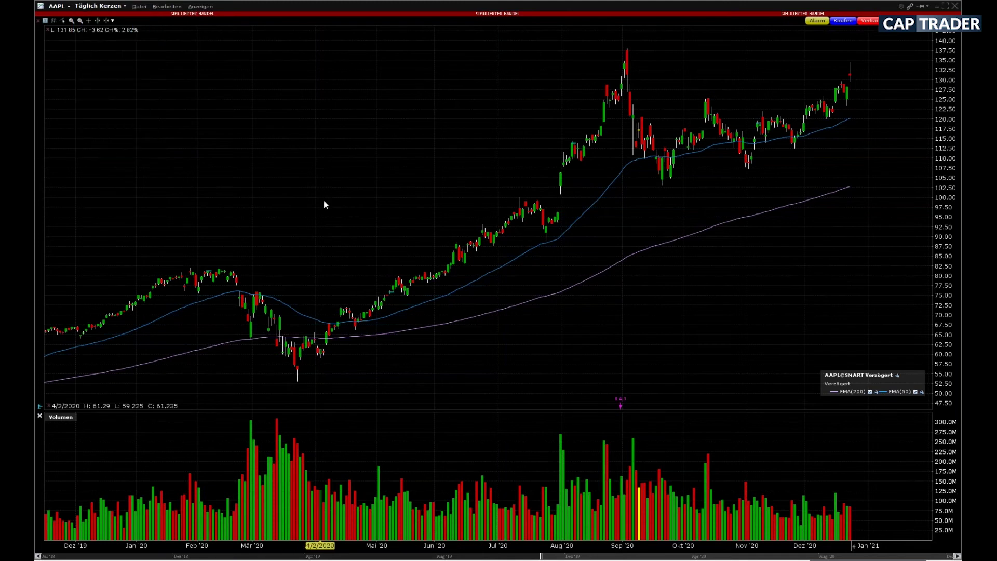
pyautogui.scroll(10, 453, 330)
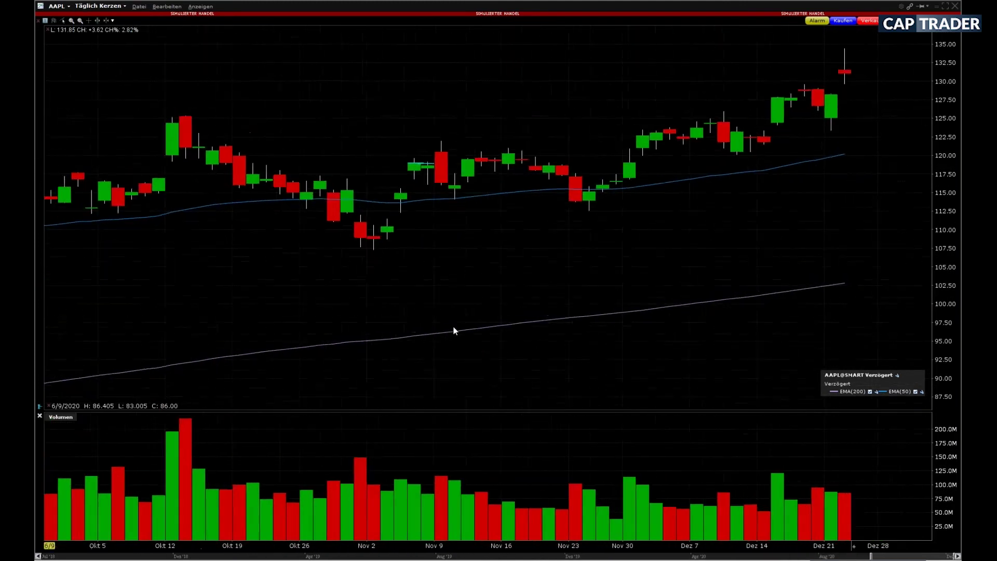
pyautogui.scroll(-8, 453, 331)
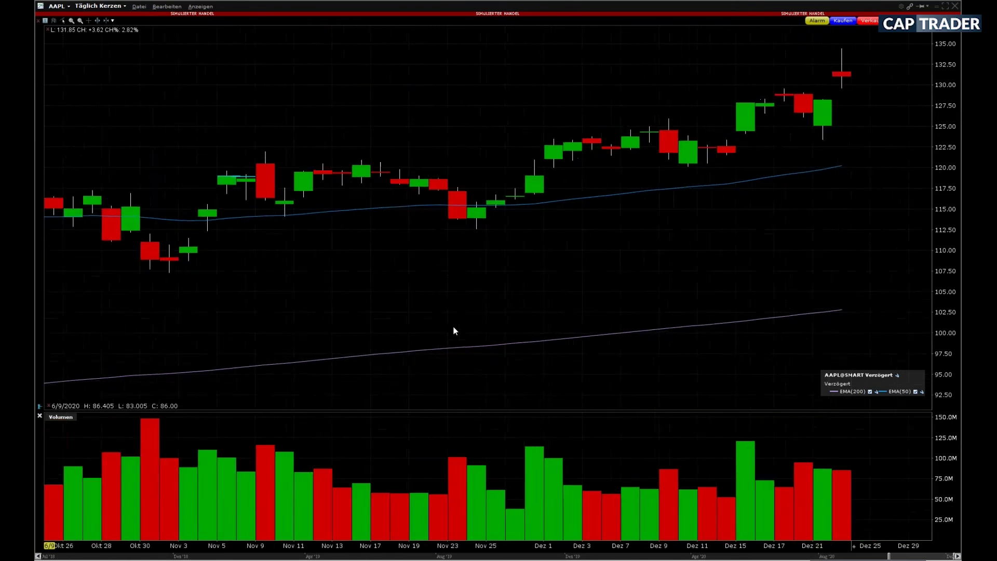
# Display today's AAPL price action in hourly candles and extend the chart's time span back over the preceding trading days.
pyautogui.scroll(-5, 453, 330)
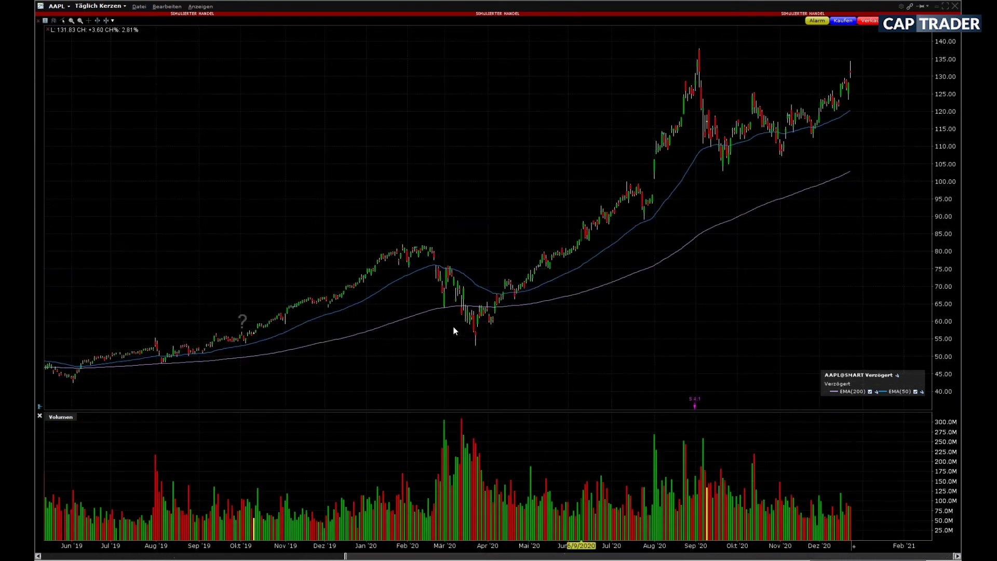
pyautogui.click(98, 6)
pyautogui.moveTo(112, 123)
pyautogui.moveTo(129, 92)
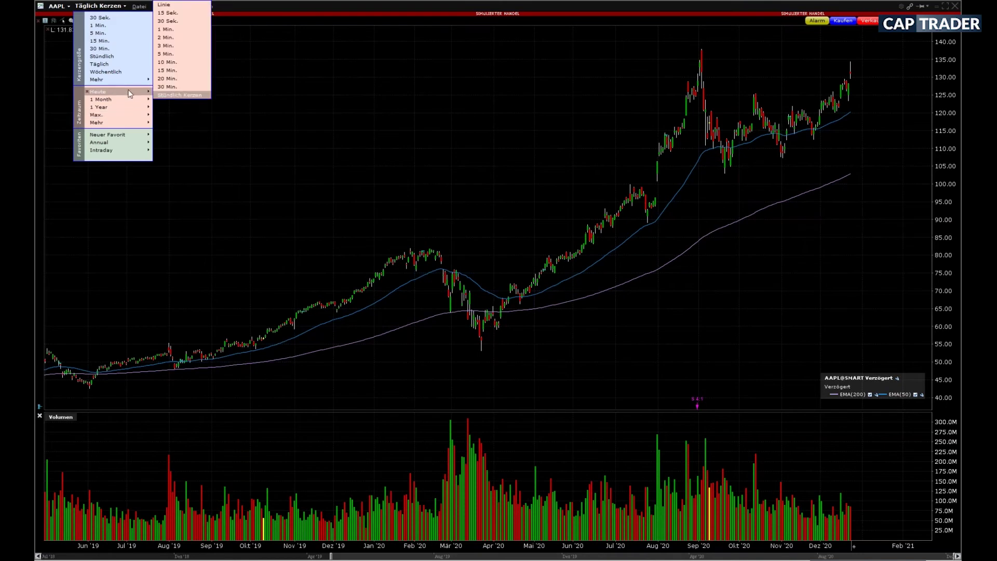
pyautogui.click(177, 95)
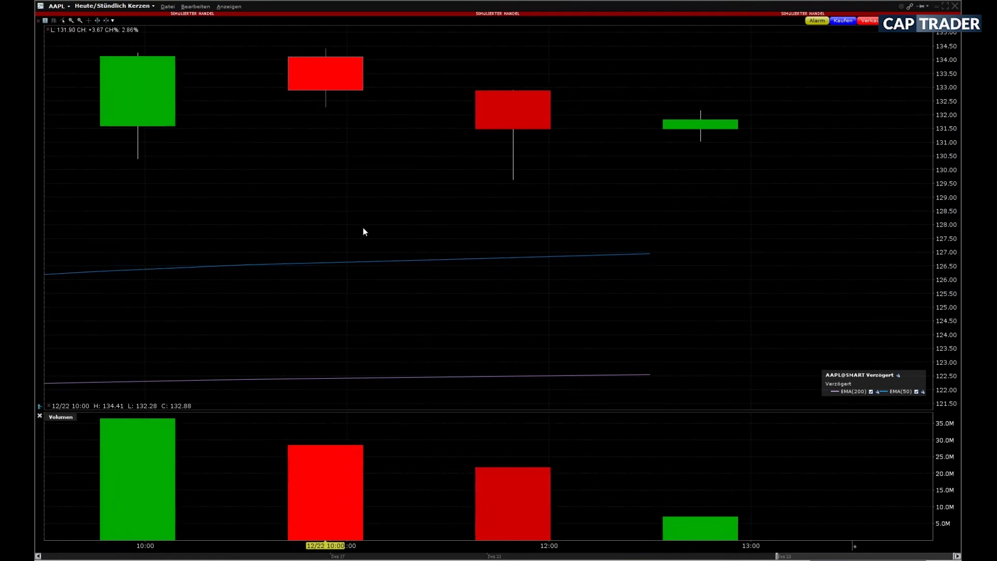
pyautogui.scroll(-2, 882, 554)
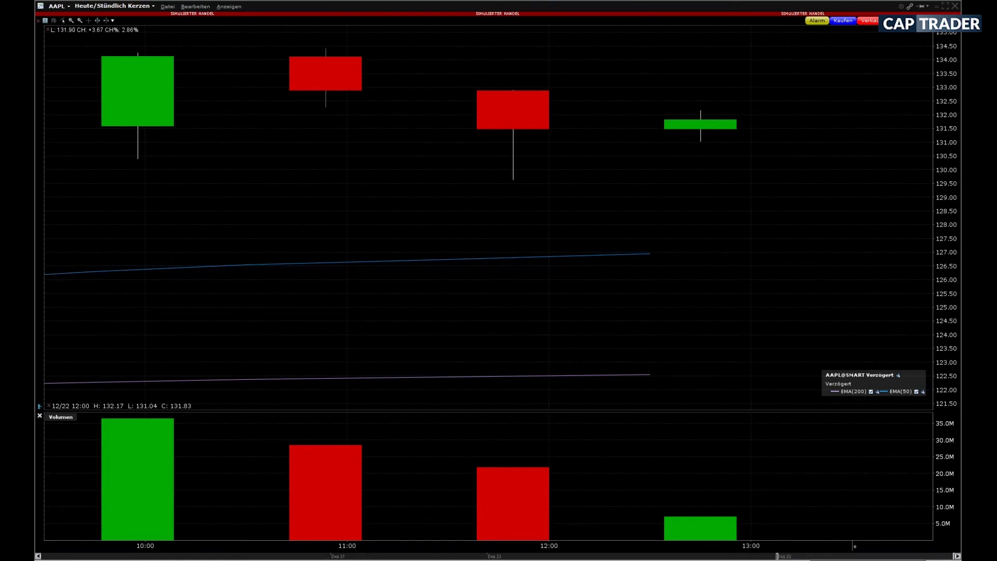
pyautogui.moveTo(585, 556); pyautogui.dragTo(48, 557)
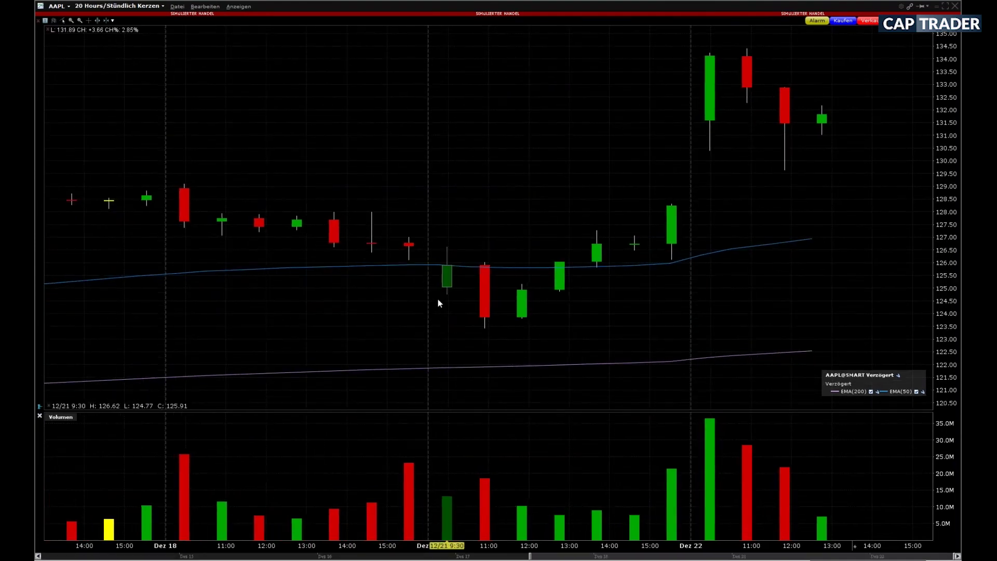
# Set the AAPL chart's candle size to Stündlich, view it over a shorter and a longer time span, and minimize the chart window.
pyautogui.click(119, 5)
pyautogui.moveTo(115, 80)
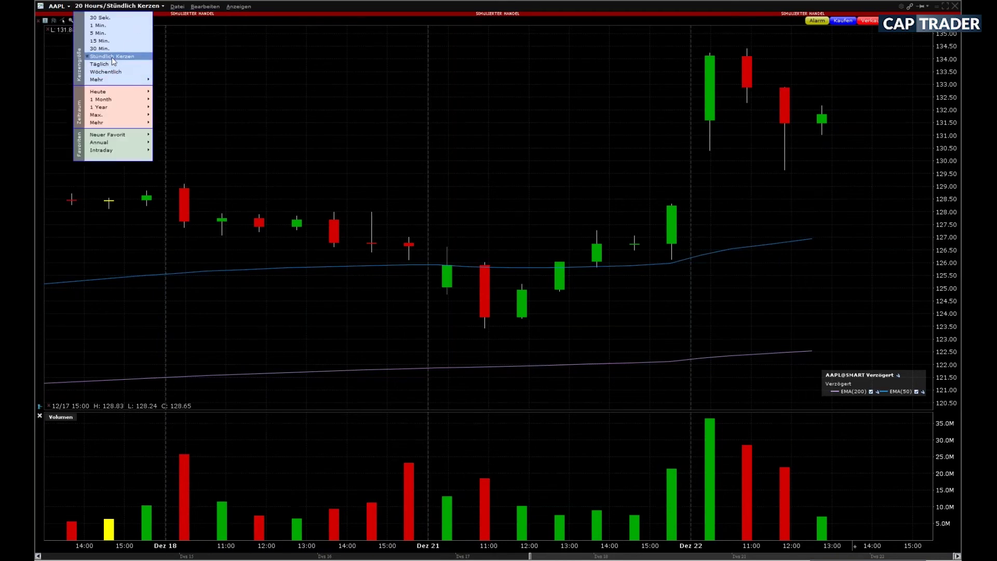
pyautogui.click(111, 57)
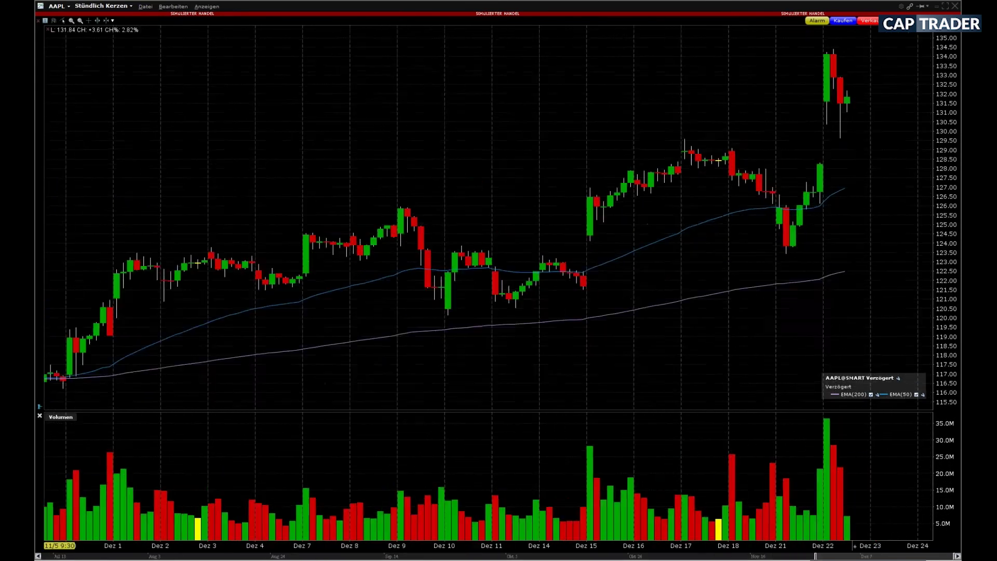
pyautogui.scroll(3, 484, 193)
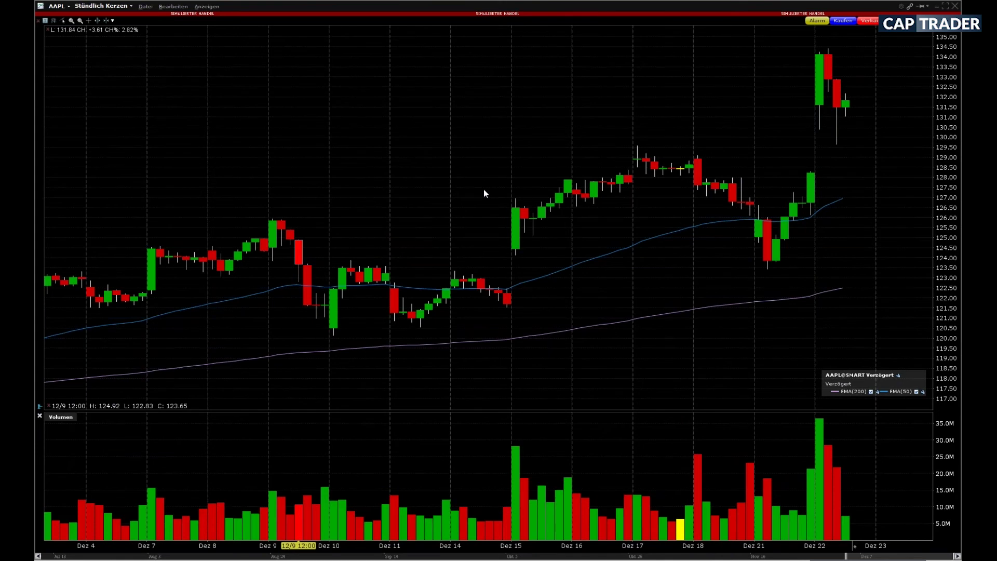
pyautogui.scroll(-5, 484, 193)
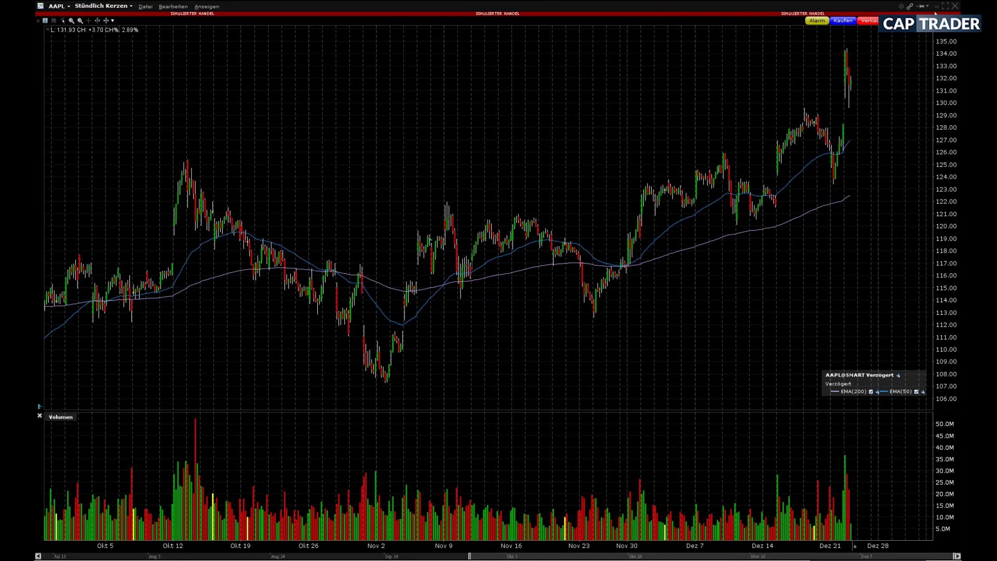
pyautogui.click(936, 7)
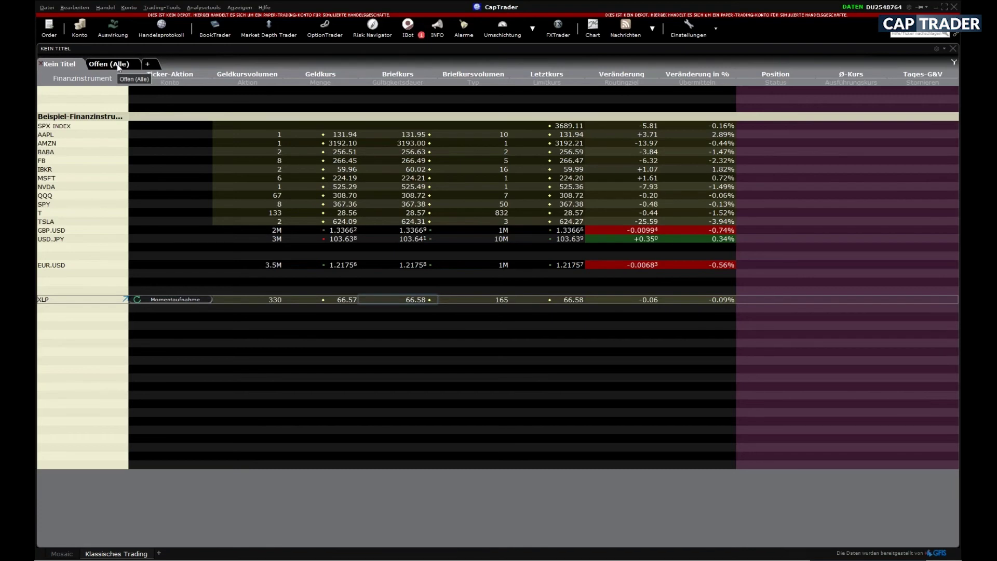
# Start a new quote monitor page named with the sample account number, and create a new layout of the same name for it.
pyautogui.click(147, 64)
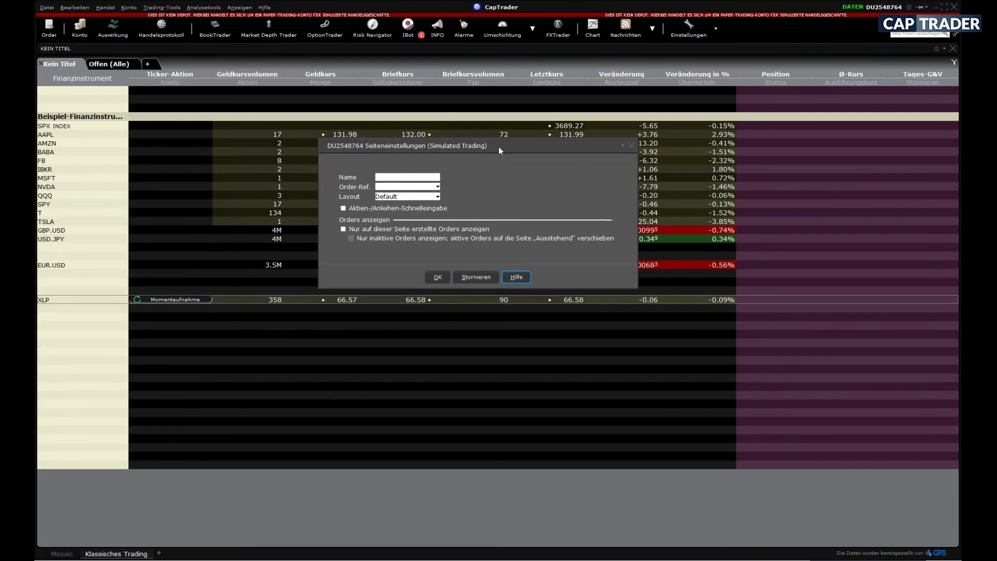
pyautogui.write('U')
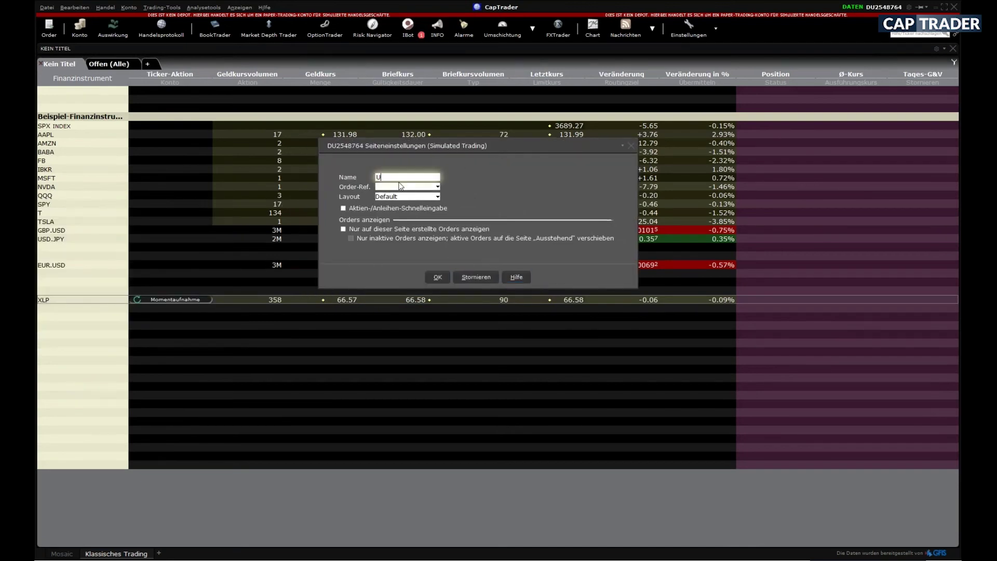
pyautogui.write('1234567')
pyautogui.click(387, 197)
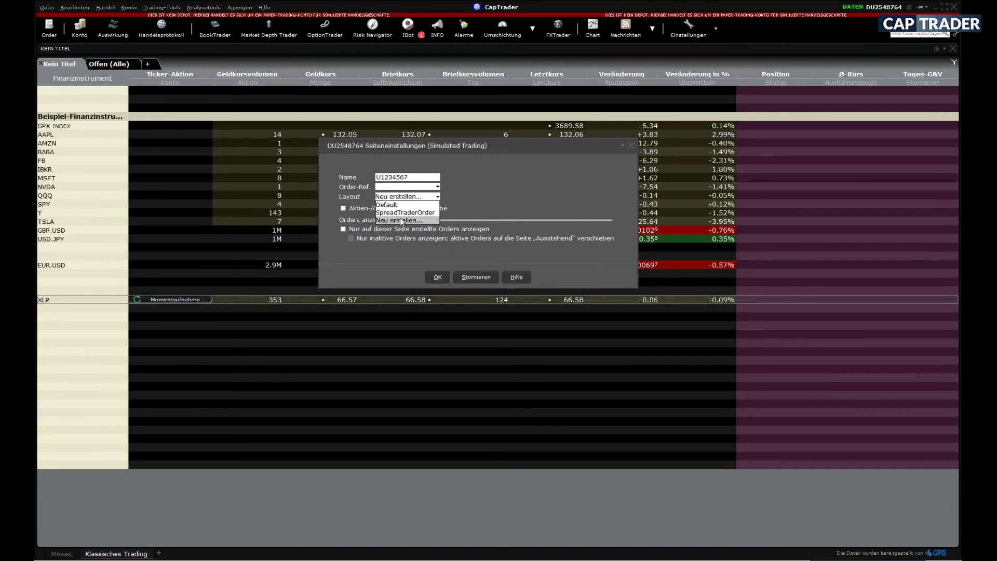
pyautogui.click(400, 219)
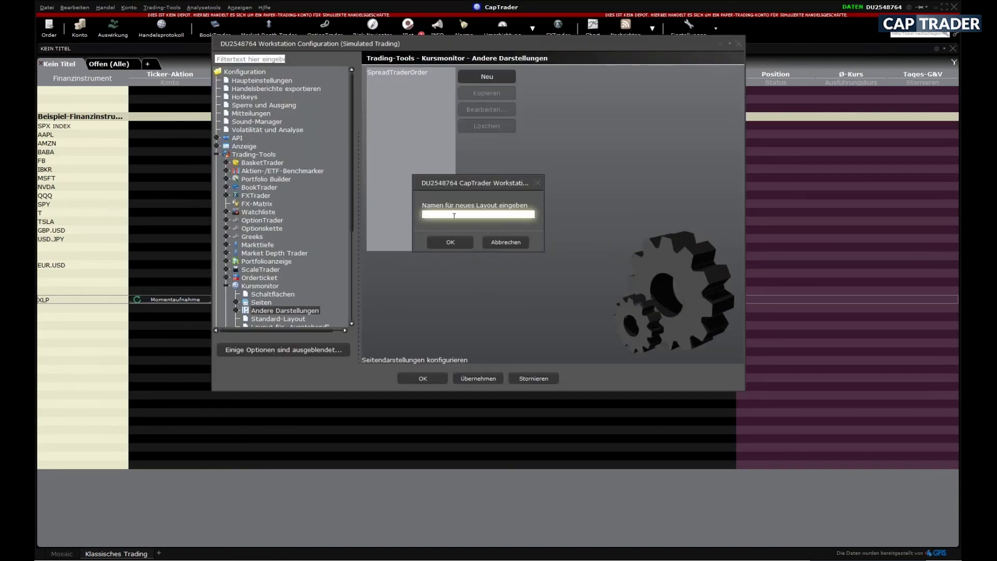
pyautogui.write('U1234567')
pyautogui.click(446, 243)
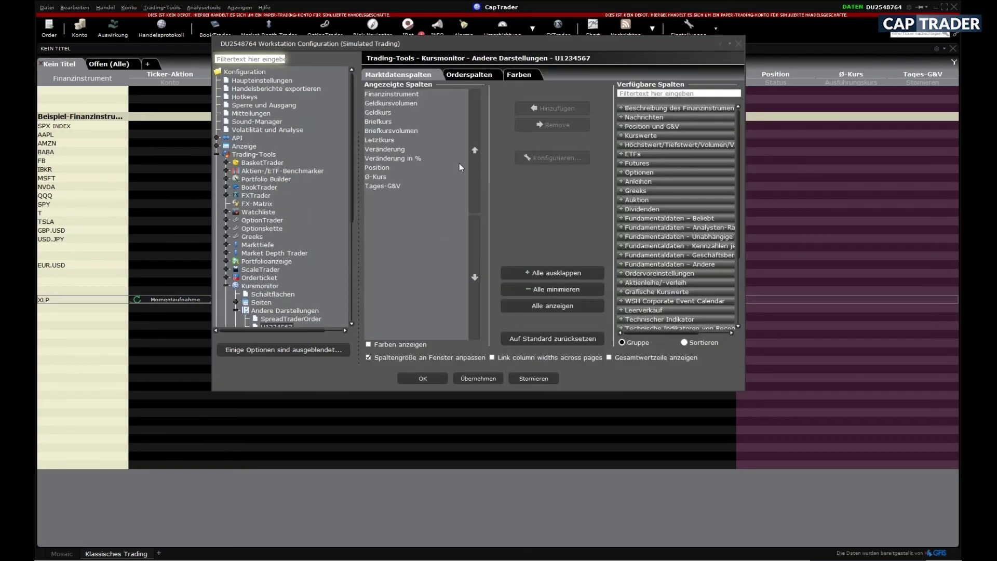
# Add the Unrealisierter G&V and Kurswert columns from the Position und G&V group to the new layout.
pyautogui.click(621, 118)
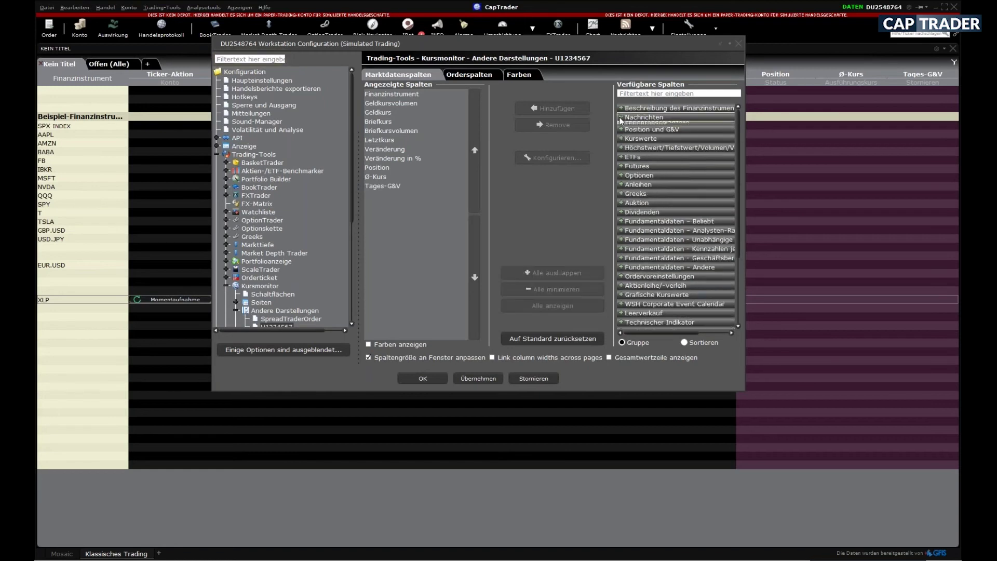
pyautogui.click(622, 142)
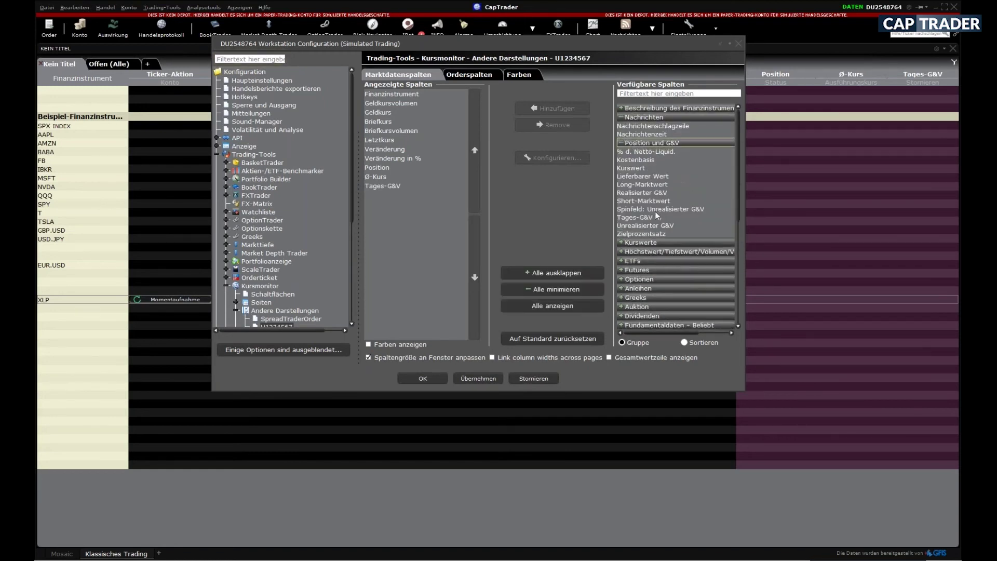
pyautogui.click(629, 226)
pyautogui.doubleClick(627, 226)
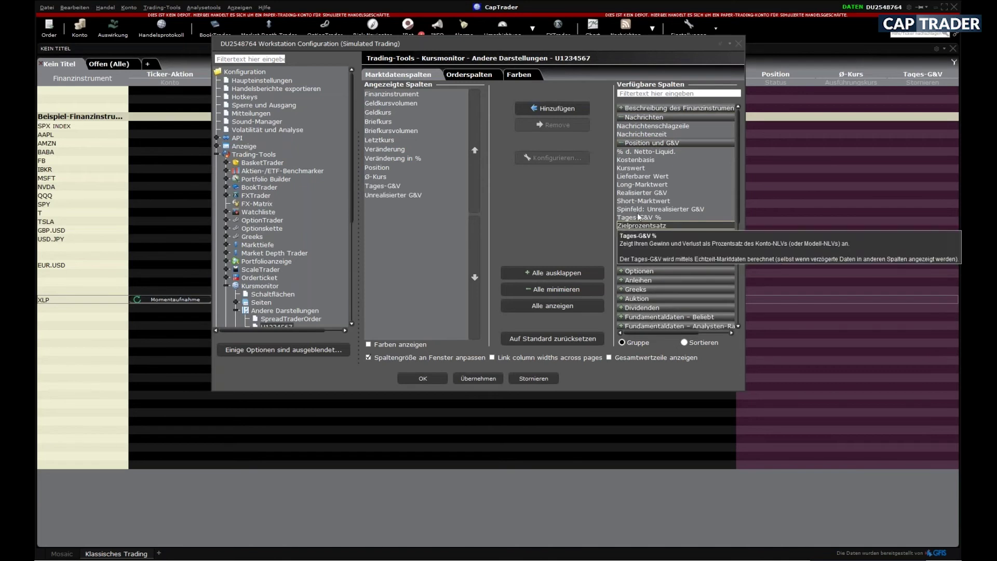
pyautogui.doubleClick(631, 168)
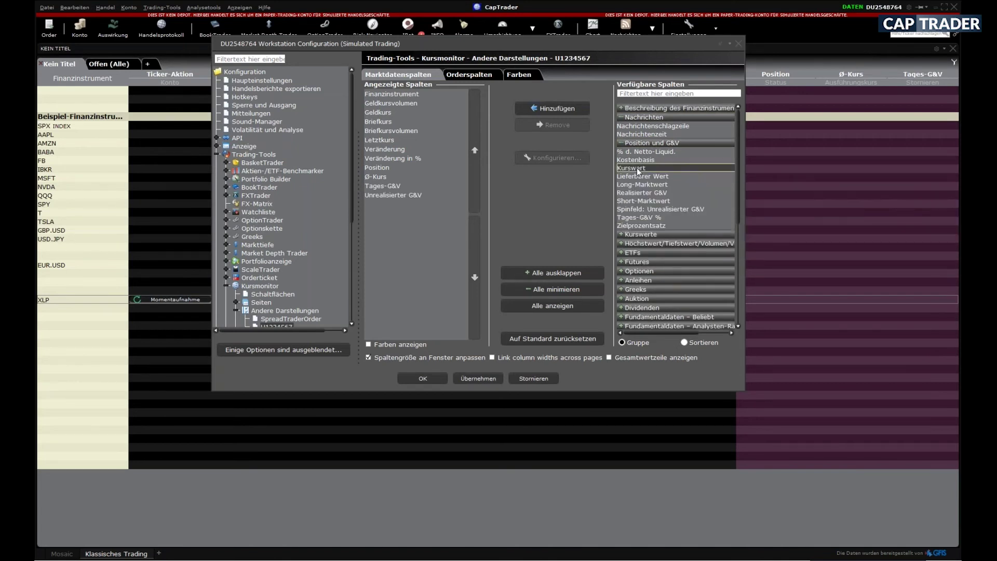
# Add the Kurs des Basiswertes column from the Optionen group to the layout and collapse that group.
pyautogui.click(622, 263)
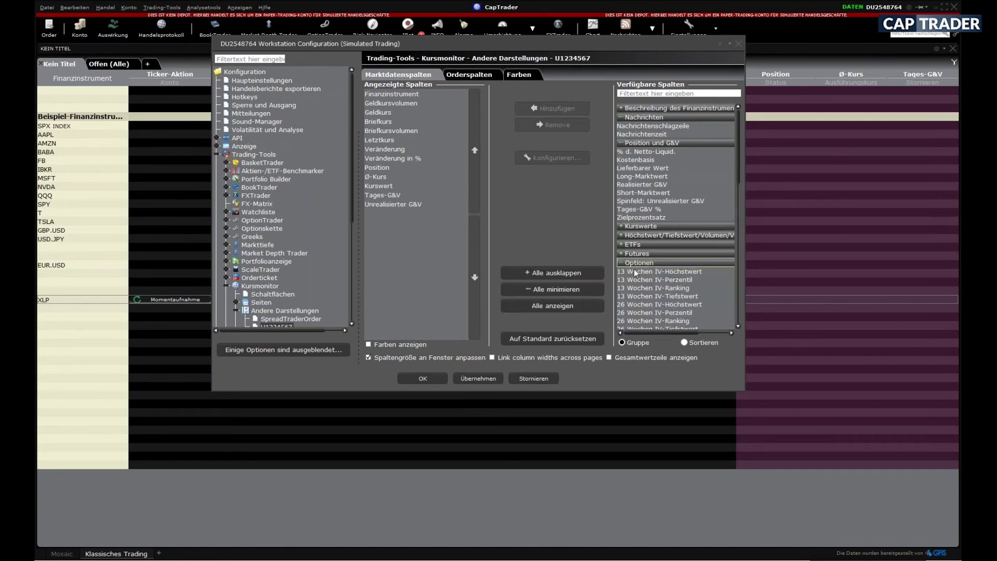
pyautogui.scroll(-6, 663, 278)
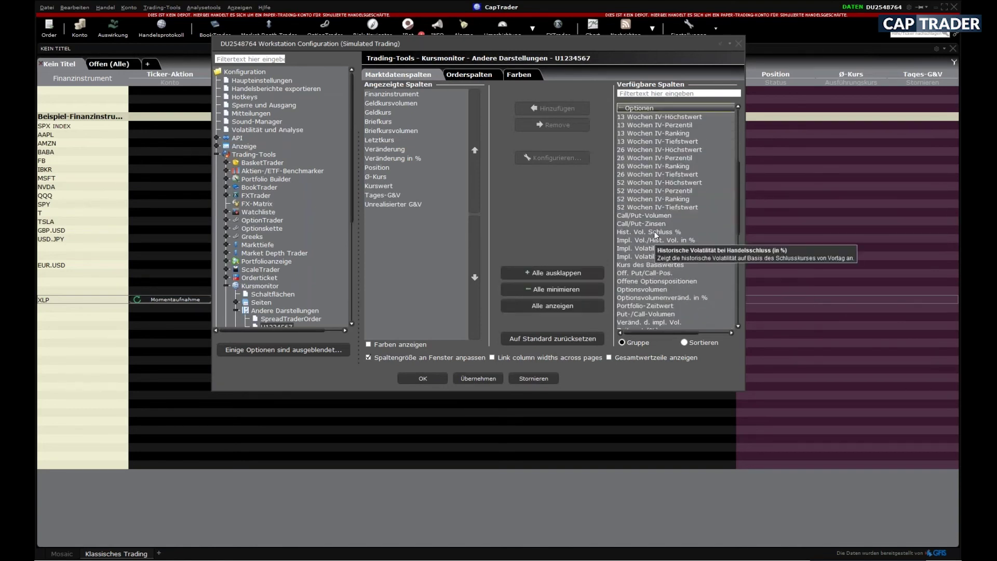
pyautogui.doubleClick(648, 265)
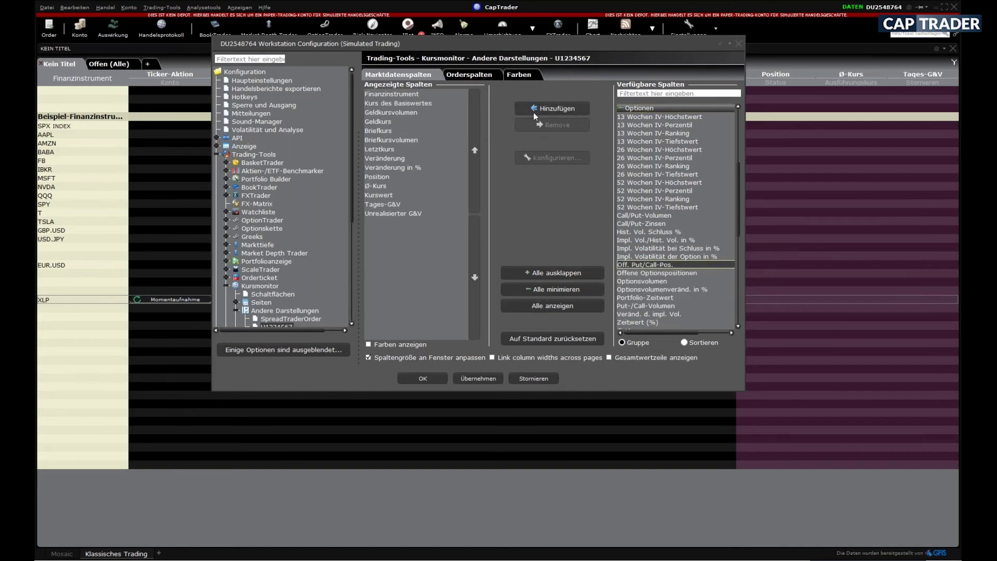
pyautogui.click(621, 108)
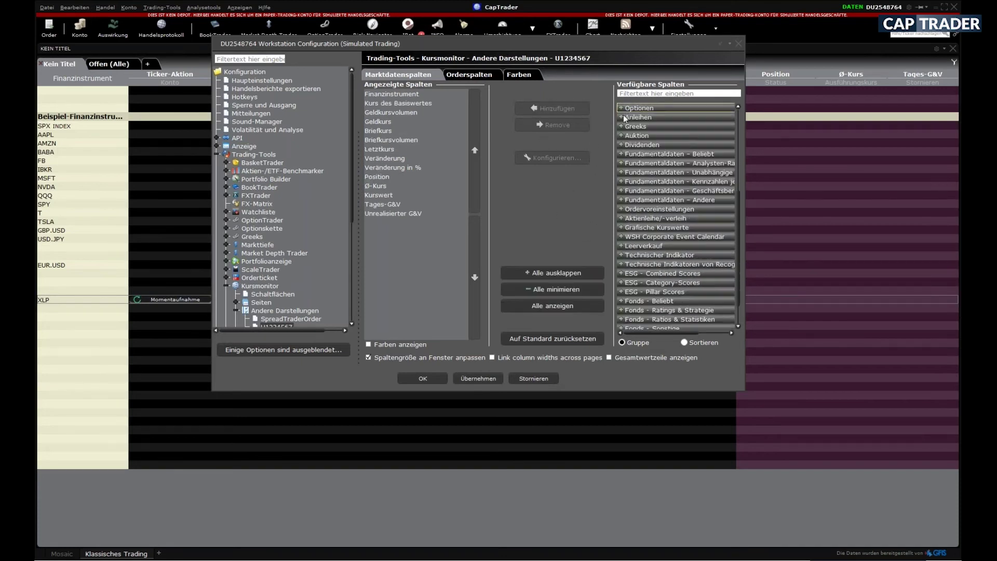
# Add the Grafische Veränderung and Geldkurs-Spinfeld columns from the Grafische Kurswerte group, and confirm the layout and the new page.
pyautogui.click(621, 228)
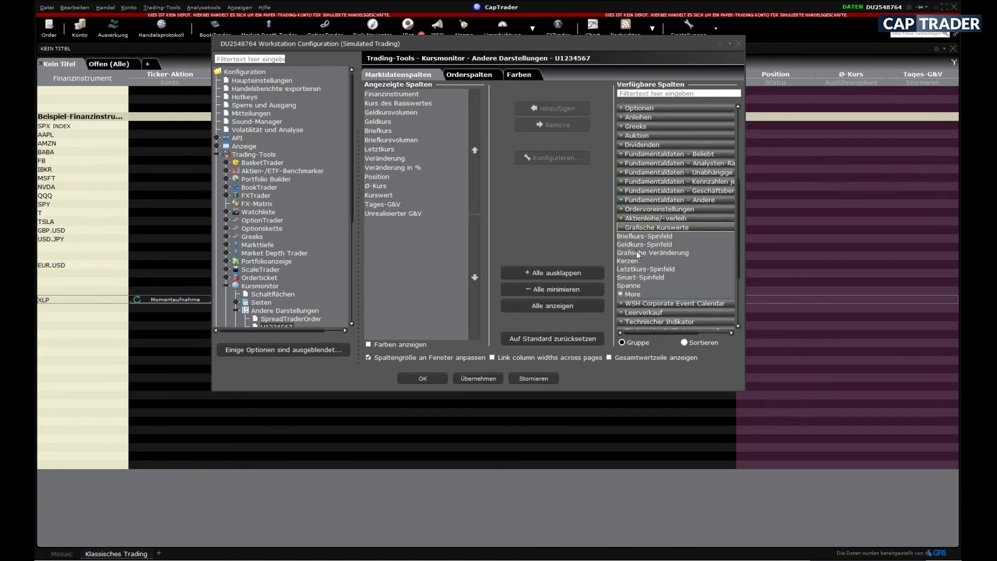
pyautogui.doubleClick(637, 254)
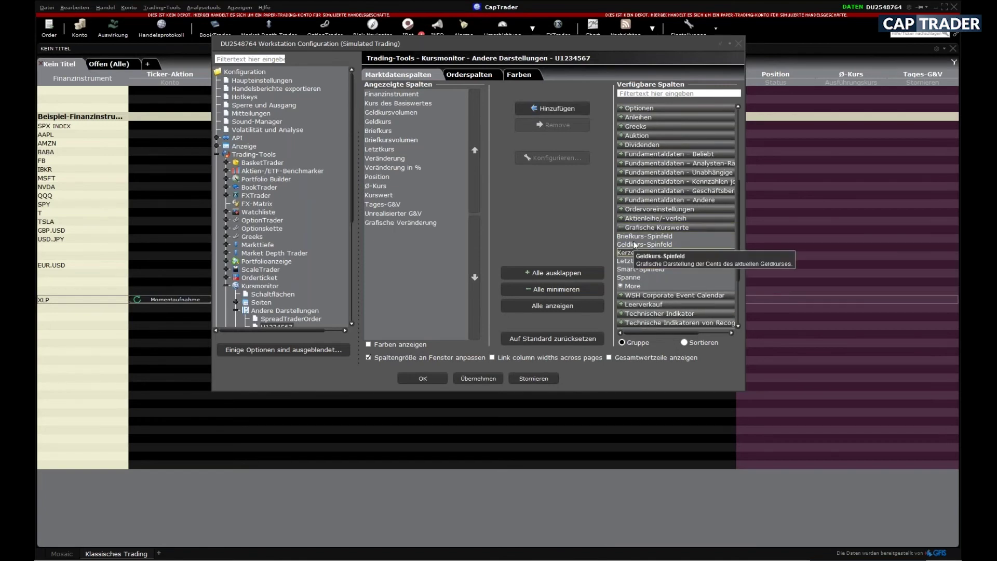
pyautogui.doubleClick(635, 245)
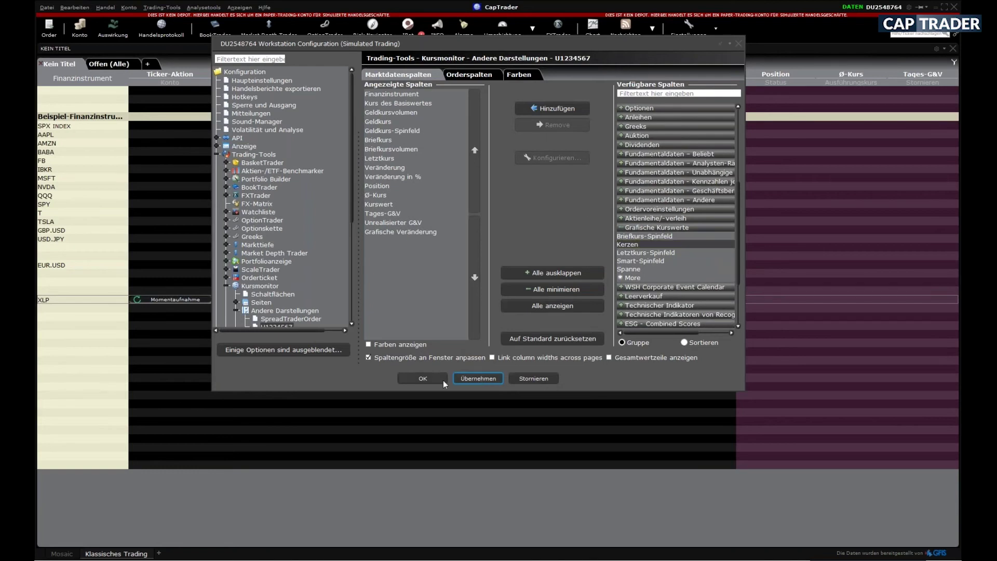
pyautogui.click(423, 378)
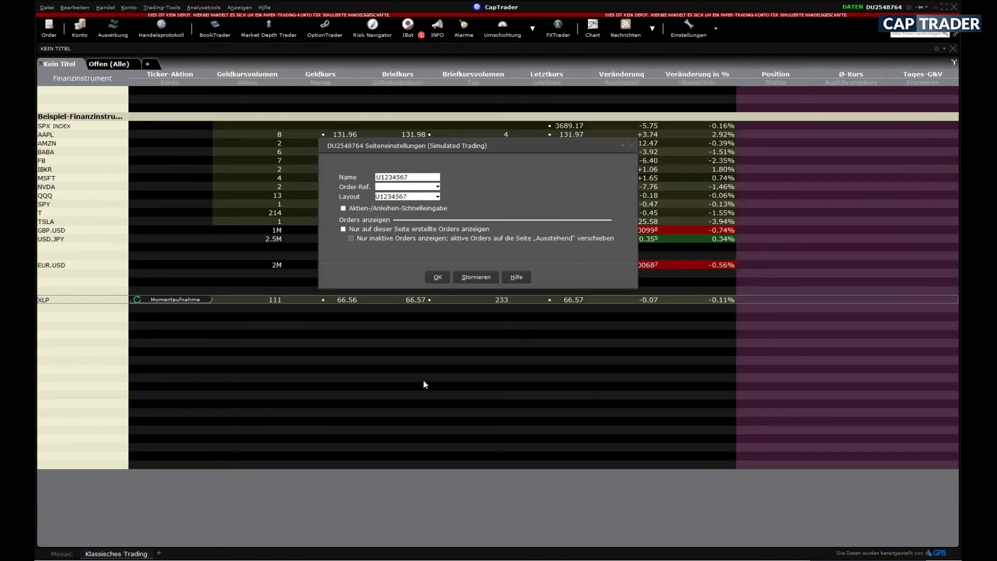
pyautogui.click(438, 278)
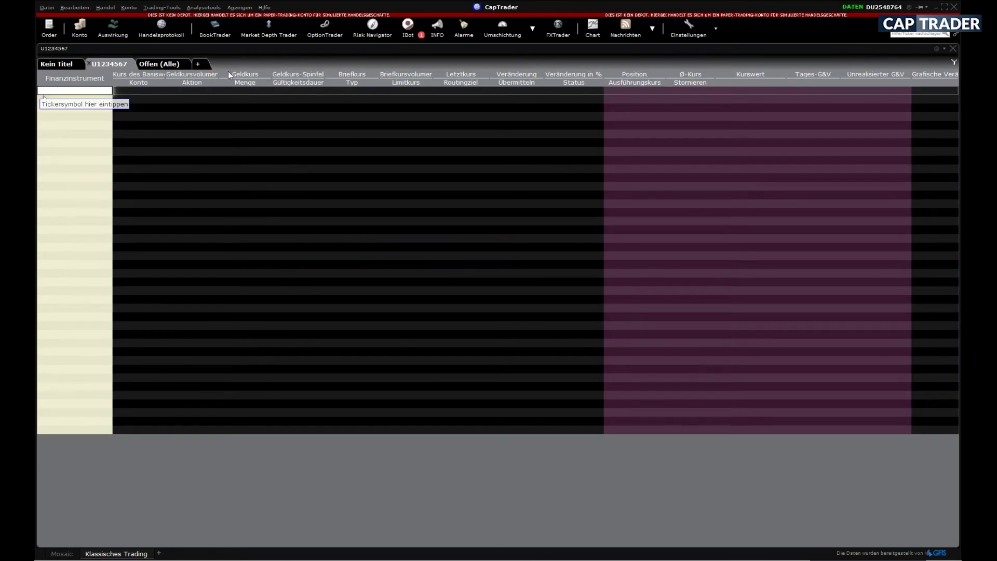
# View the untitled page for comparison, return to the page named with the account number, and widen its Geldkursvolumen column.
pyautogui.click(73, 65)
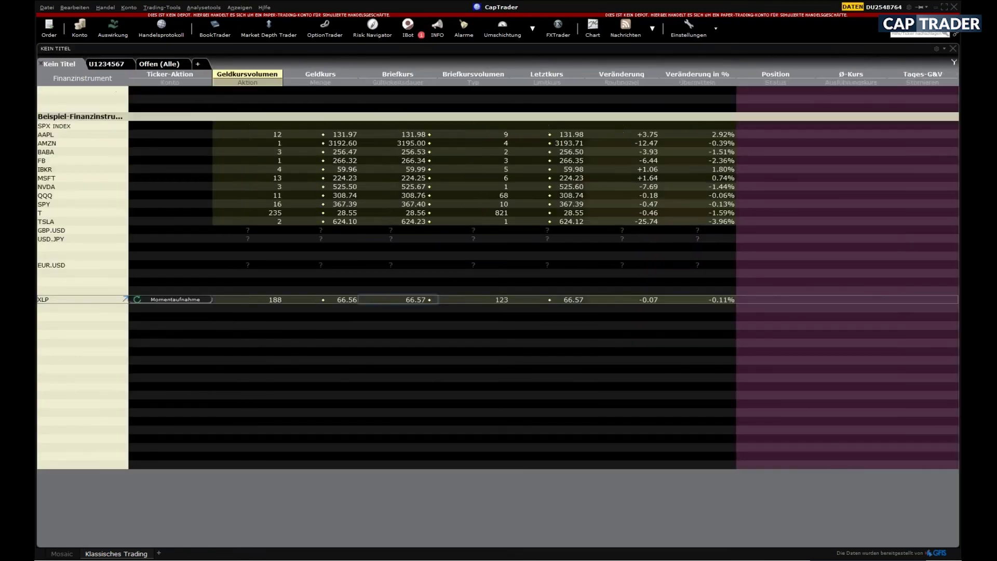
pyautogui.moveTo(88, 79)
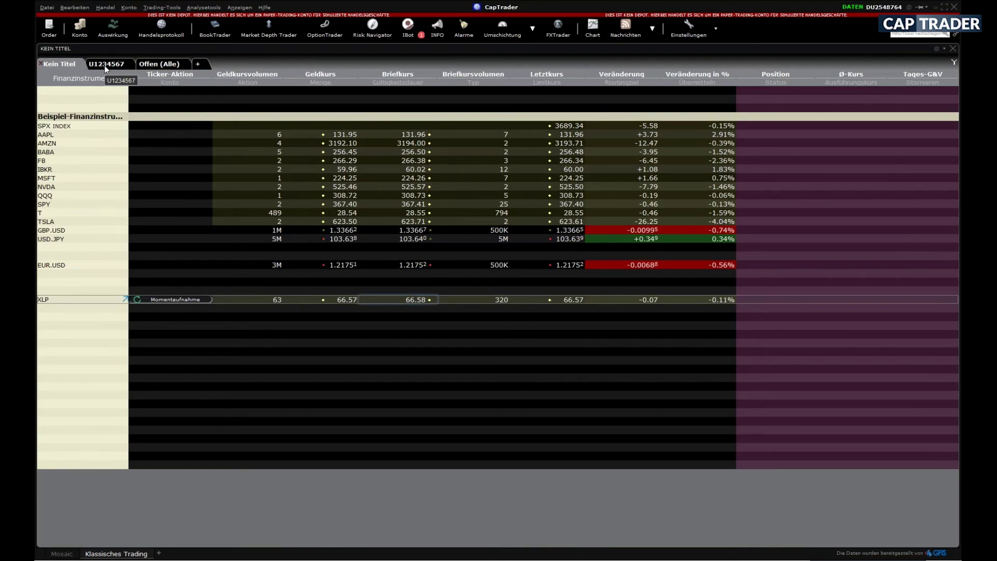
pyautogui.click(104, 65)
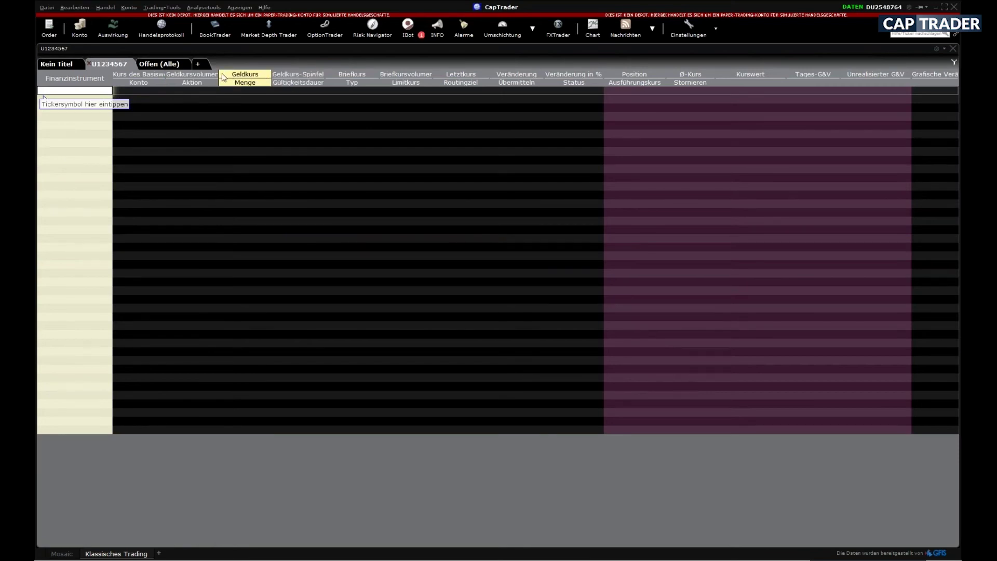
pyautogui.moveTo(218, 78); pyautogui.dragTo(339, 78)
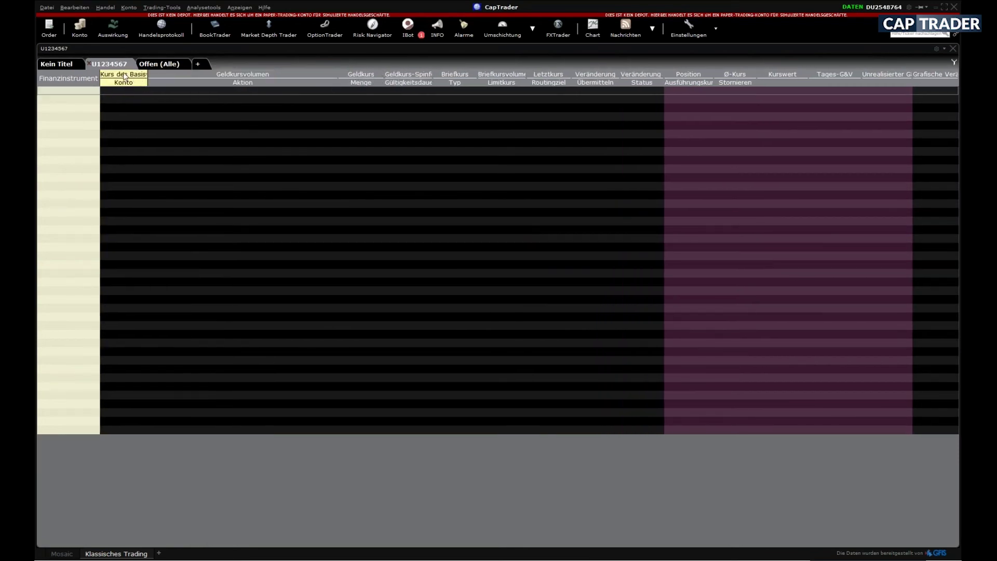
# Return to the Kein Titel page and create another page named XXX with the Default layout.
pyautogui.click(67, 66)
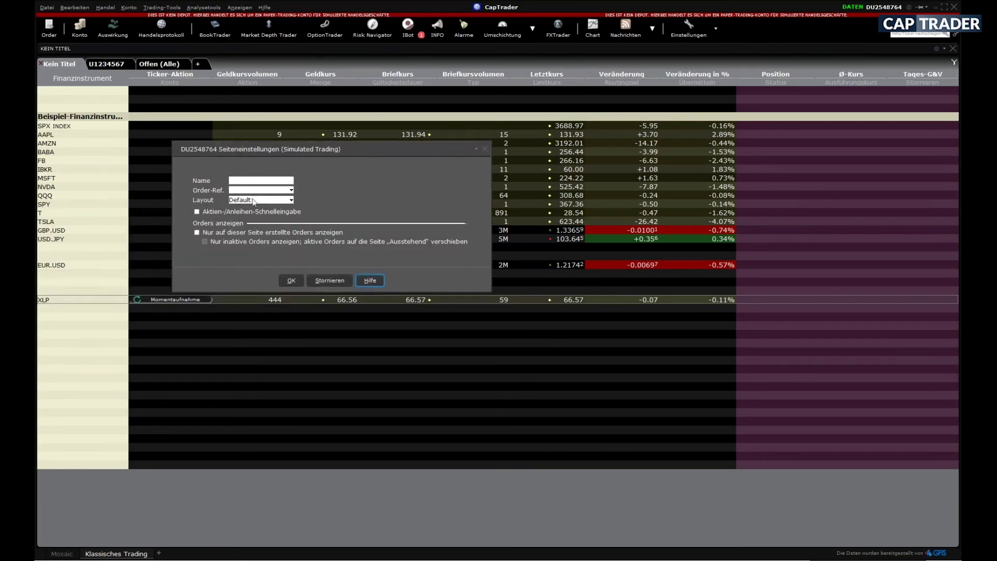
pyautogui.write('XXX')
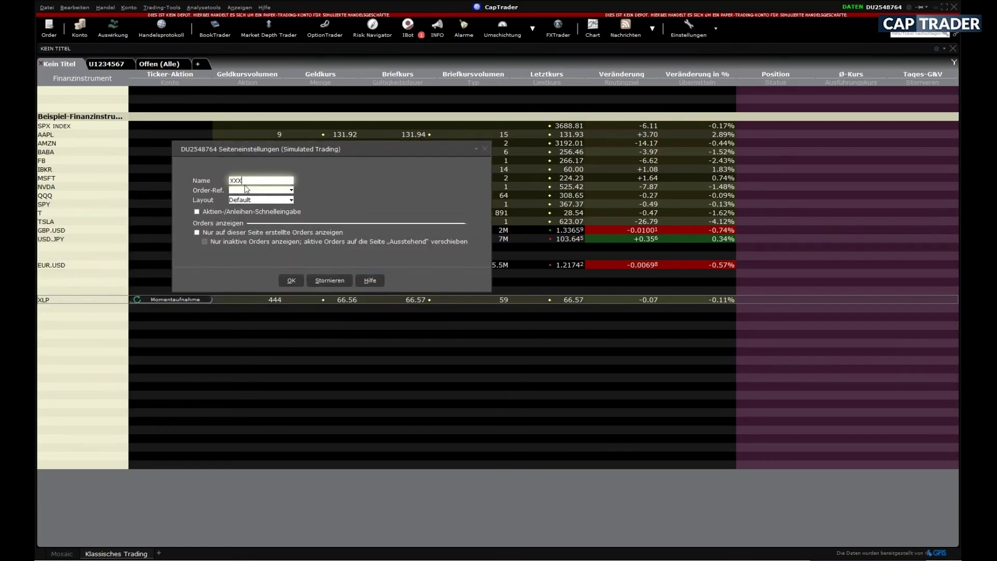
pyautogui.click(289, 283)
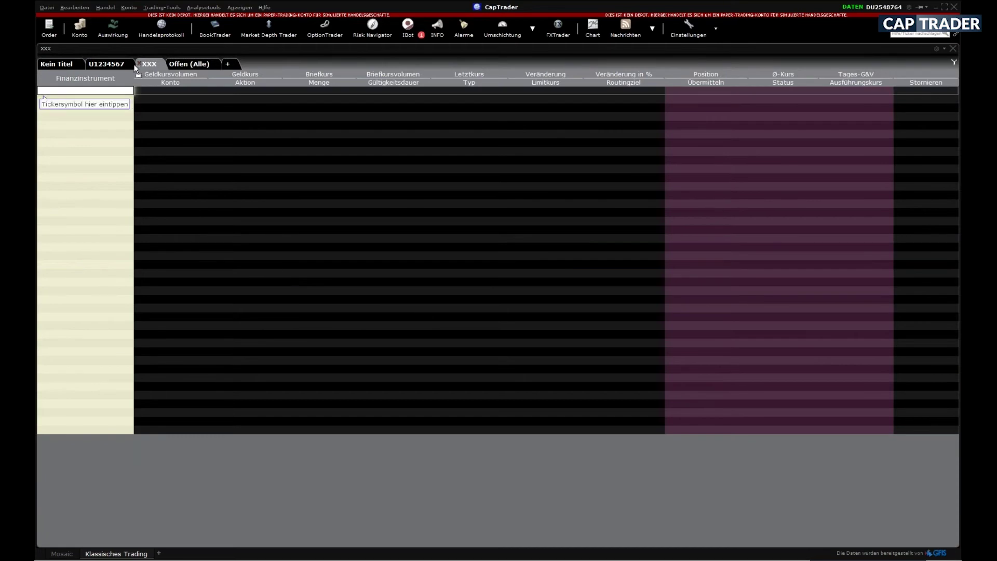
# Move the page named with the account number behind the XXX page and check the pages in their new order.
pyautogui.moveTo(102, 64); pyautogui.dragTo(132, 63)
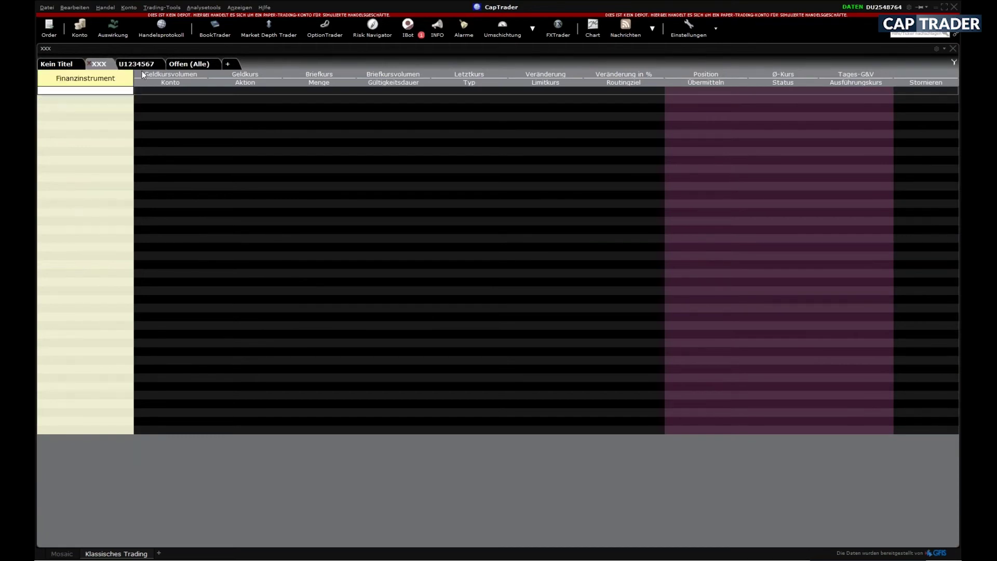
pyautogui.click(70, 65)
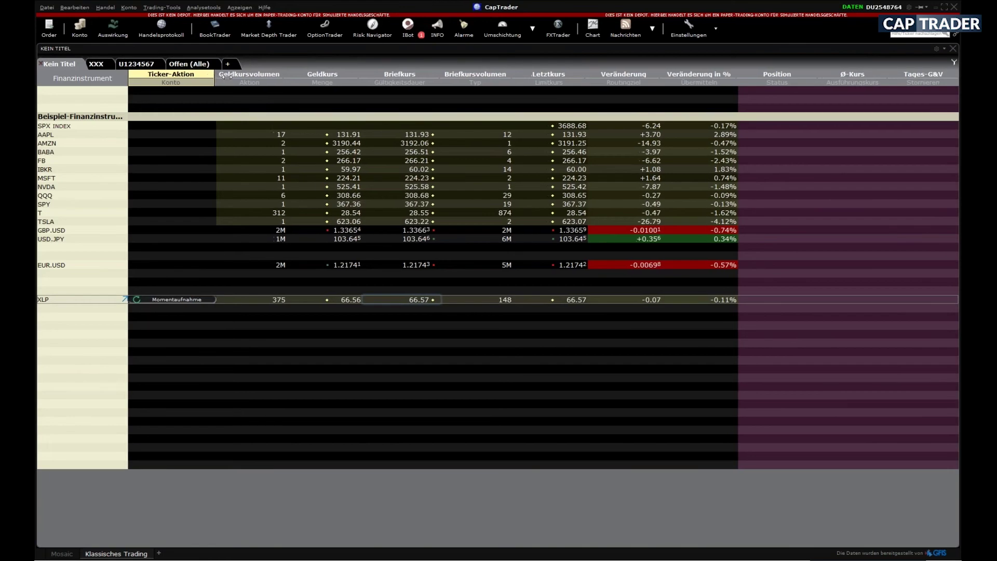
pyautogui.click(103, 64)
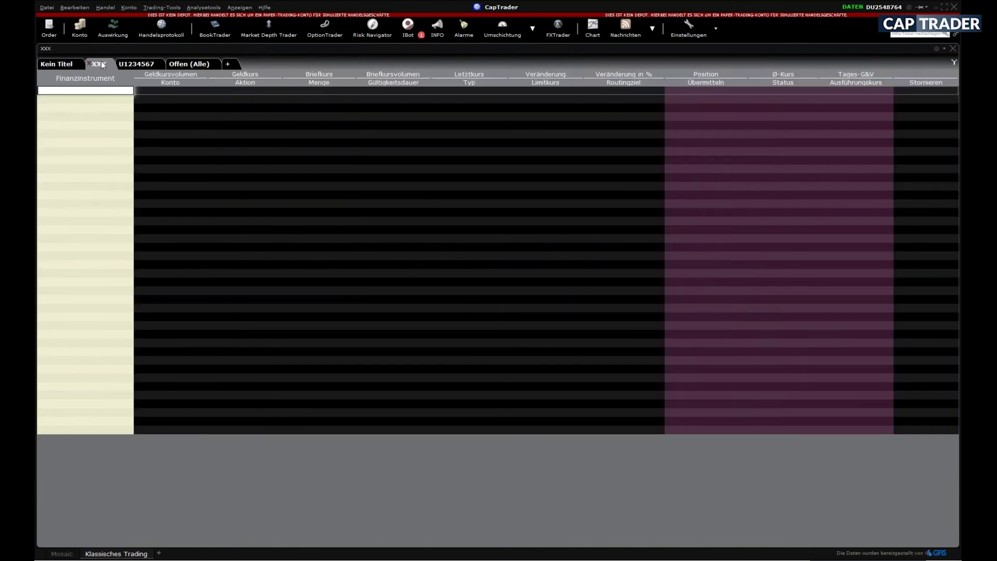
pyautogui.click(130, 64)
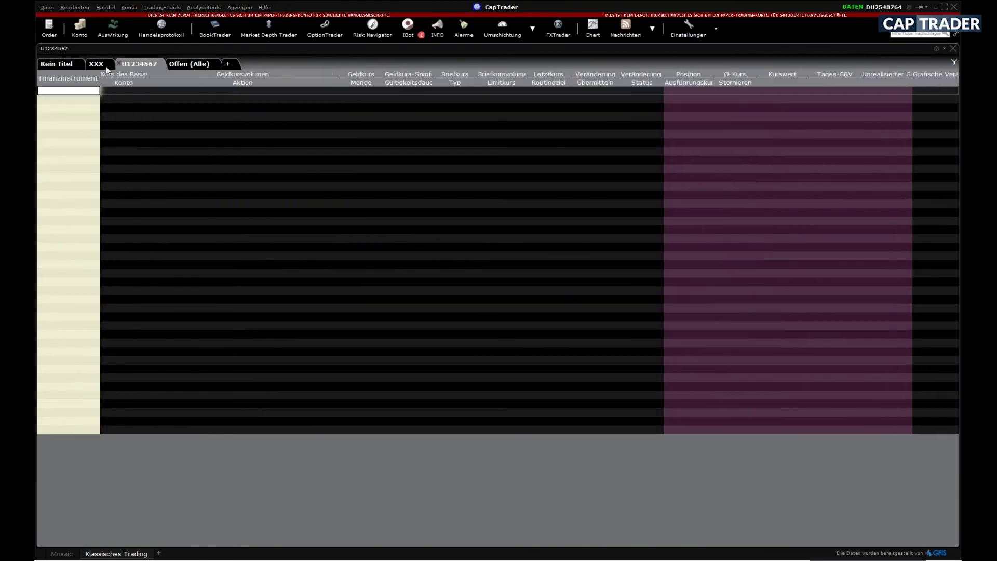
pyautogui.click(105, 66)
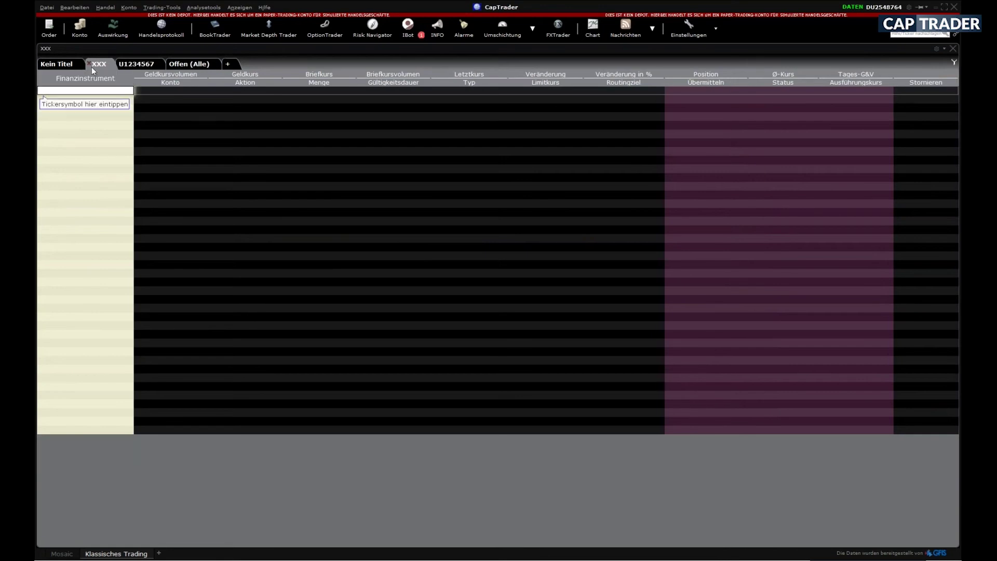
# Narrow the Ticker-Aktion column on the Kein Titel page and compare its layout with the XXX page.
pyautogui.click(69, 64)
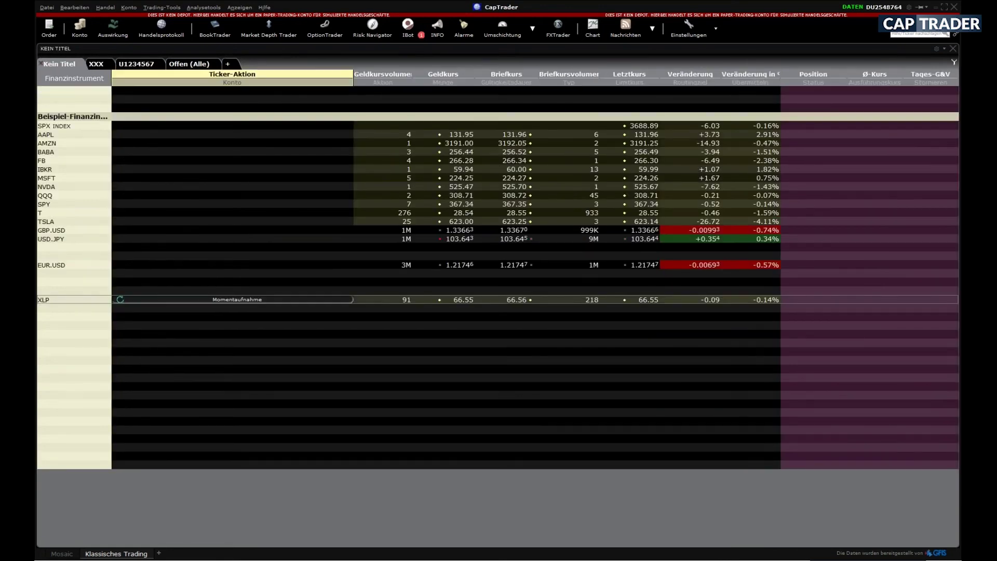
pyautogui.moveTo(354, 81); pyautogui.dragTo(200, 81)
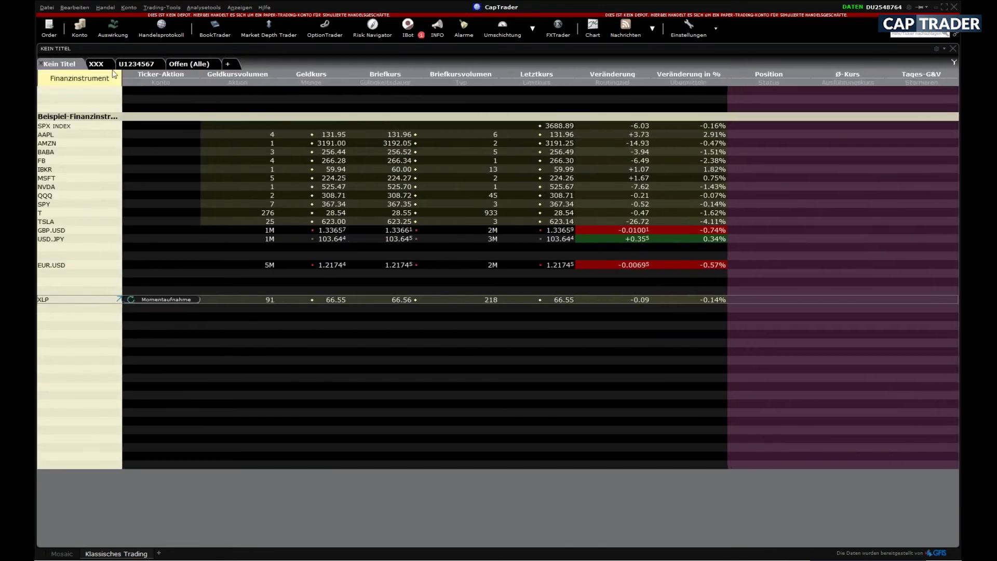
pyautogui.click(103, 65)
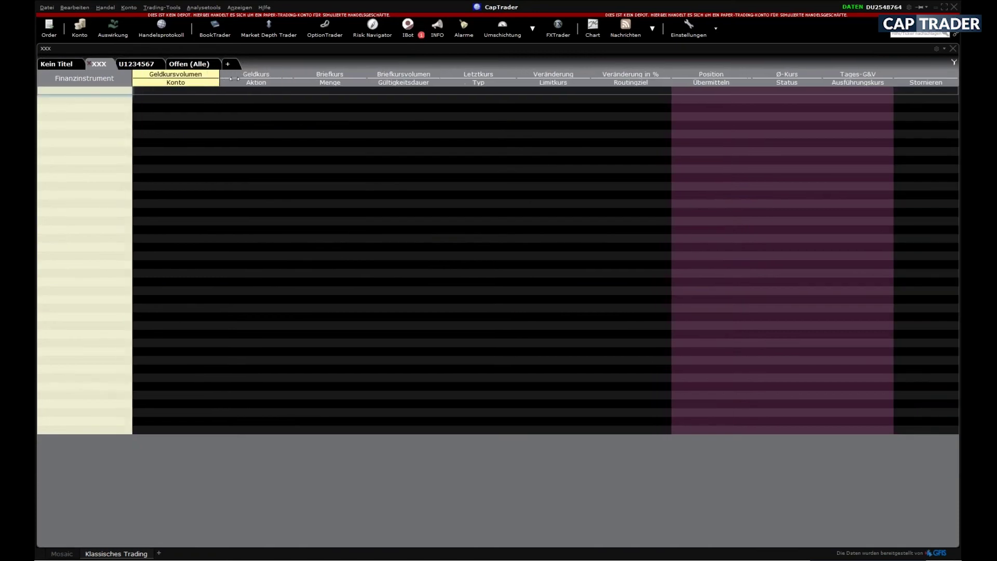
pyautogui.click(61, 66)
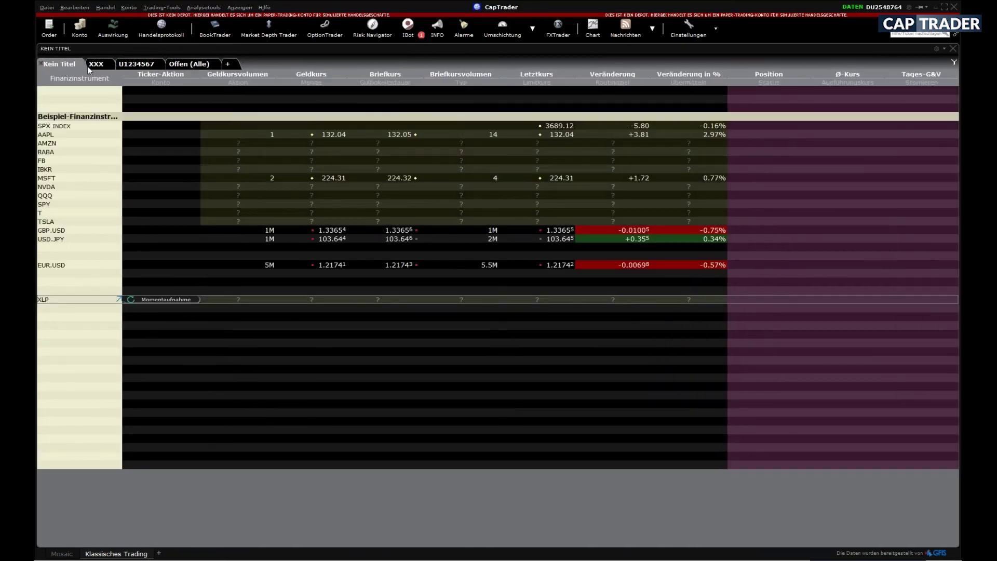
pyautogui.click(97, 63)
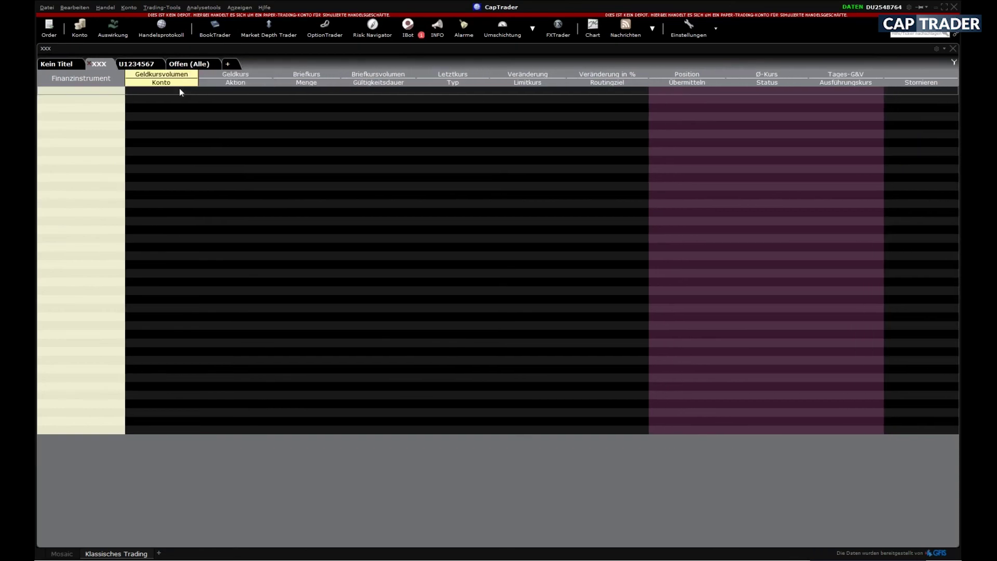
# Narrow the Geldkursvolumen column on the page named with the account number.
pyautogui.click(145, 64)
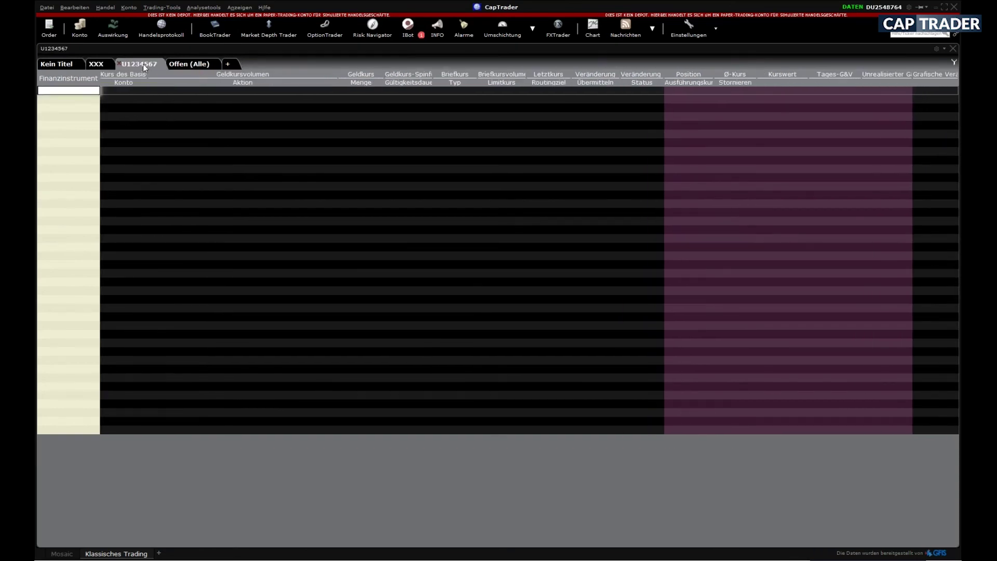
pyautogui.moveTo(124, 85)
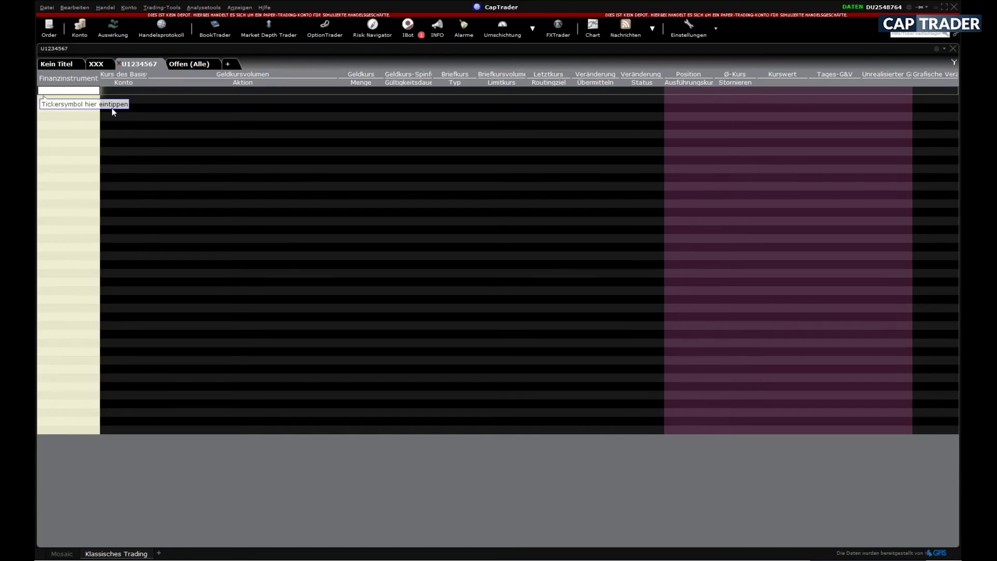
pyautogui.moveTo(337, 83); pyautogui.dragTo(231, 71)
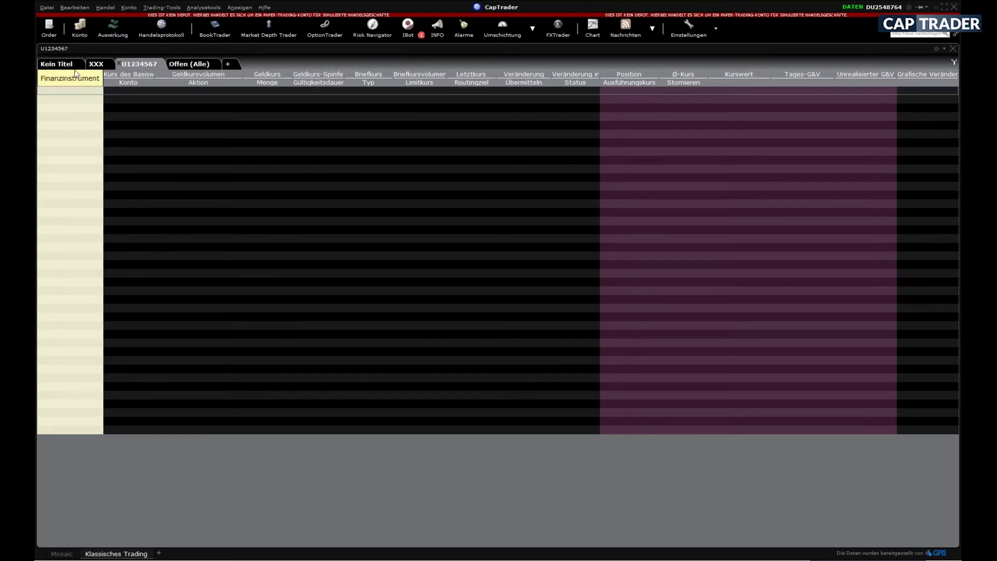
pyautogui.moveTo(75, 73)
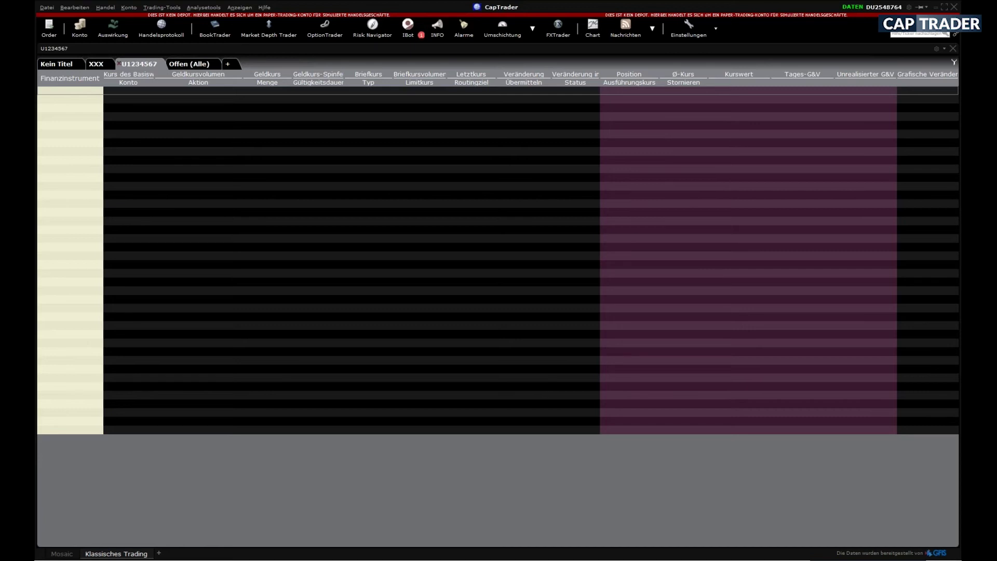
# Copy all instruments from SPX INDEX through XLP on the Kein Titel page into the XXX page.
pyautogui.click(64, 63)
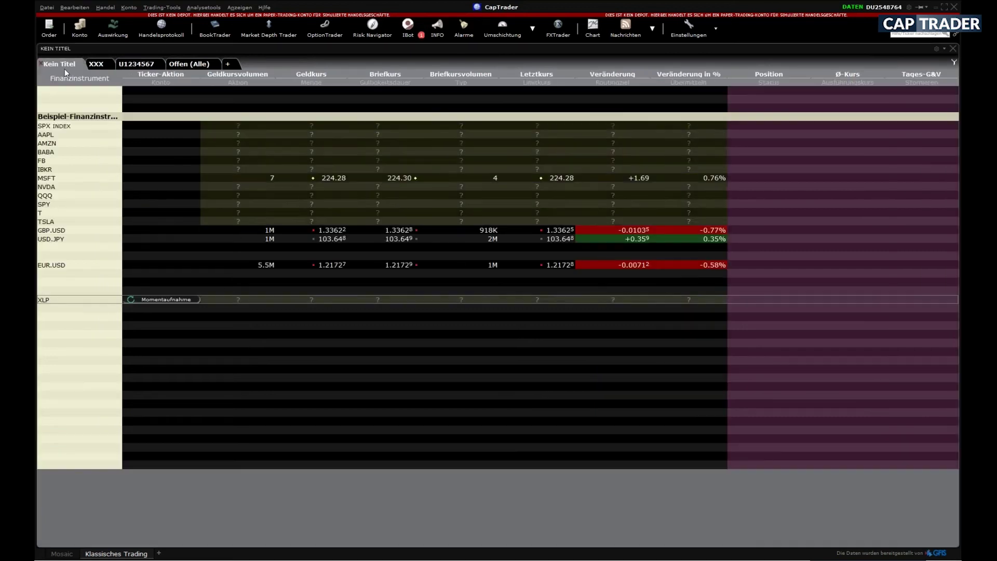
pyautogui.click(54, 106)
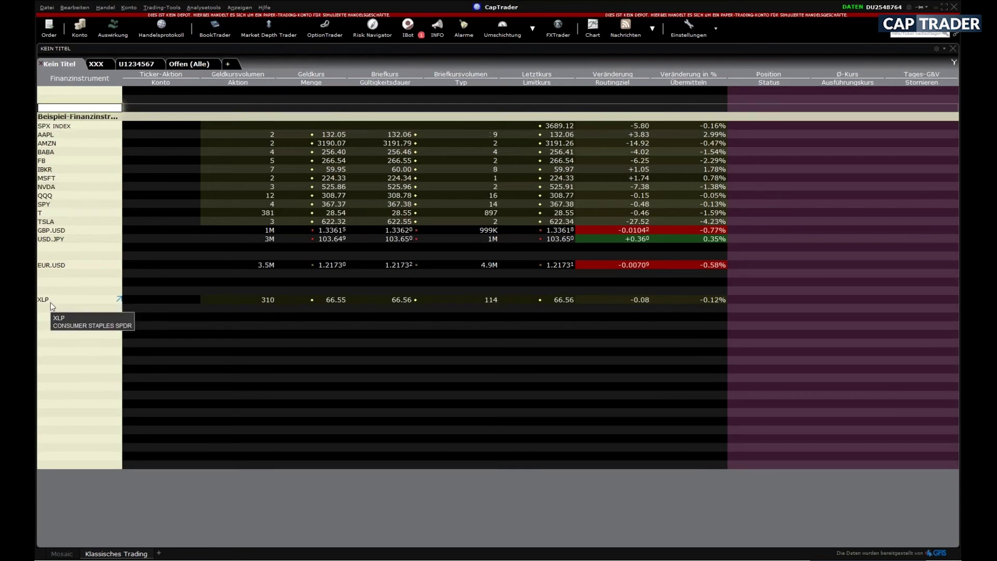
pyautogui.click(66, 127)
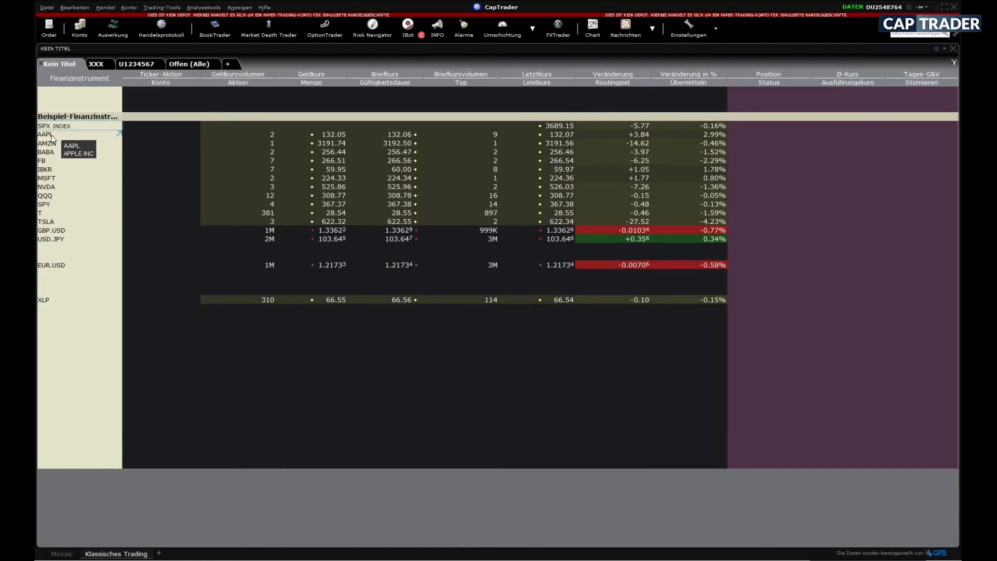
pyautogui.click(136, 64)
pyautogui.click(98, 64)
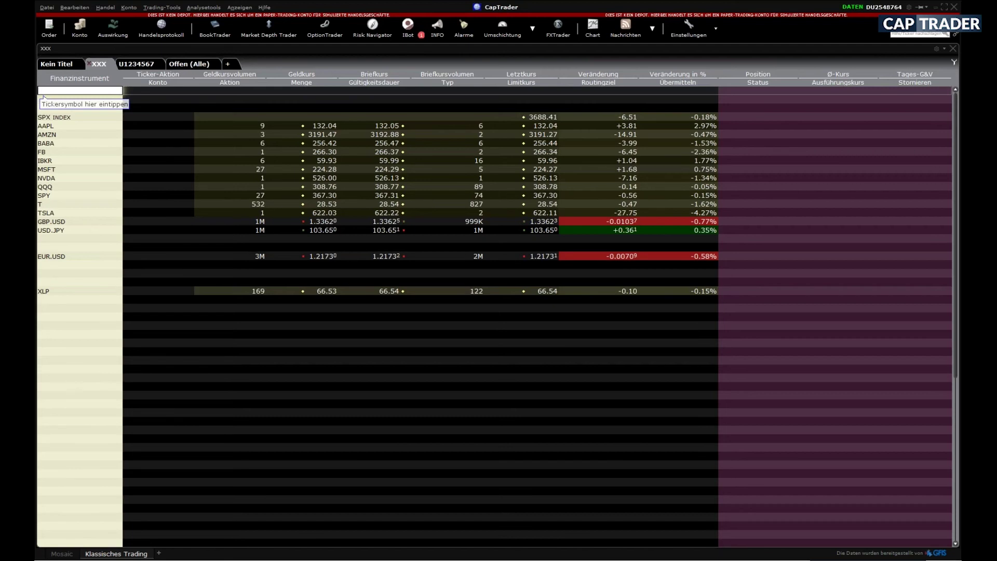
# Copy the SPX INDEX, AAPL and AMZN rows from the XXX page into the page named with the account number.
pyautogui.click(54, 117)
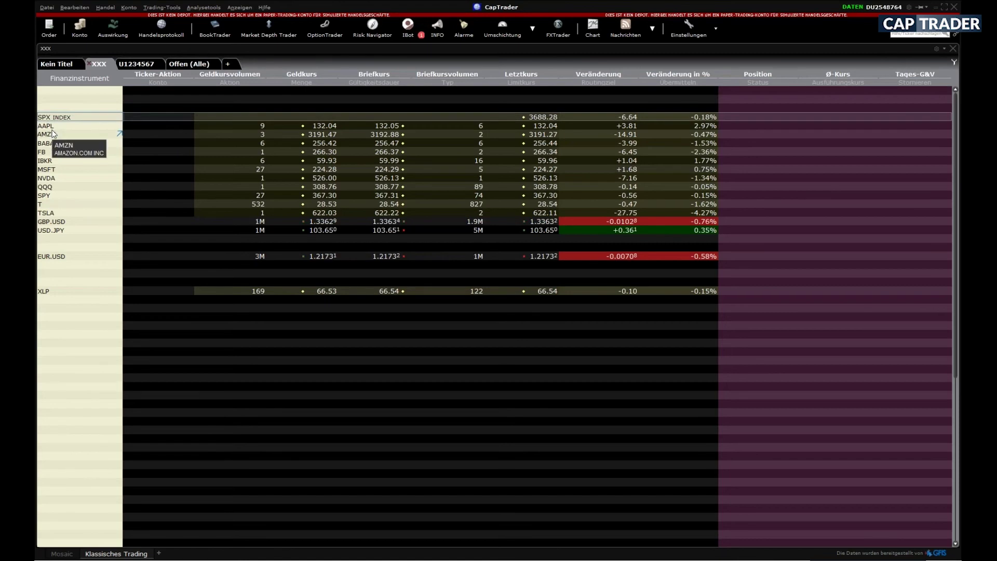
pyautogui.keyDown('shift'); pyautogui.click(53, 134); pyautogui.keyUp('shift')
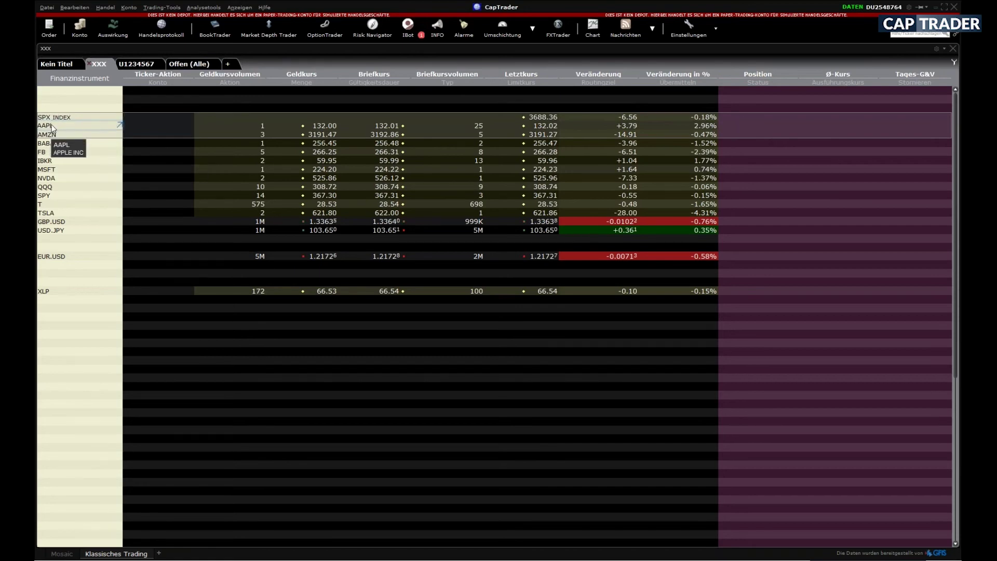
pyautogui.click(134, 64)
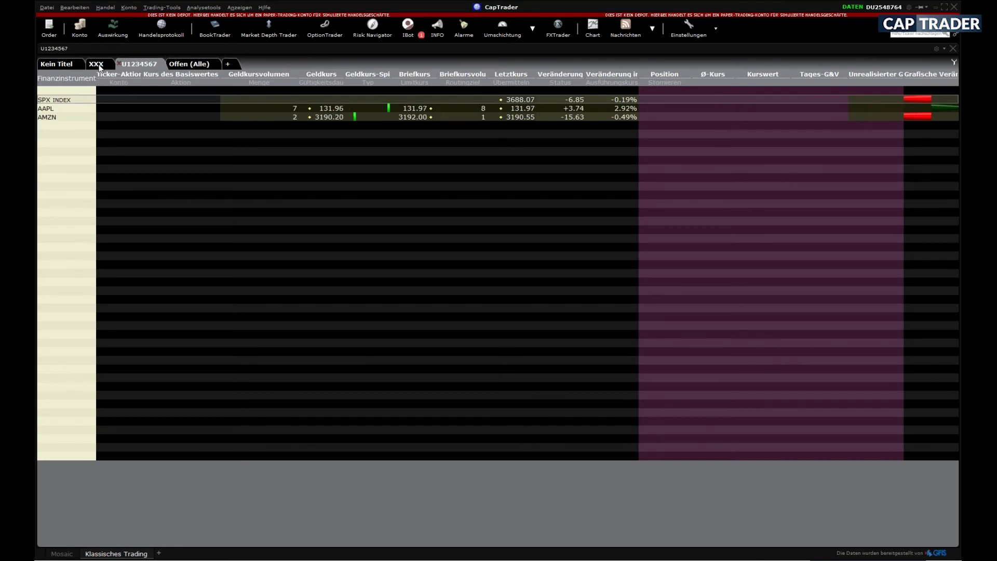
# Return to the Kein Titel page and examine the trading and chart options available for NVDA.
pyautogui.click(63, 65)
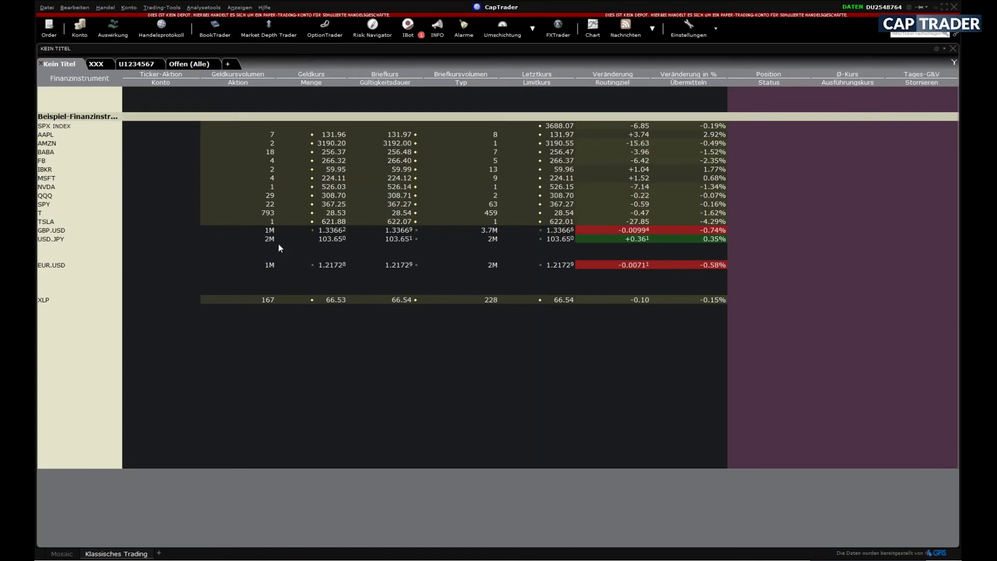
pyautogui.click(77, 310)
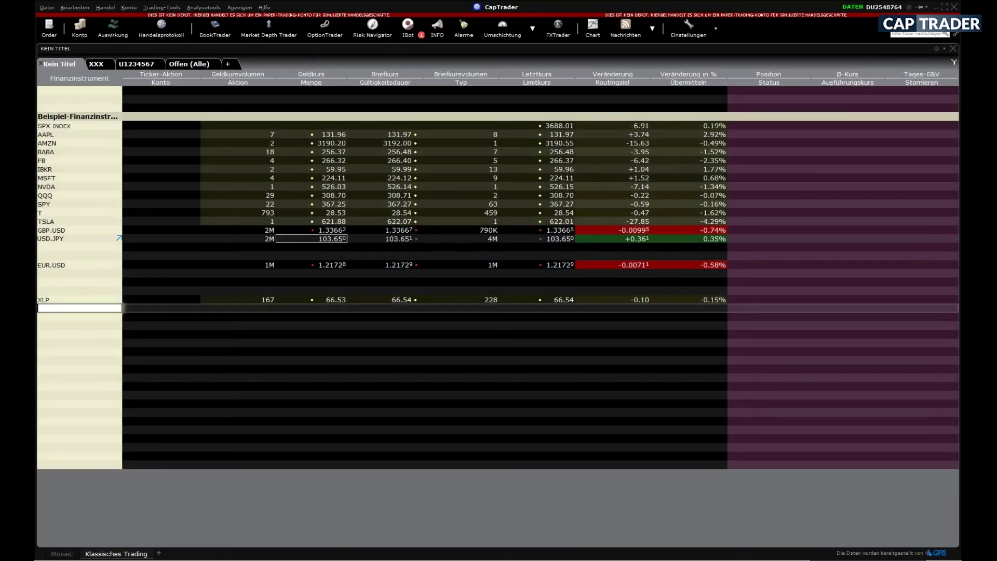
pyautogui.rightClick(49, 188)
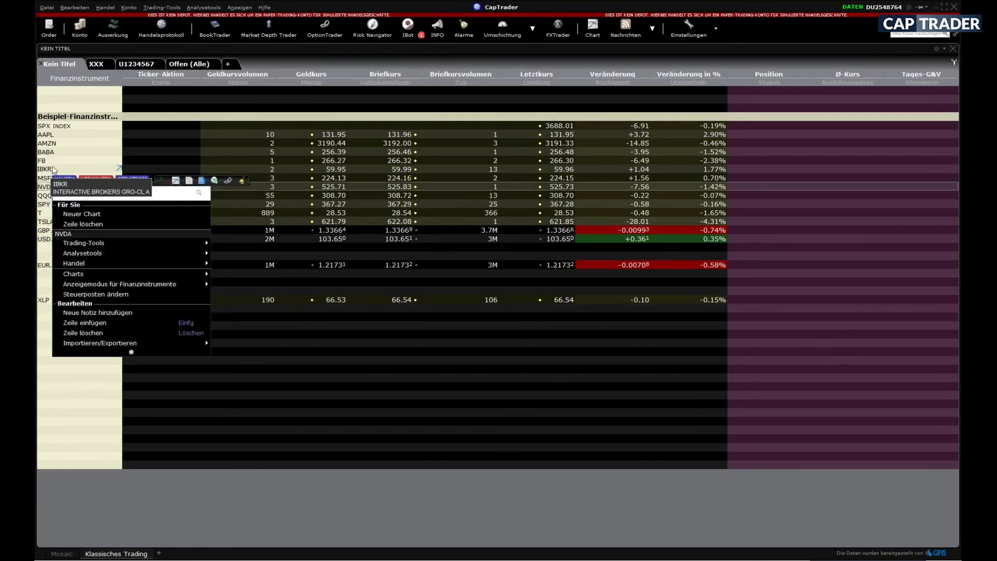
pyautogui.moveTo(72, 264)
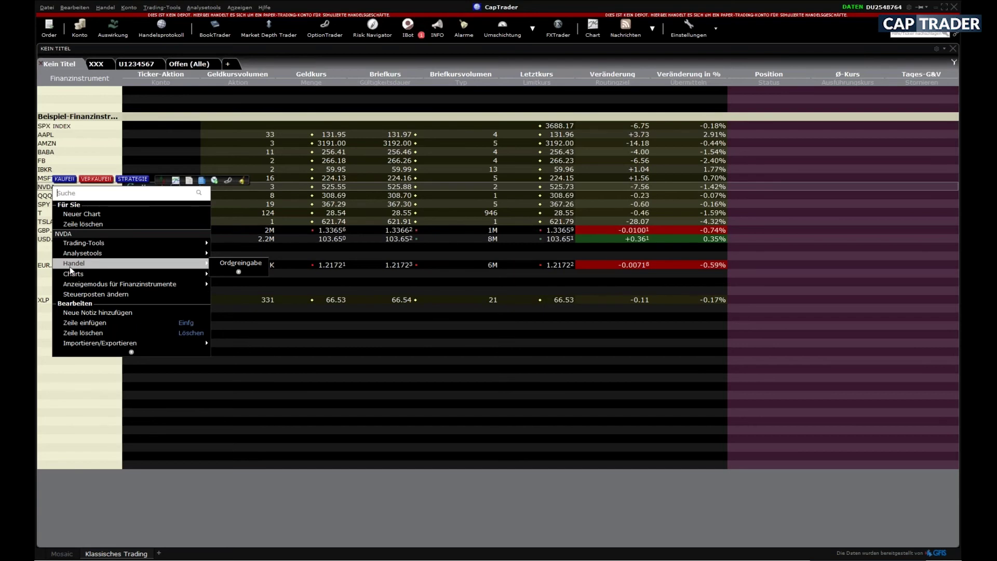
# Add ADS in an empty row below XLP as the ADIDAS AG - IBIS stock with SMART routing.
pyautogui.click(46, 326)
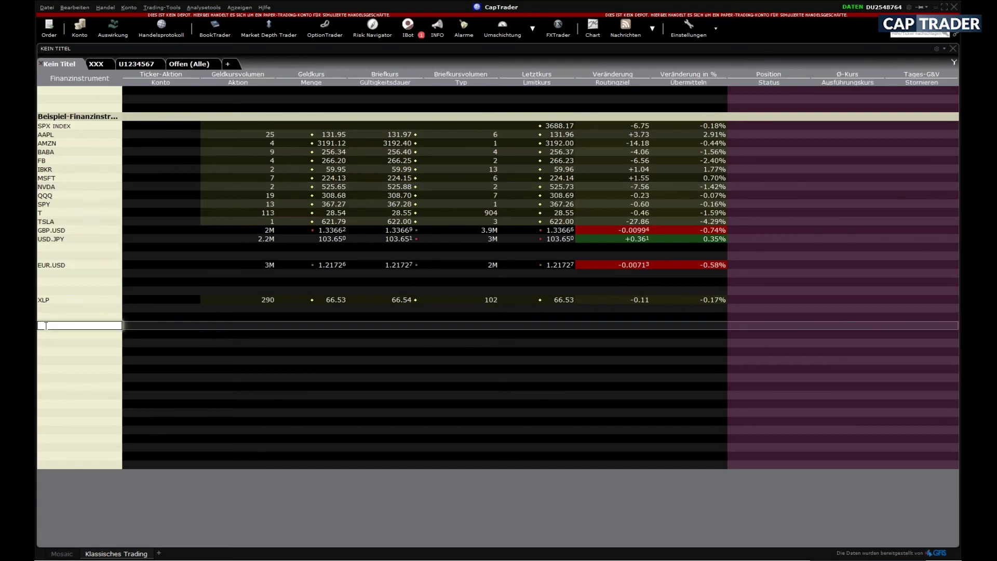
pyautogui.write('ADS')
pyautogui.press('Return')
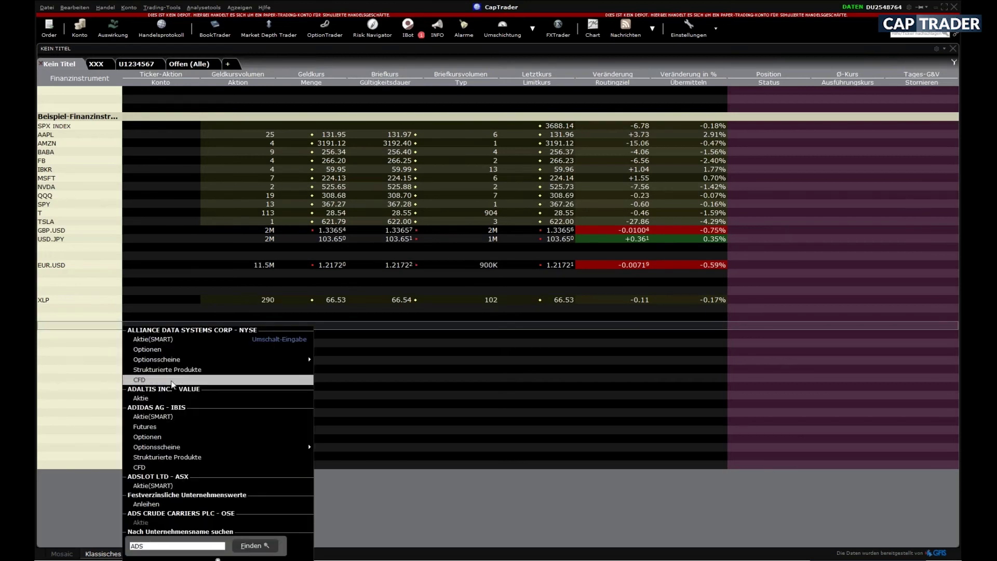
pyautogui.click(168, 418)
# Open a new chart for ADS, examine its price history and close the chart.
pyautogui.rightClick(52, 328)
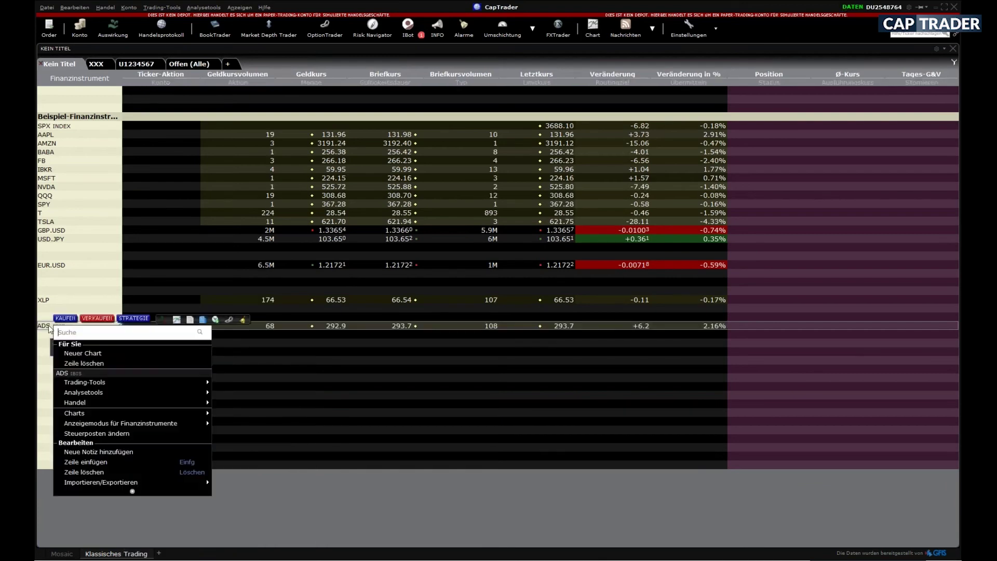
pyautogui.moveTo(114, 413)
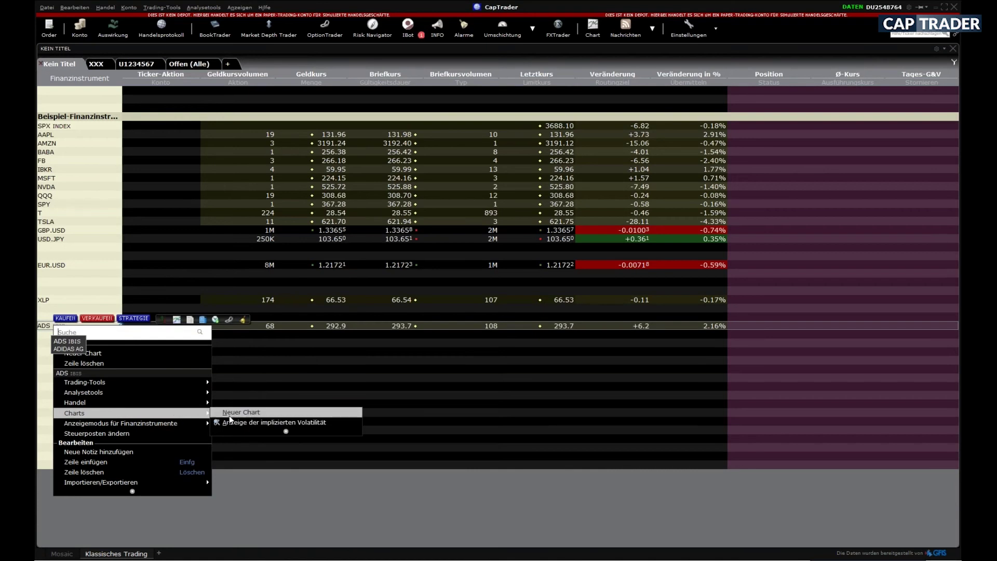
pyautogui.click(229, 415)
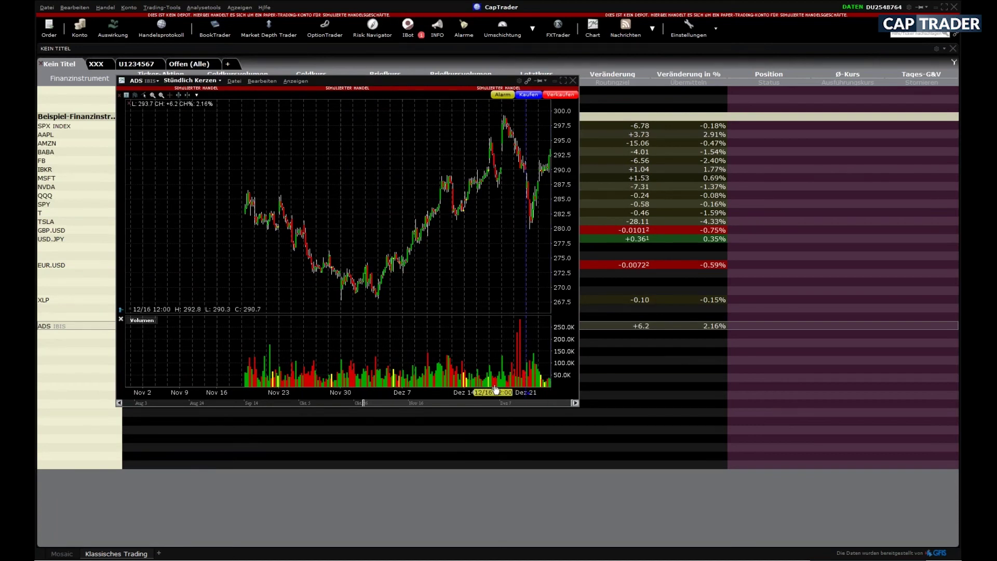
pyautogui.scroll(-2, 535, 262)
pyautogui.click(572, 82)
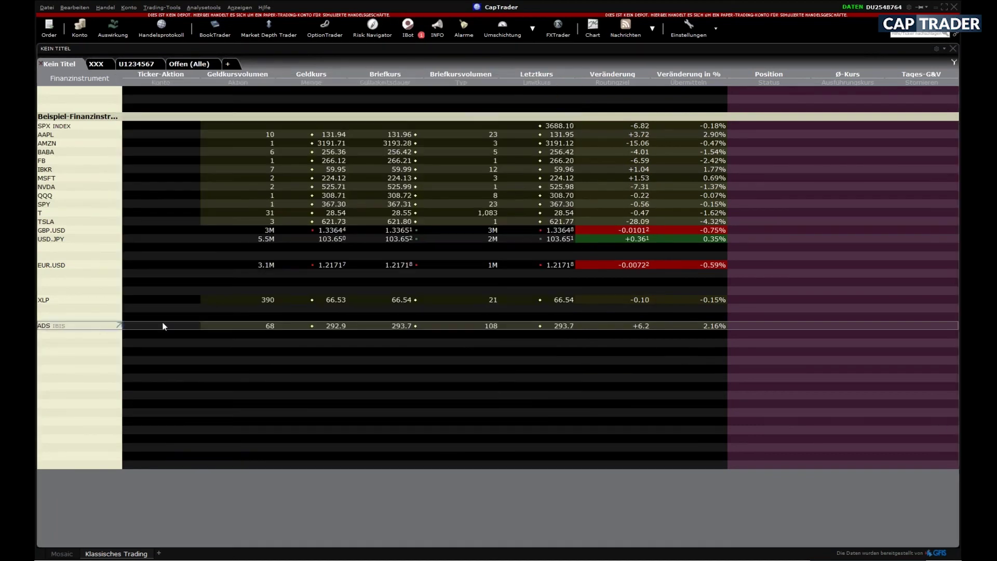
# Look up ADS in the empty row below the existing ADS and review the directed-routing exchanges for ADIDAS AG - IBIS without adding one.
pyautogui.click(99, 334)
pyautogui.write('ADS')
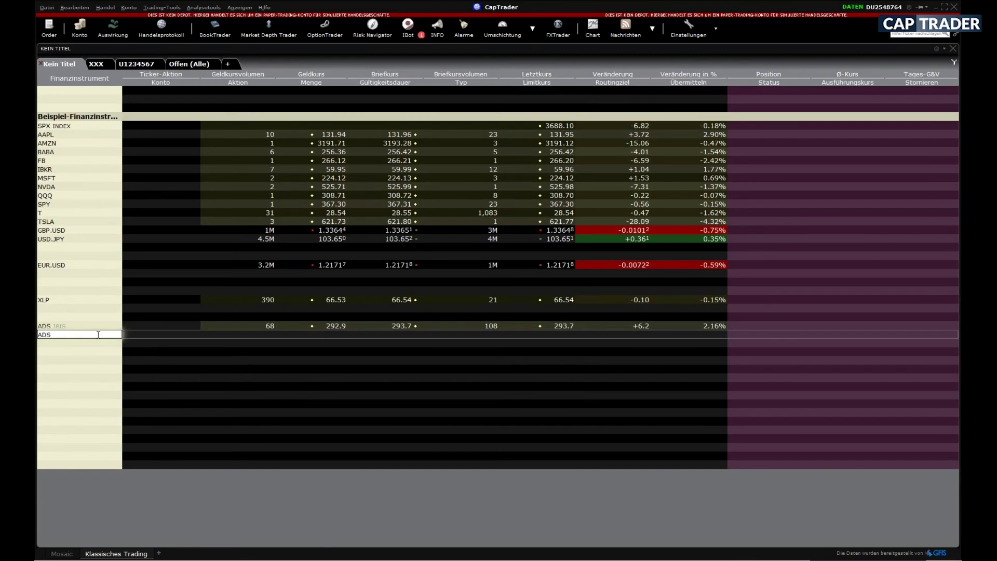
pyautogui.press('Return')
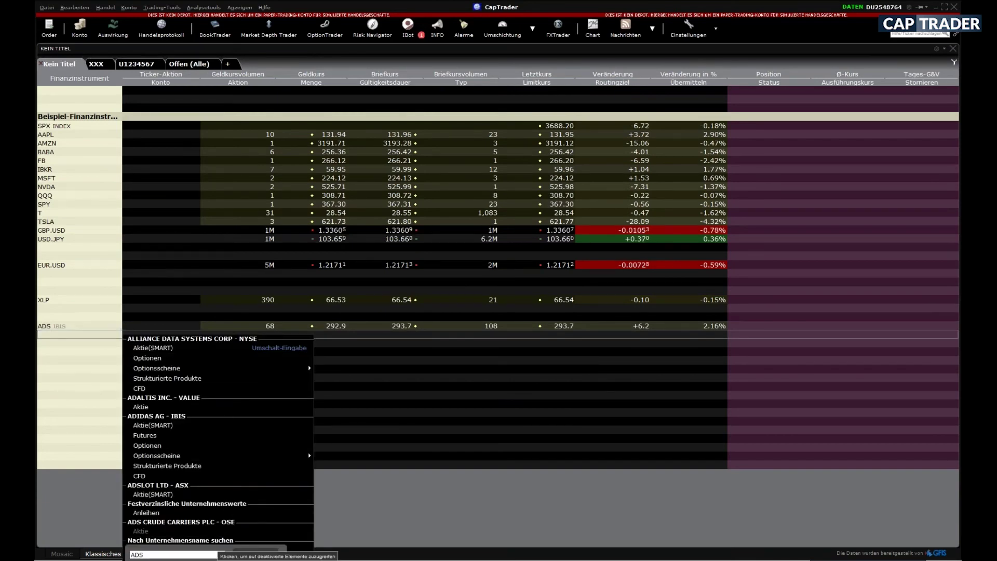
pyautogui.click(203, 552)
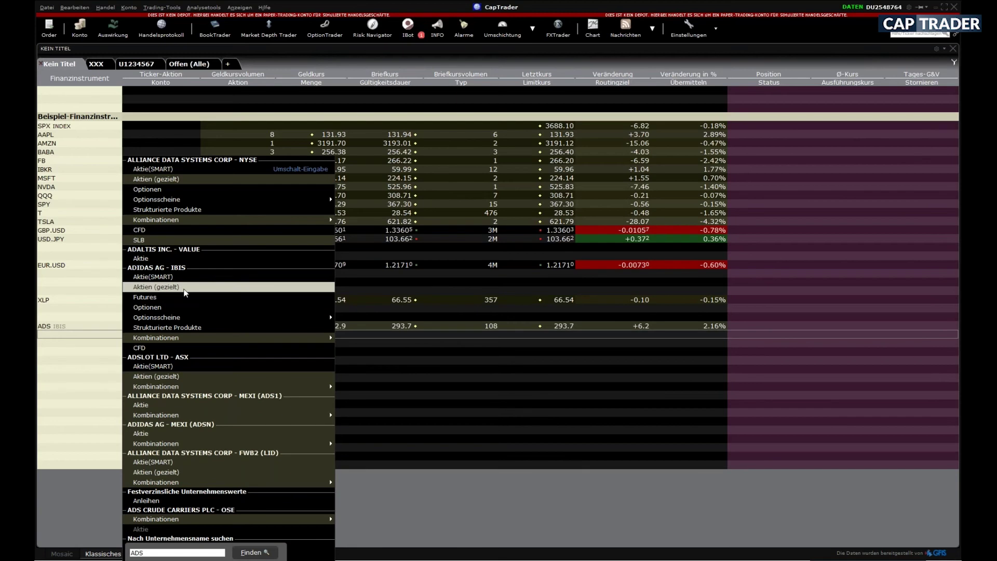
pyautogui.click(184, 289)
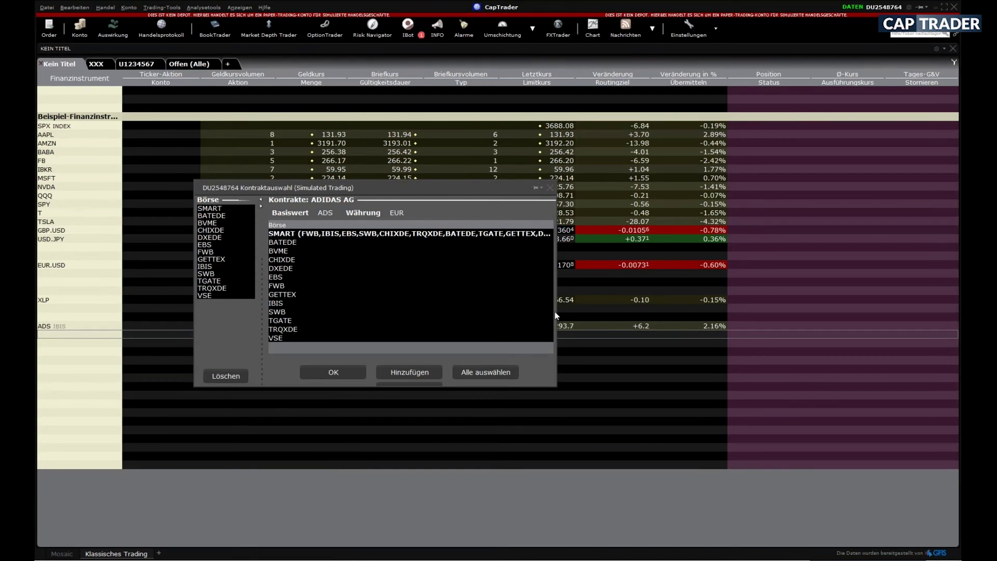
pyautogui.moveTo(555, 311); pyautogui.dragTo(637, 317)
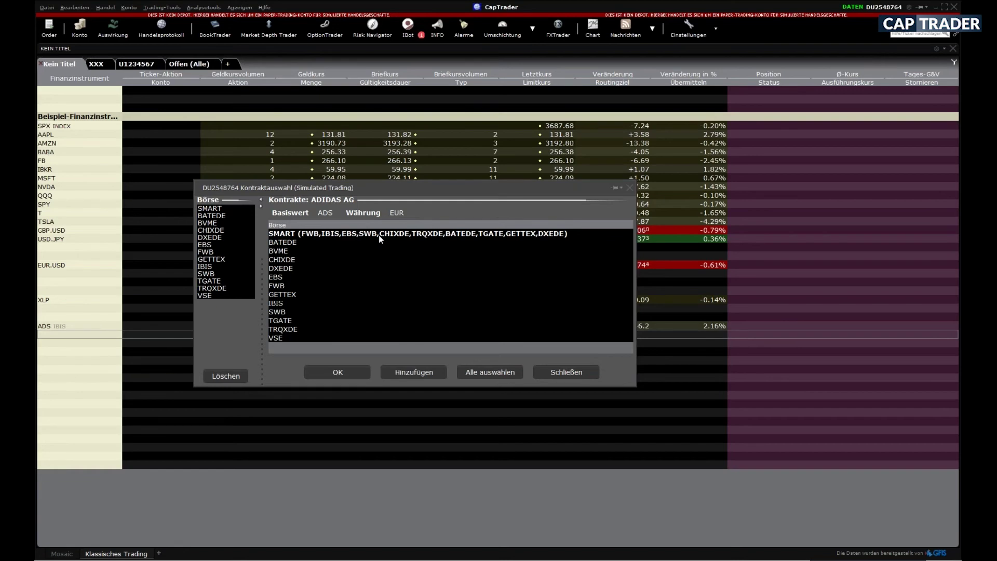
pyautogui.click(630, 187)
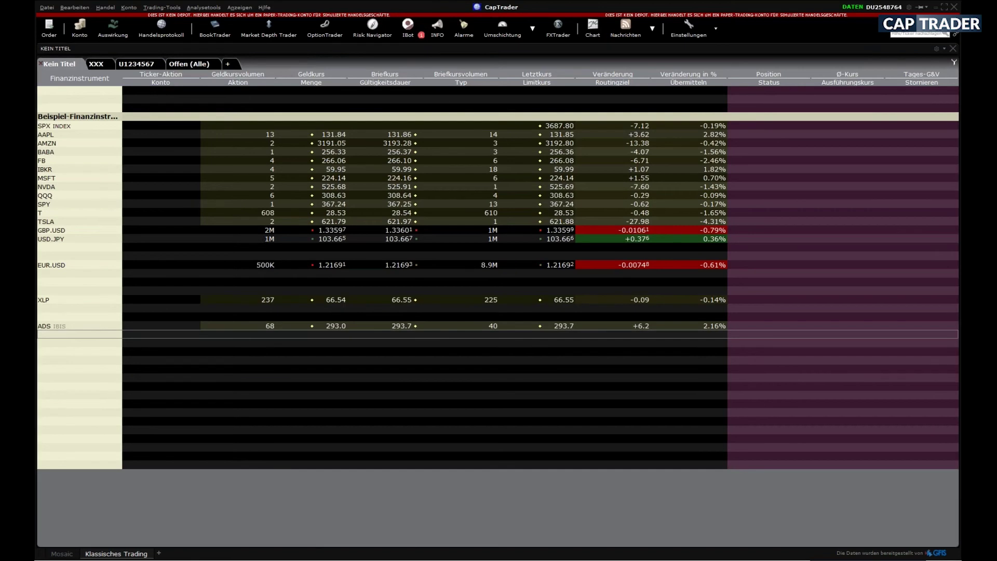
# Bring up the open AAPL chart, look up AAPL in it and review the directed-routing exchanges for the APPLE INC - NASDAQ stock.
pyautogui.moveTo(306, 560)
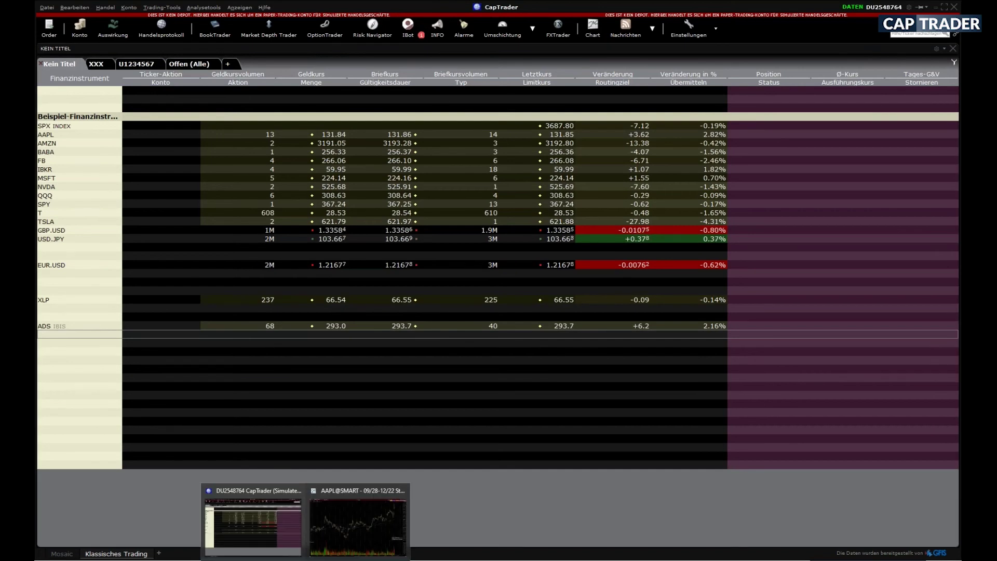
pyautogui.click(346, 537)
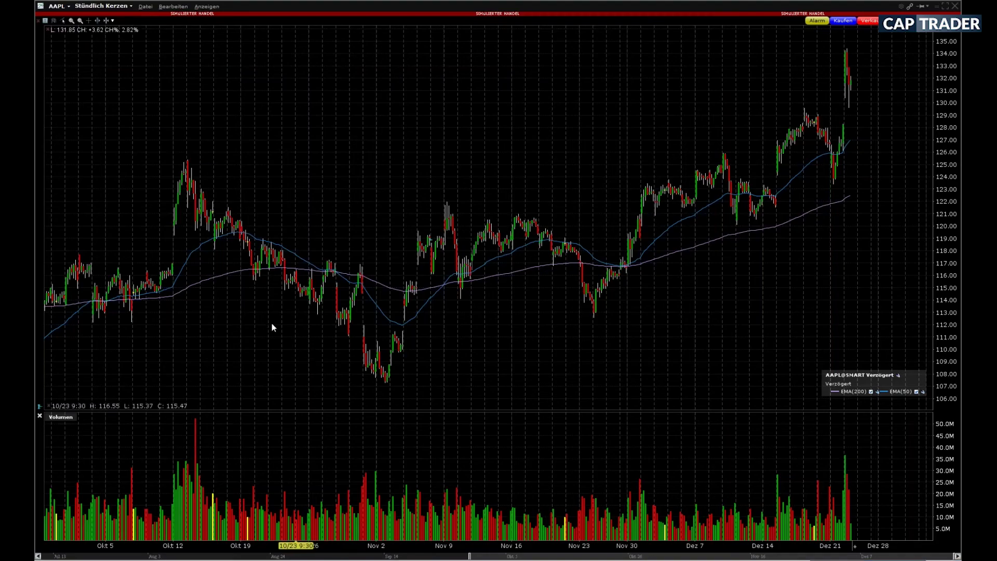
pyautogui.click(58, 10)
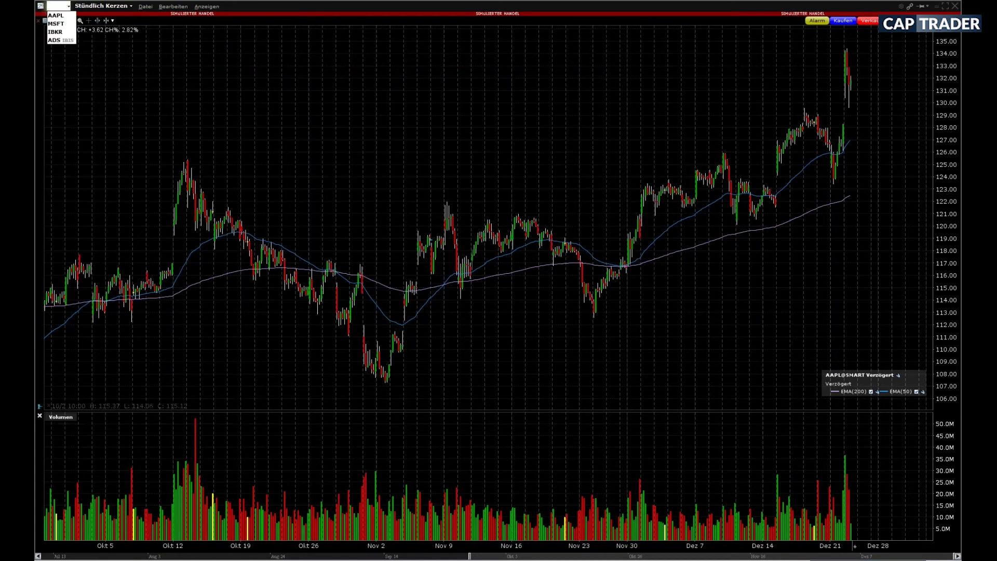
pyautogui.write('AA')
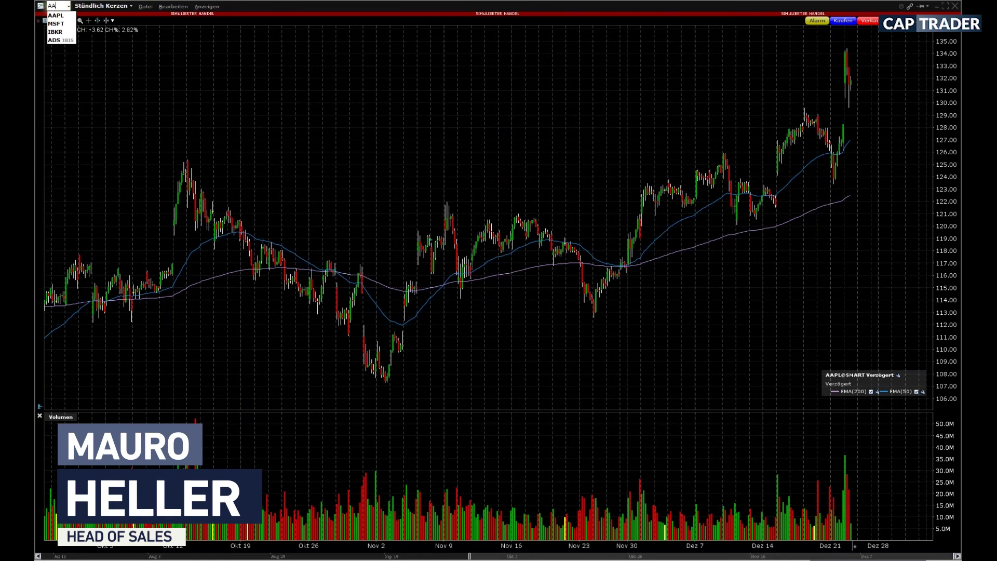
pyautogui.write('PL')
pyautogui.press('Return')
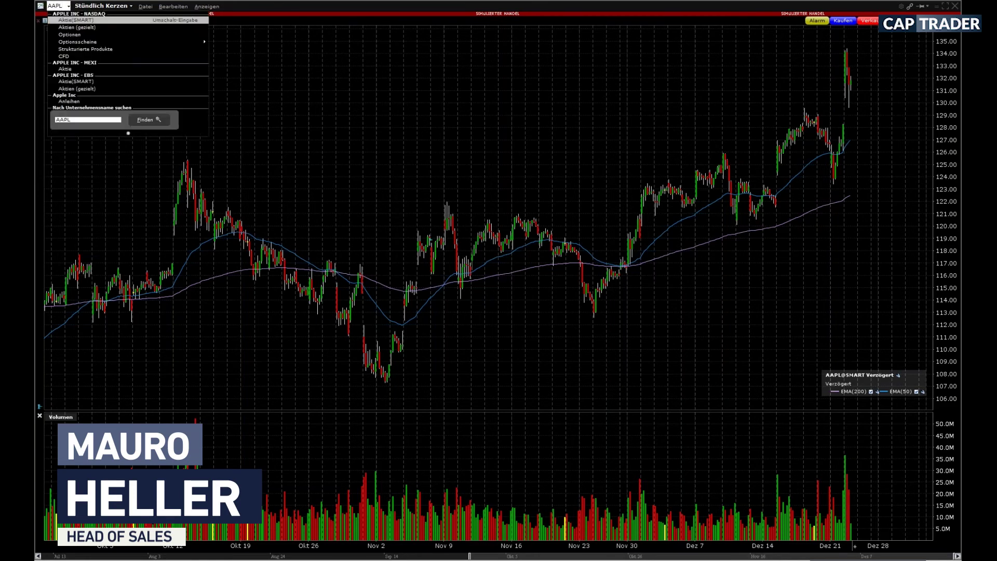
pyautogui.click(87, 29)
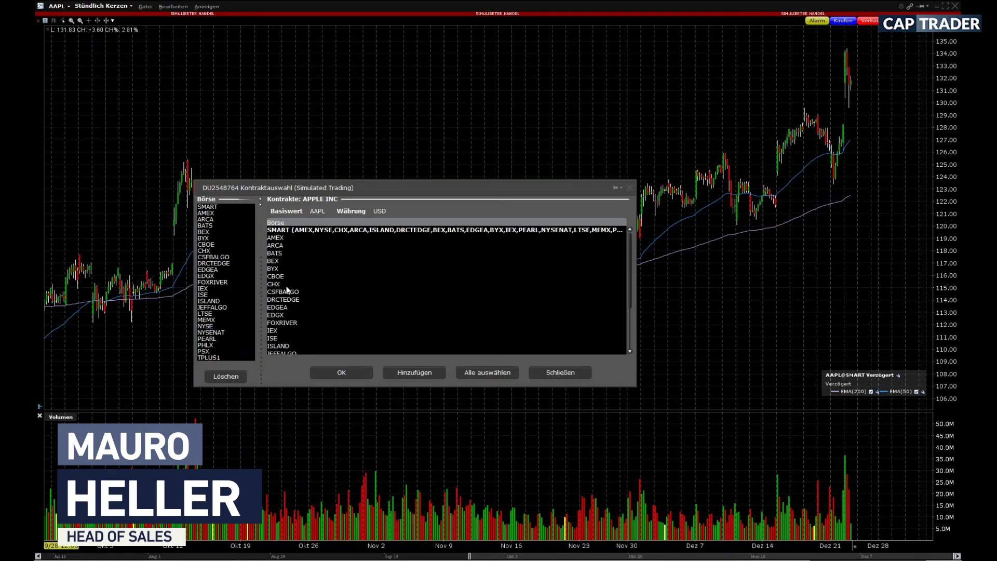
pyautogui.click(629, 188)
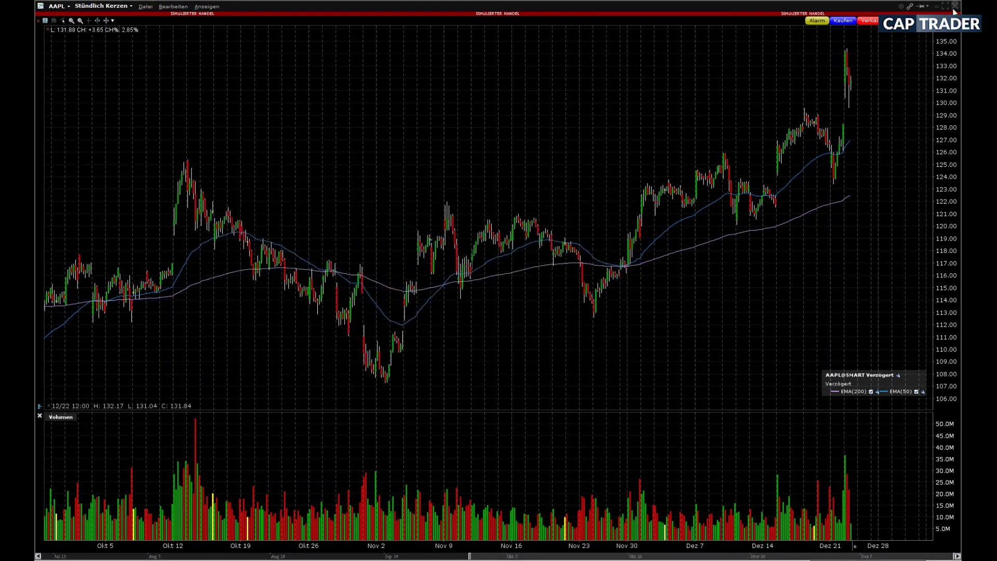
# Look up ADS in the chart, review the exchanges for ADIDAS AG without selecting one, and return to the quote monitor.
pyautogui.click(67, 8)
pyautogui.write('ADS')
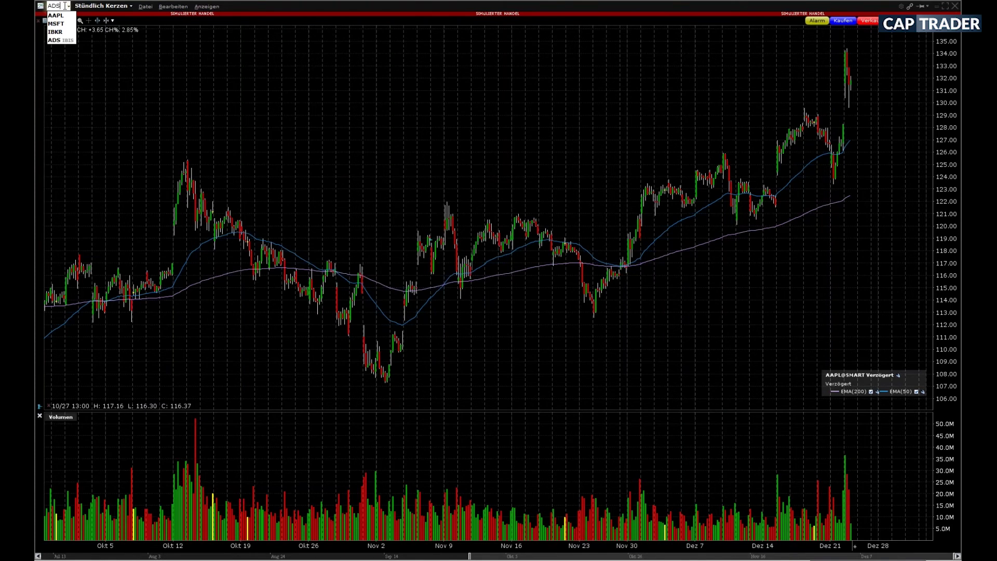
pyautogui.press('Return')
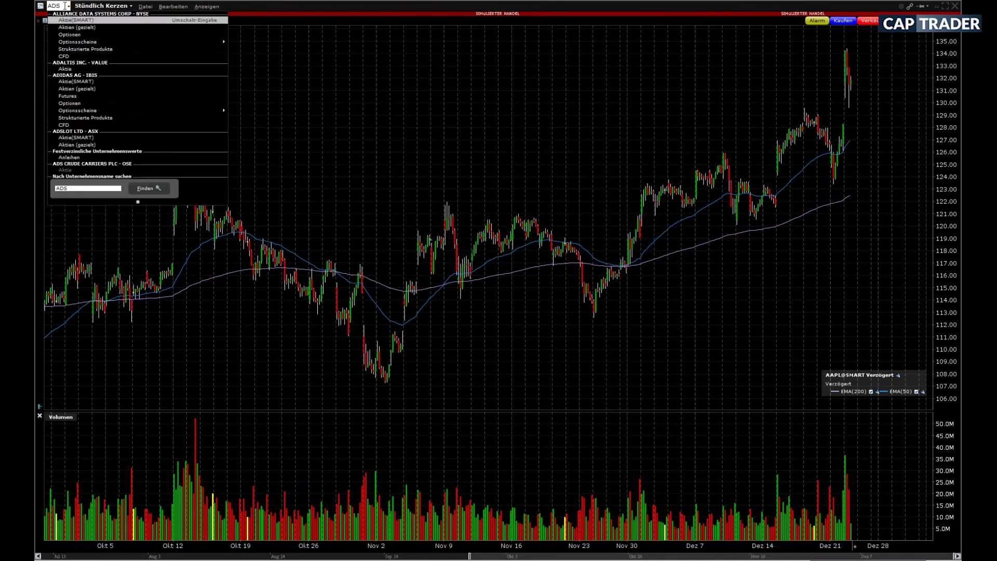
pyautogui.click(90, 87)
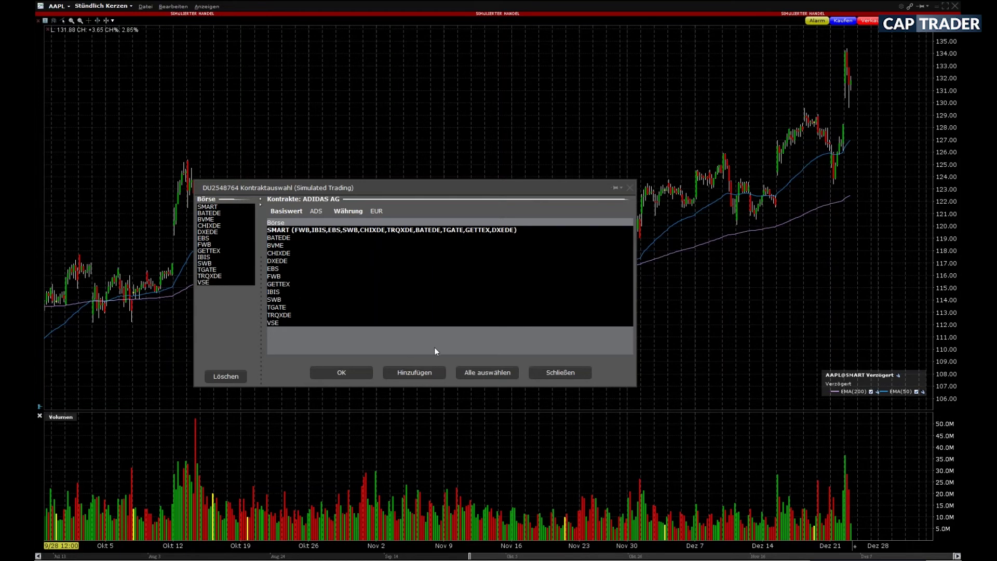
pyautogui.click(632, 191)
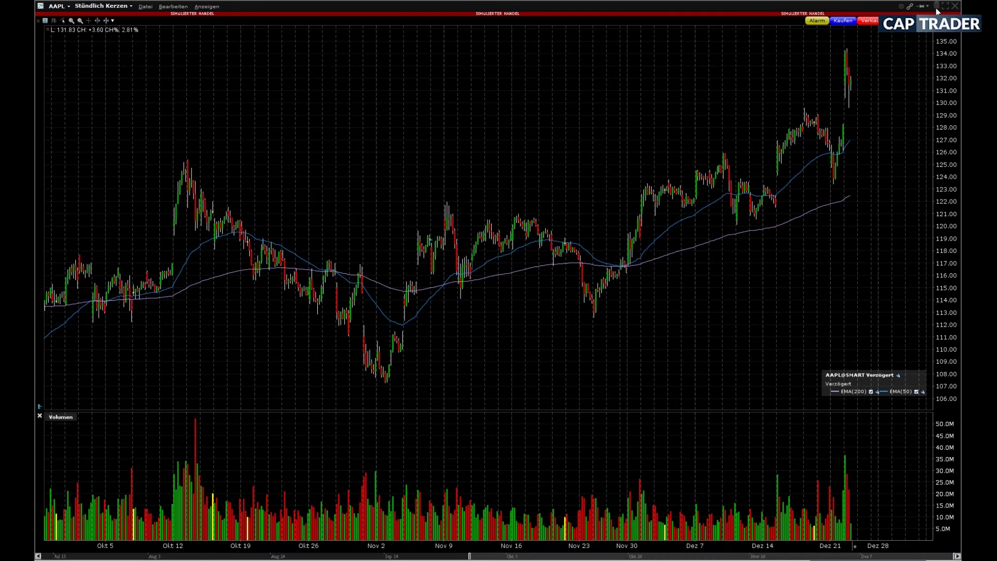
pyautogui.click(937, 6)
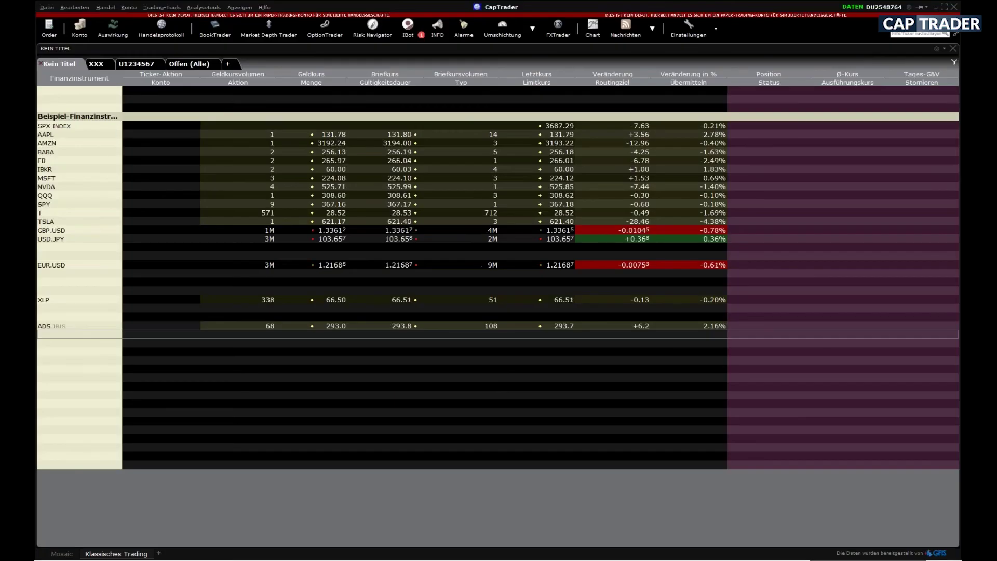
# Add ADS below the existing ADS row as the ADIDAS AG - IBIS stock with directed routing to the IBIS exchange.
pyautogui.click(50, 332)
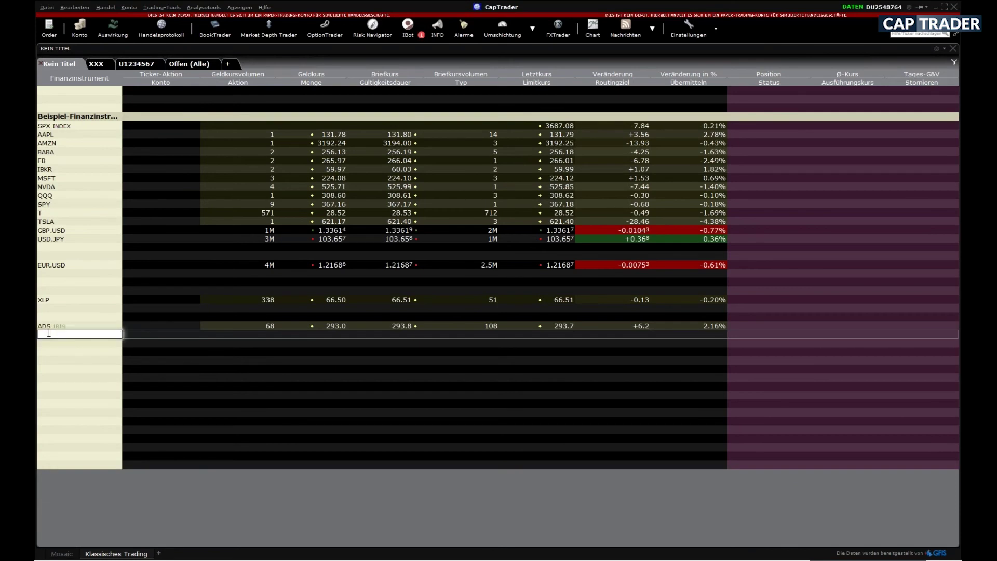
pyautogui.write('ADS')
pyautogui.press('Return')
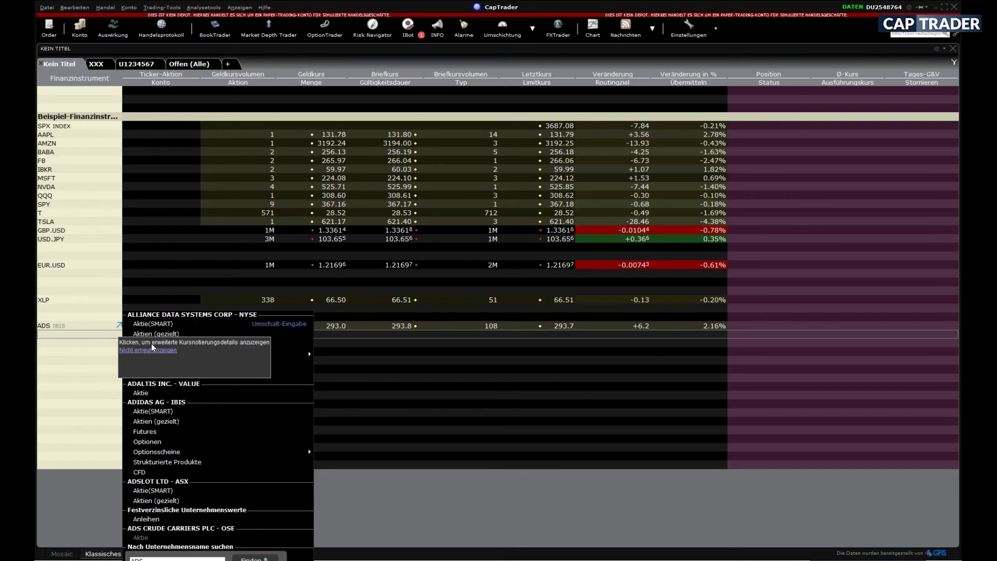
pyautogui.click(163, 421)
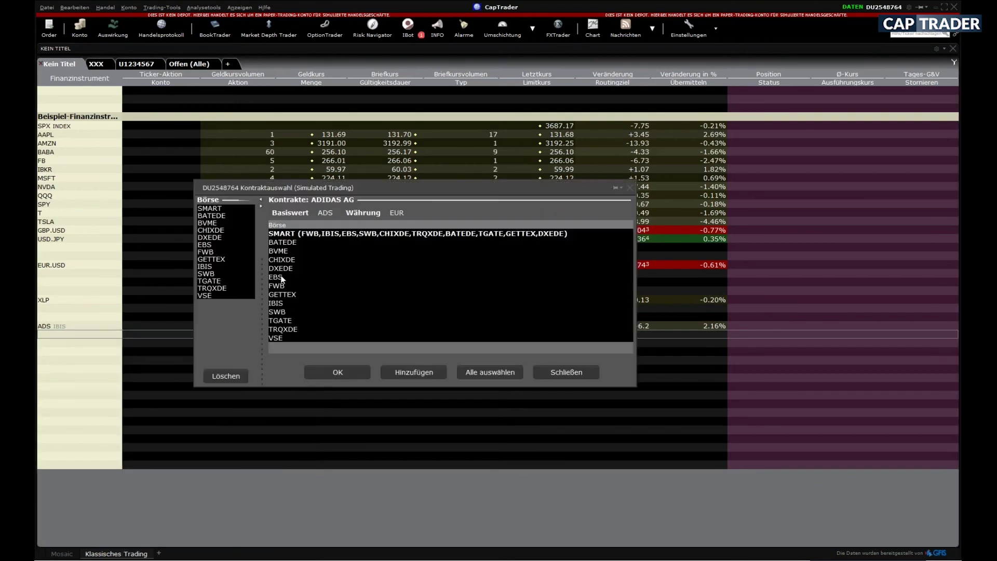
pyautogui.doubleClick(278, 305)
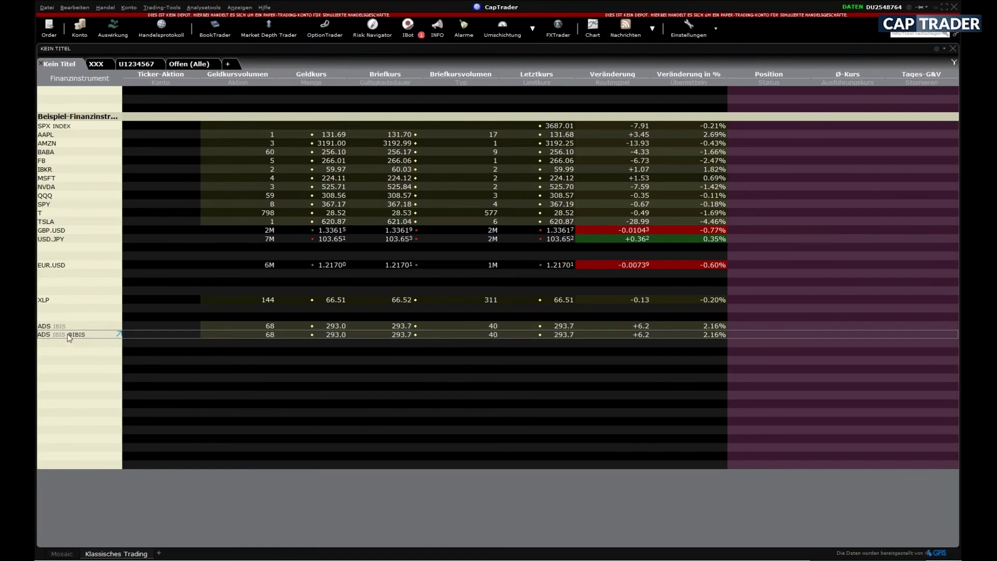
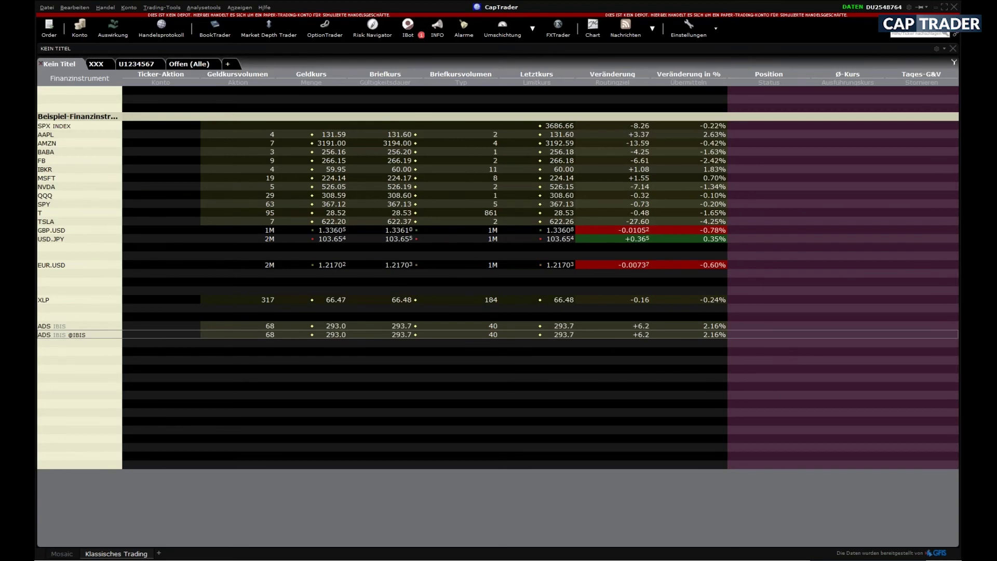
# Examine the additional options of the paper-trading login window, such as colour scheme, language, region and time zone, and close the window.
pyautogui.moveTo(554, 150); pyautogui.dragTo(538, 148)
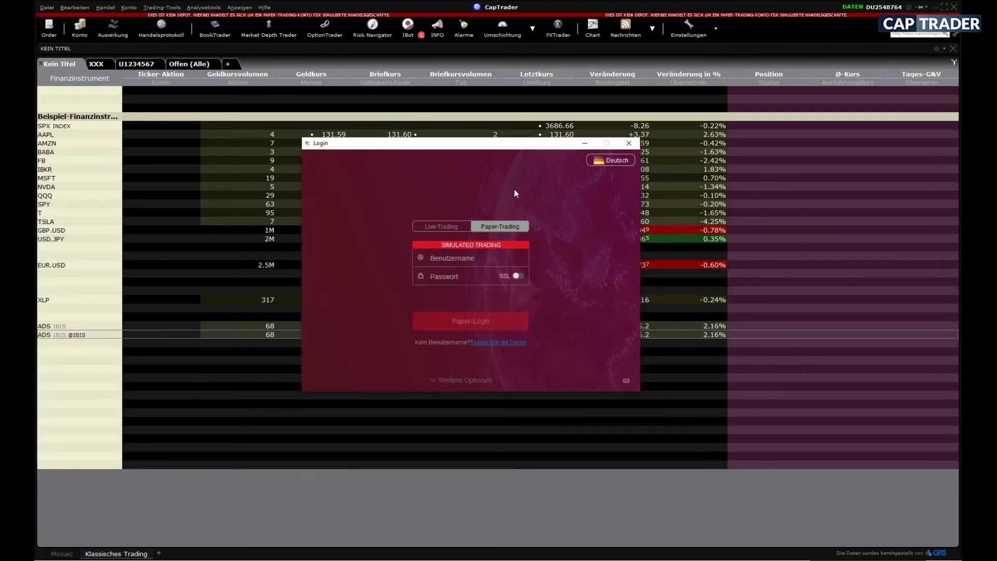
pyautogui.click(453, 380)
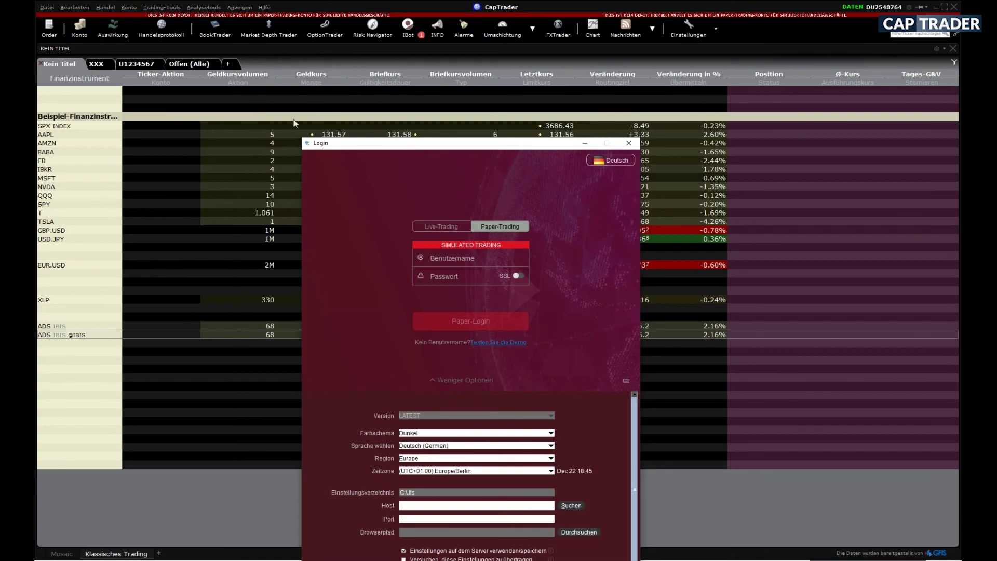
pyautogui.click(459, 380)
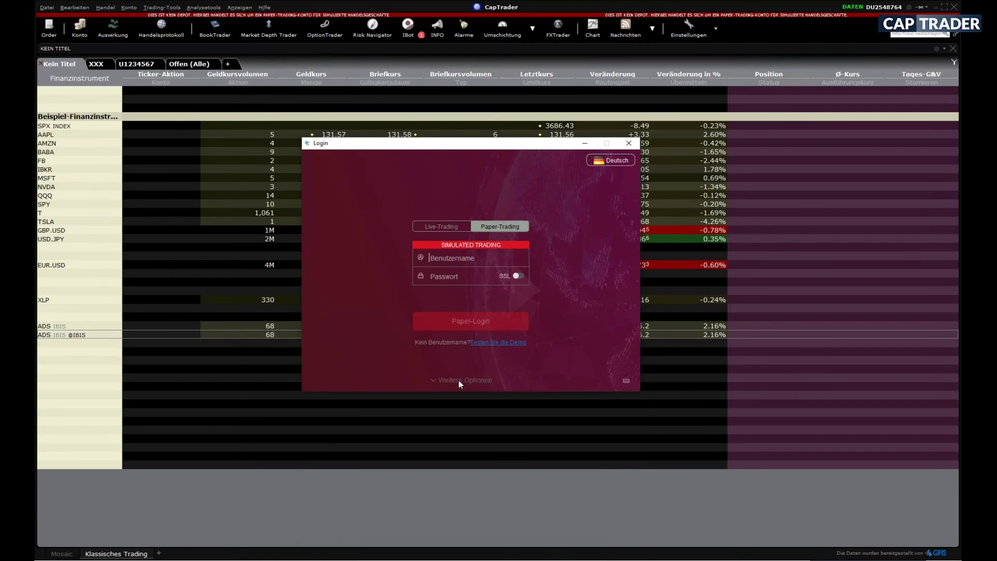
pyautogui.click(460, 380)
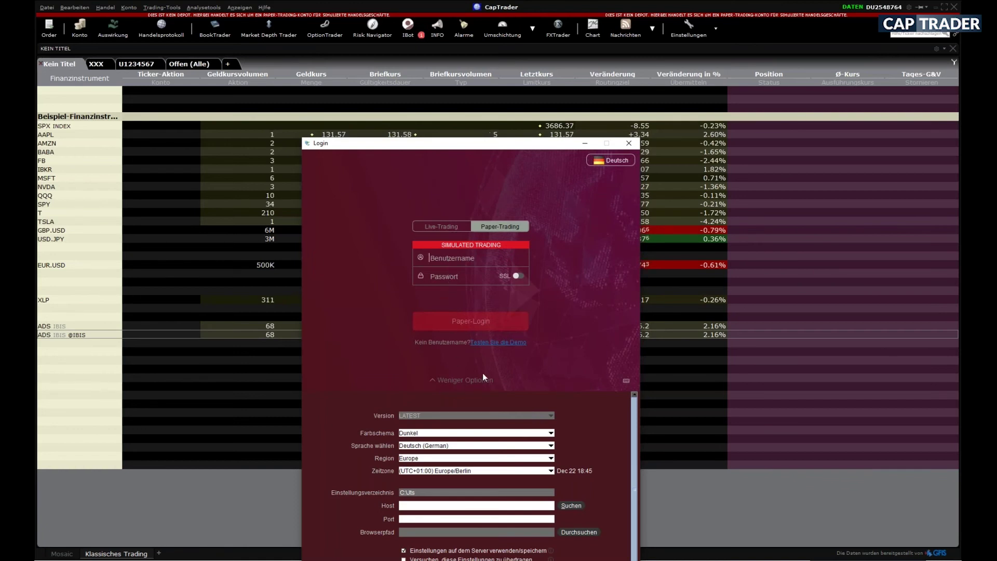
pyautogui.click(628, 144)
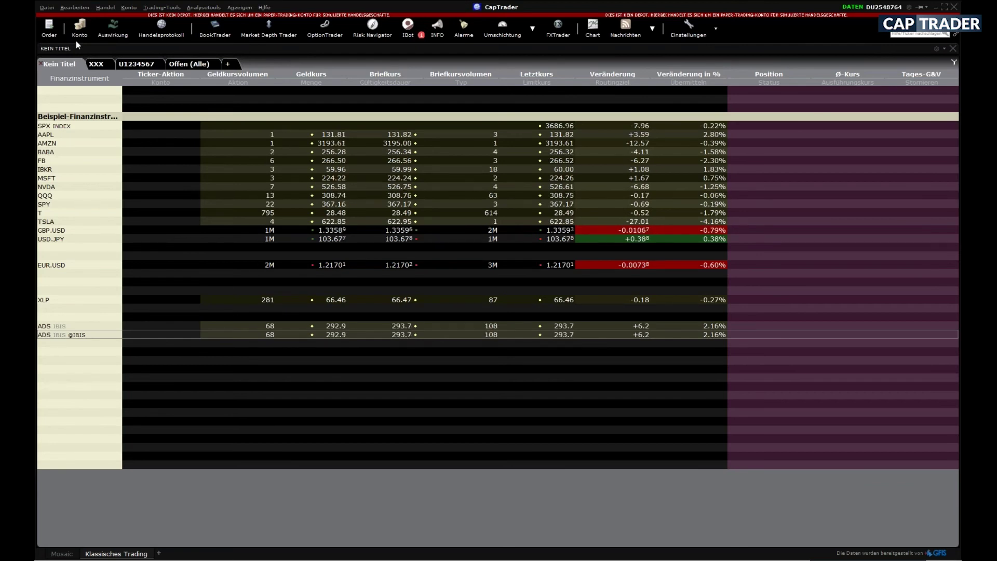
# Open the account window, review the balances, margin requirements and currency holdings, and close it.
pyautogui.click(81, 35)
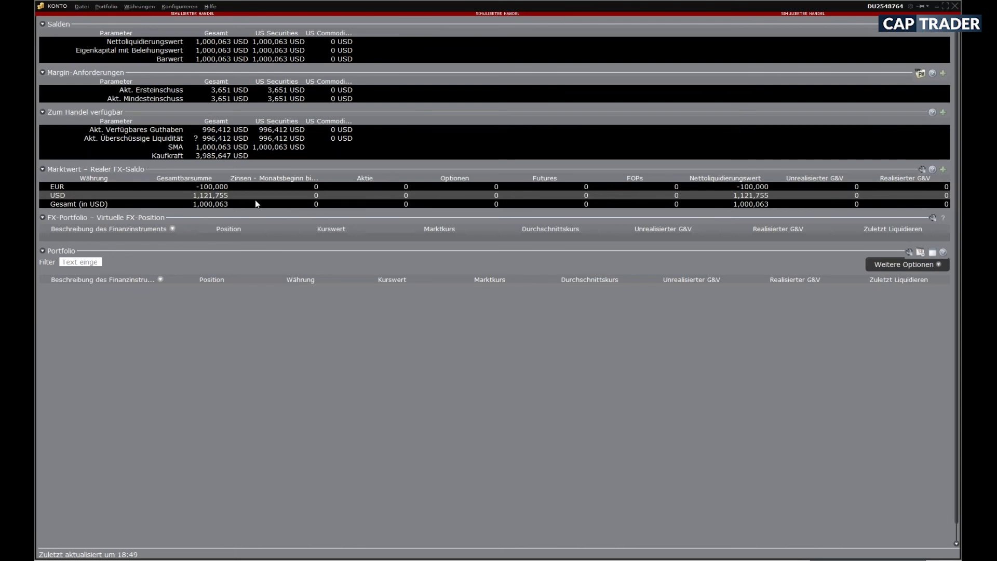
pyautogui.click(954, 7)
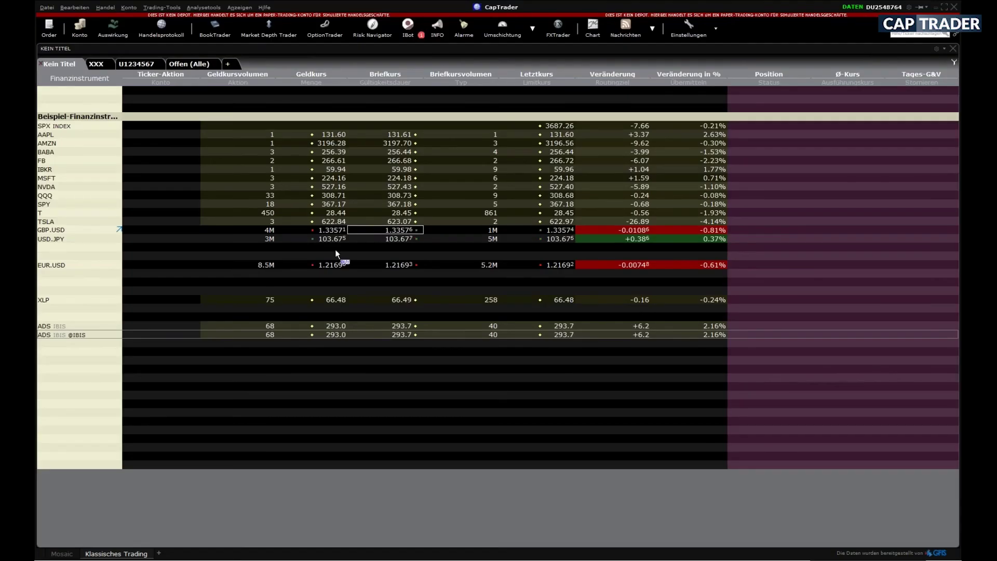
# Submit a DAY limit order to buy 100 XLP at 66.50 through SMART and view the position on the Portfolio page.
pyautogui.moveTo(168, 337)
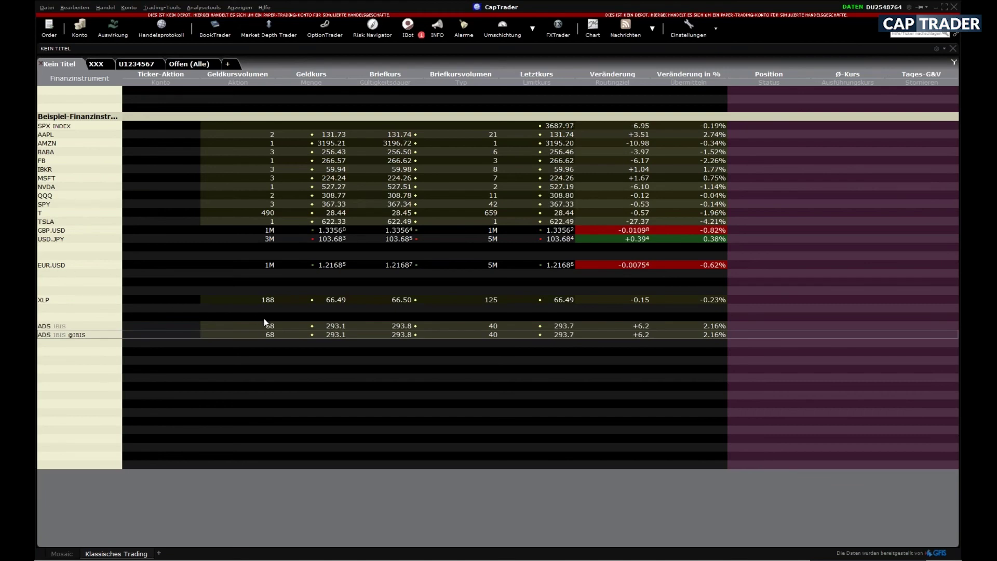
pyautogui.click(400, 302)
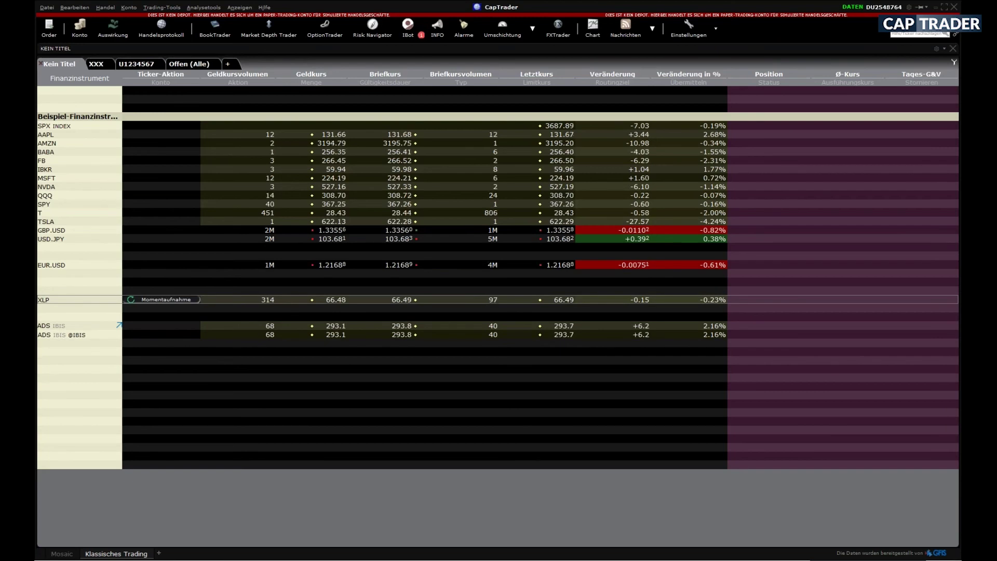
pyautogui.click(400, 300)
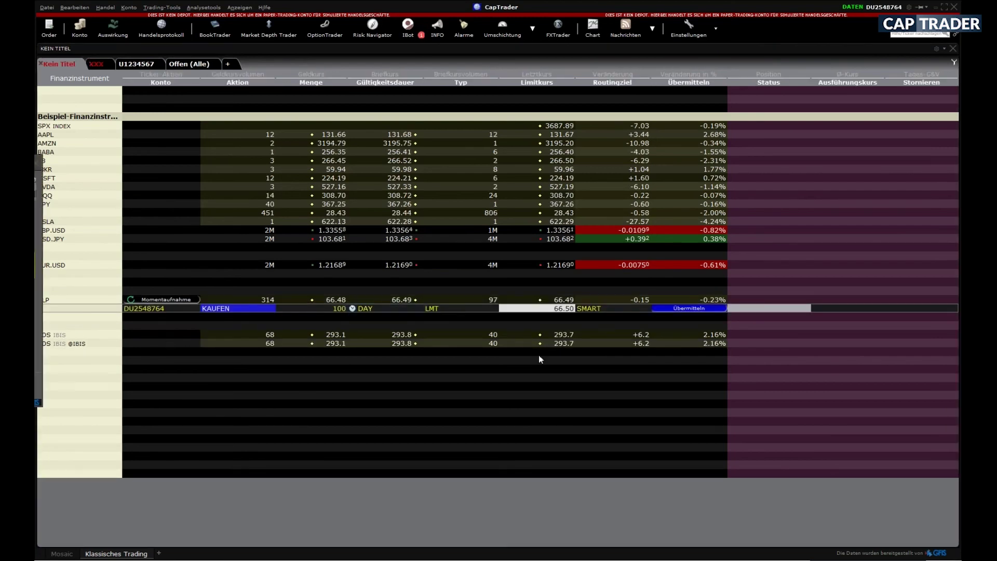
pyautogui.click(689, 308)
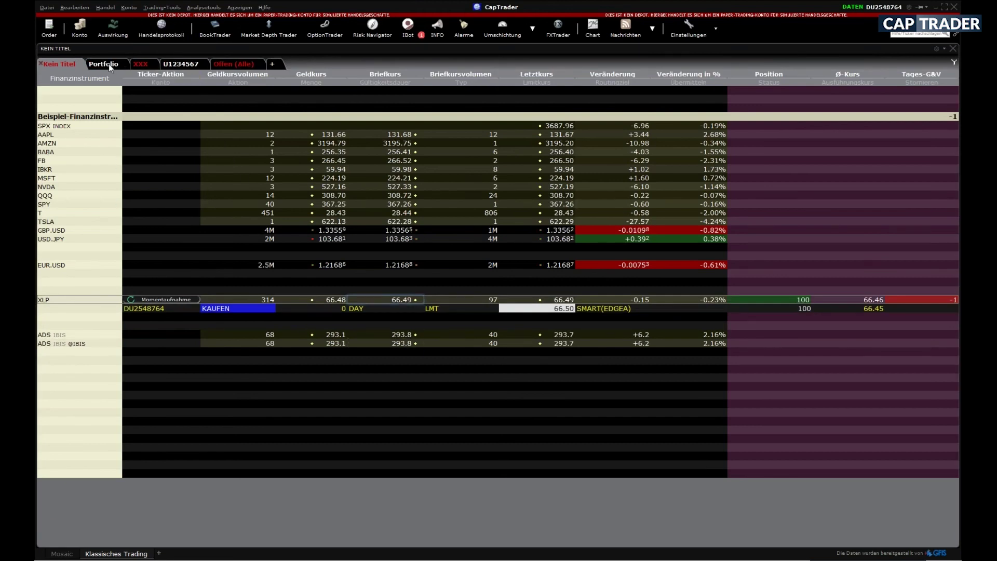
pyautogui.click(108, 63)
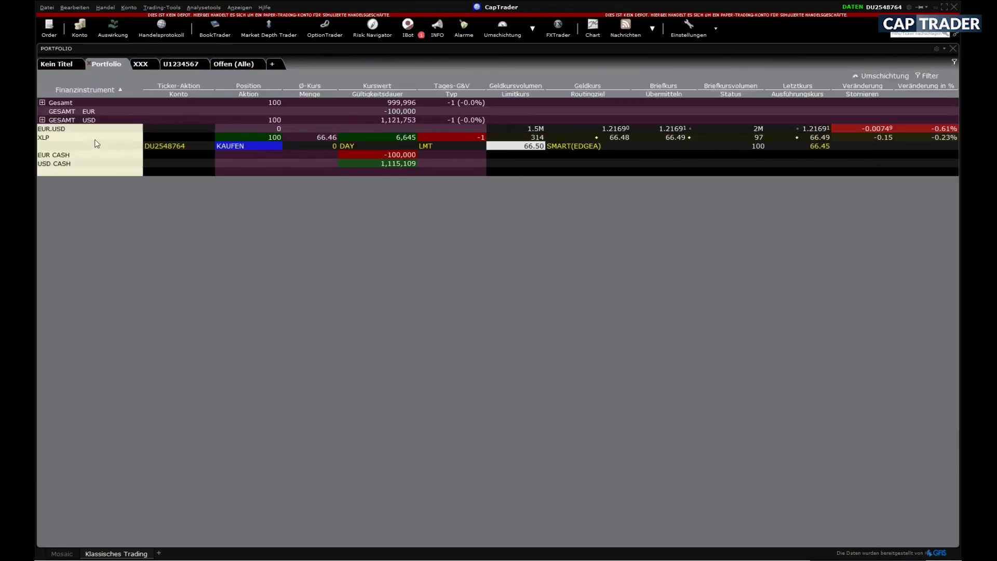
# Review the sell order ticket and the closing option for the XLP position, and dismiss both without submitting an order.
pyautogui.rightClick(53, 142)
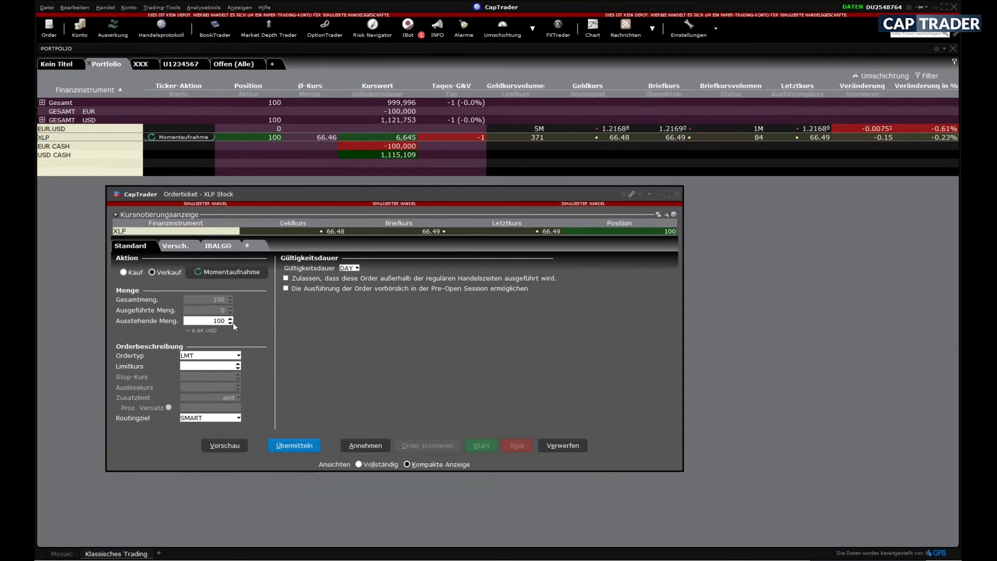
pyautogui.moveTo(224, 320)
pyautogui.click(678, 195)
pyautogui.rightClick(46, 139)
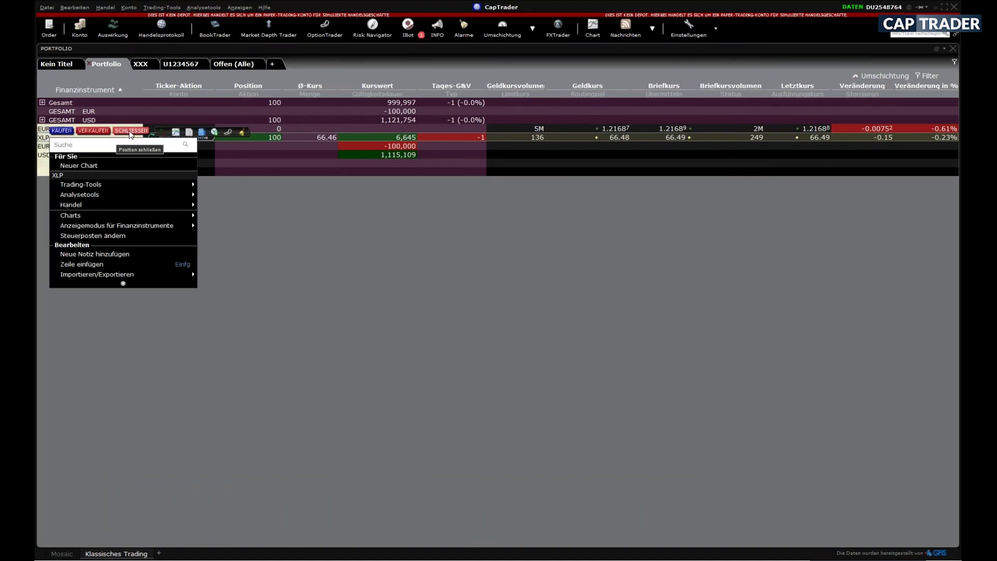
pyautogui.click(111, 313)
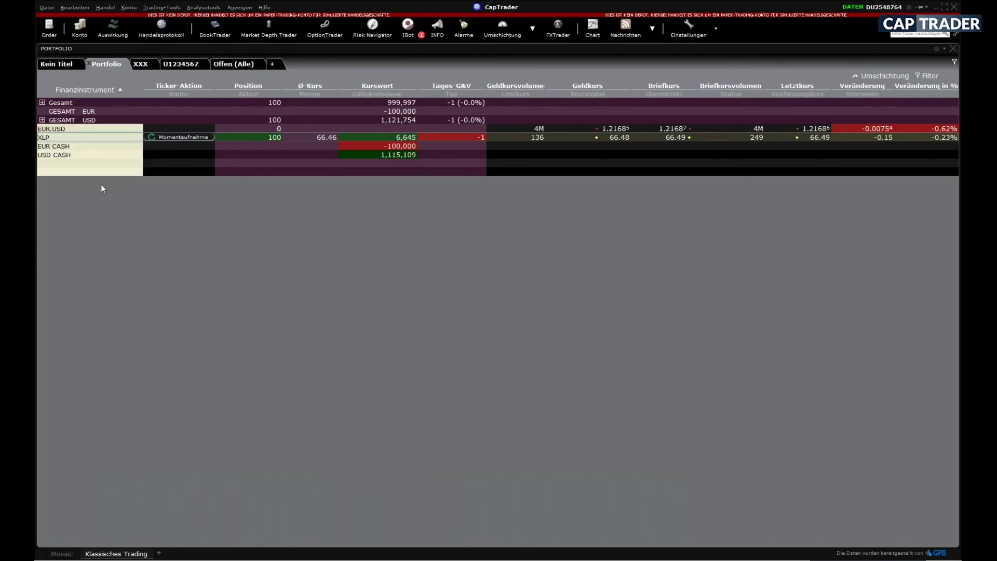
# Create a group header titled Butterfly directly above the XLP row on the Kein Titel page.
pyautogui.click(58, 64)
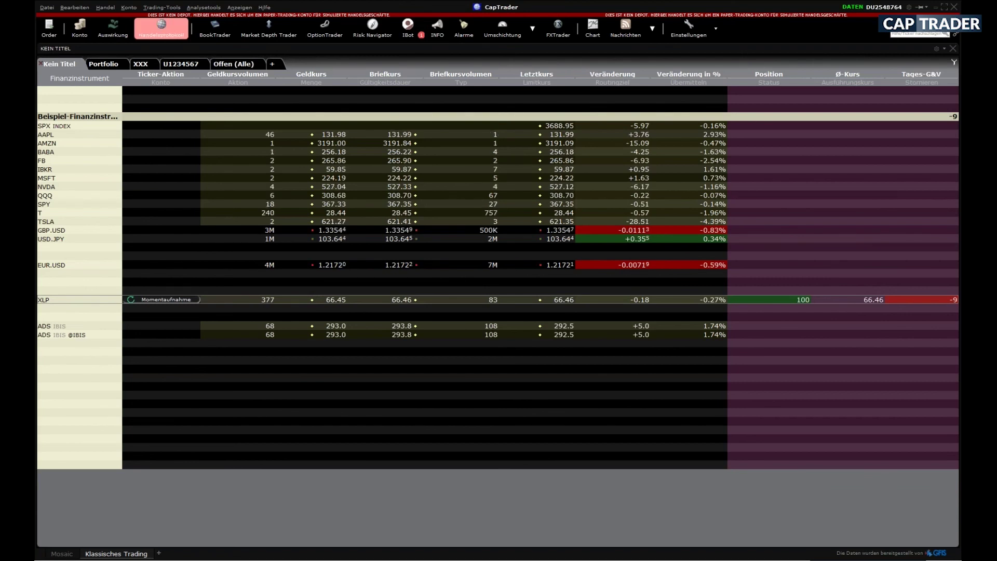
pyautogui.rightClick(61, 289)
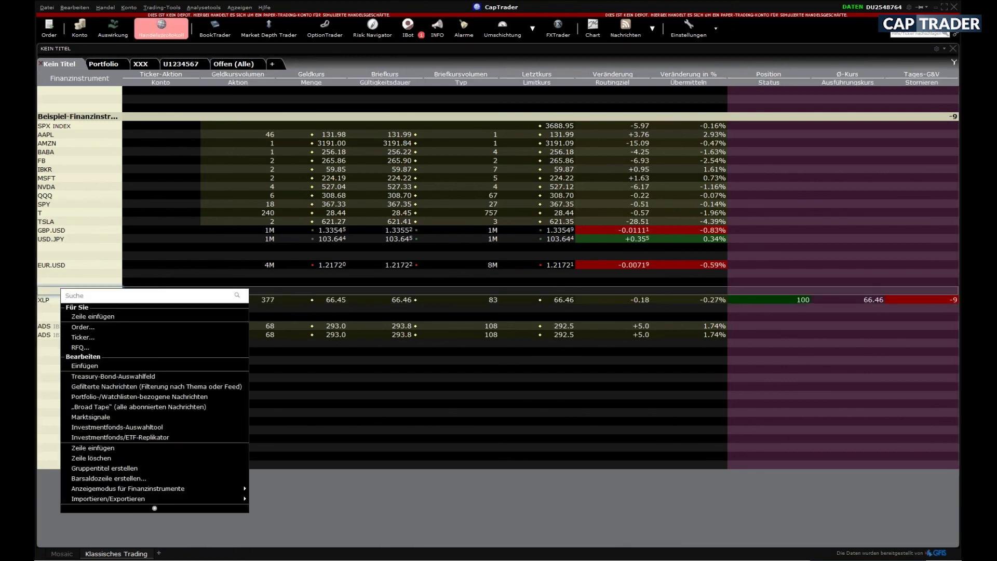
pyautogui.click(104, 468)
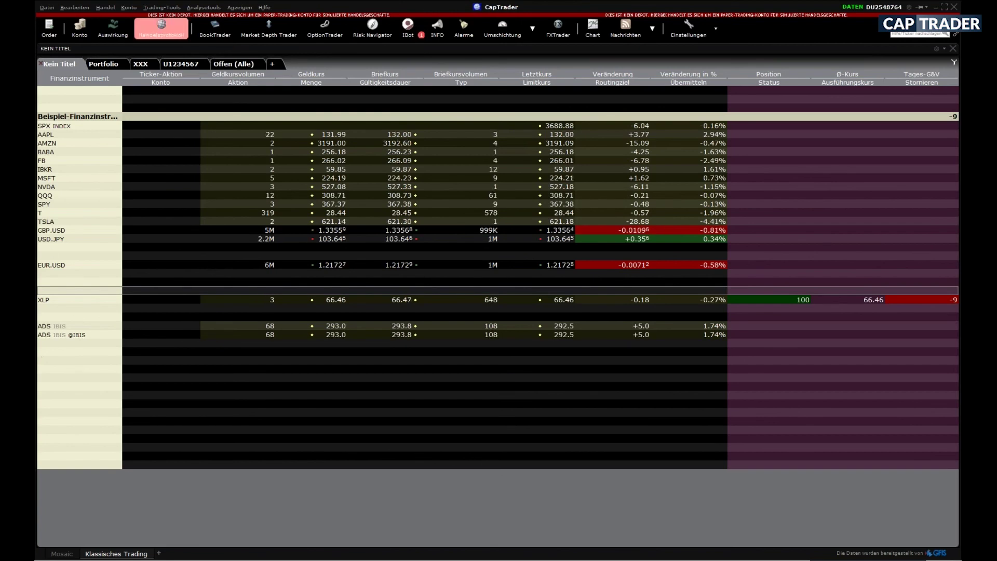
pyautogui.moveTo(74, 247); pyautogui.dragTo(308, 251)
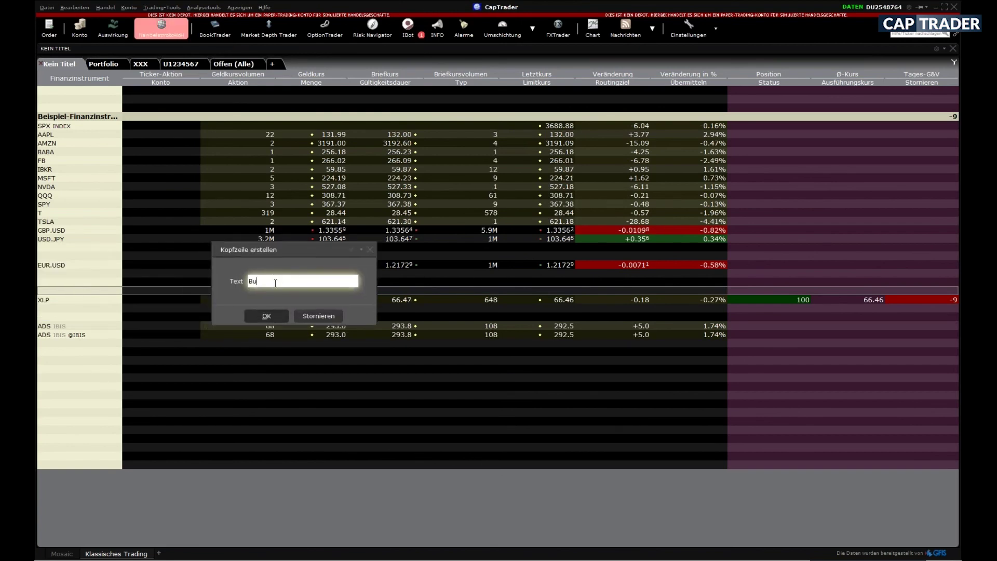
pyautogui.write('erfly')
pyautogui.press('Return')
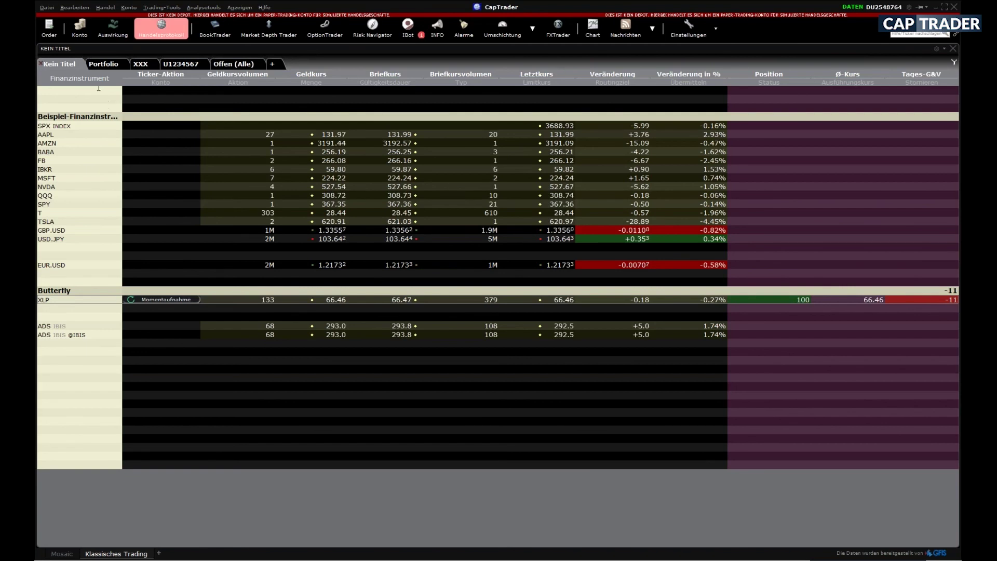
# Hide the EMA(200) and EMA(50) lines in the hourly AAPL candlestick chart.
pyautogui.moveTo(99, 82)
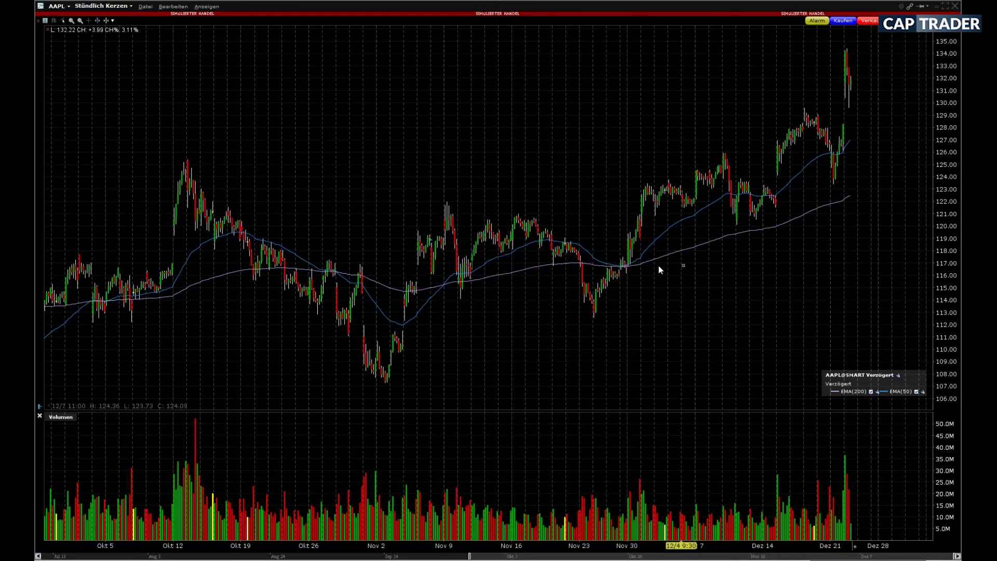
pyautogui.click(871, 391)
pyautogui.click(916, 392)
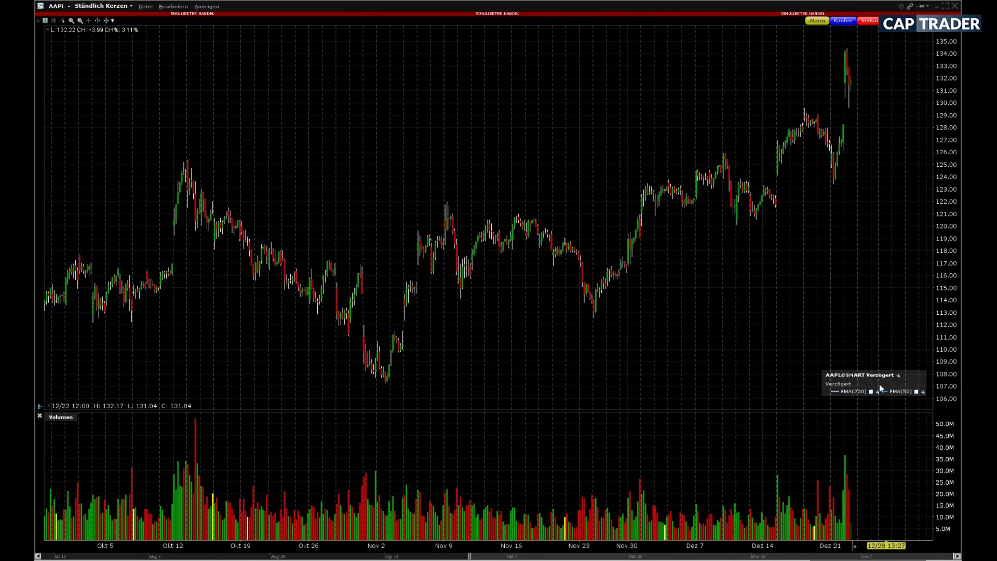
# Add the S&P 500 (SPX) and NASDAQ 100 (NDX) index comparisons to the AAPL chart.
pyautogui.click(172, 8)
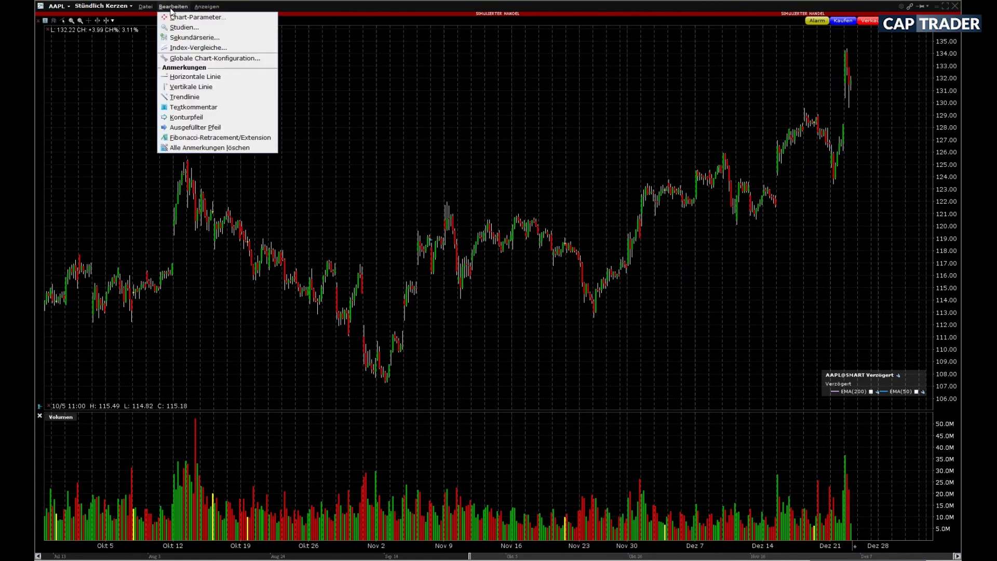
pyautogui.click(180, 20)
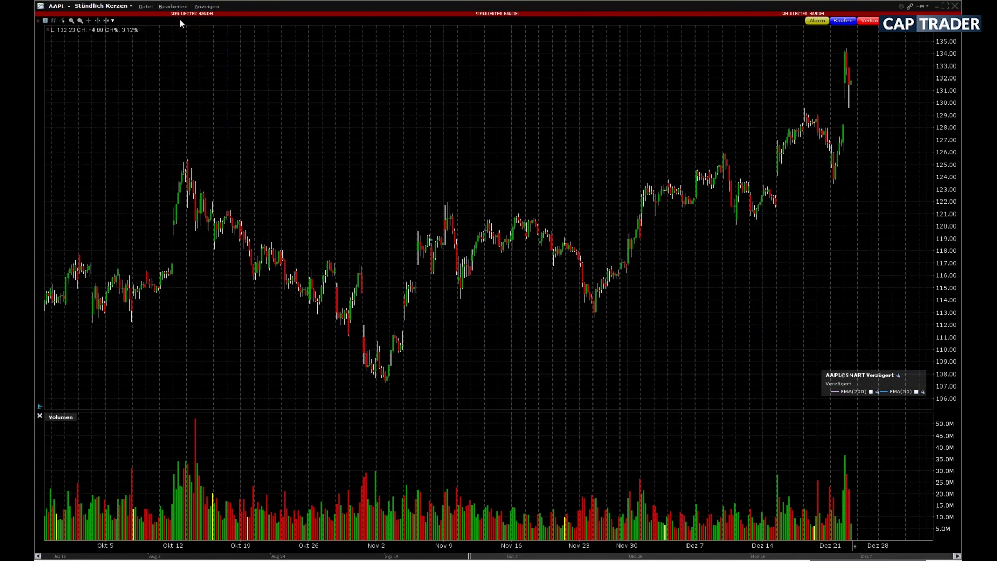
pyautogui.moveTo(295, 238); pyautogui.dragTo(339, 48)
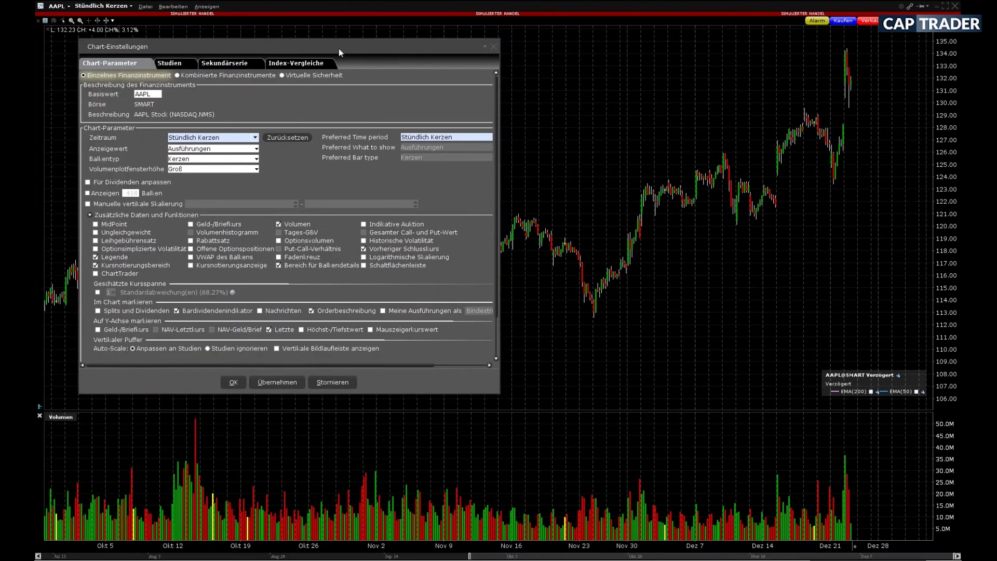
pyautogui.click(292, 65)
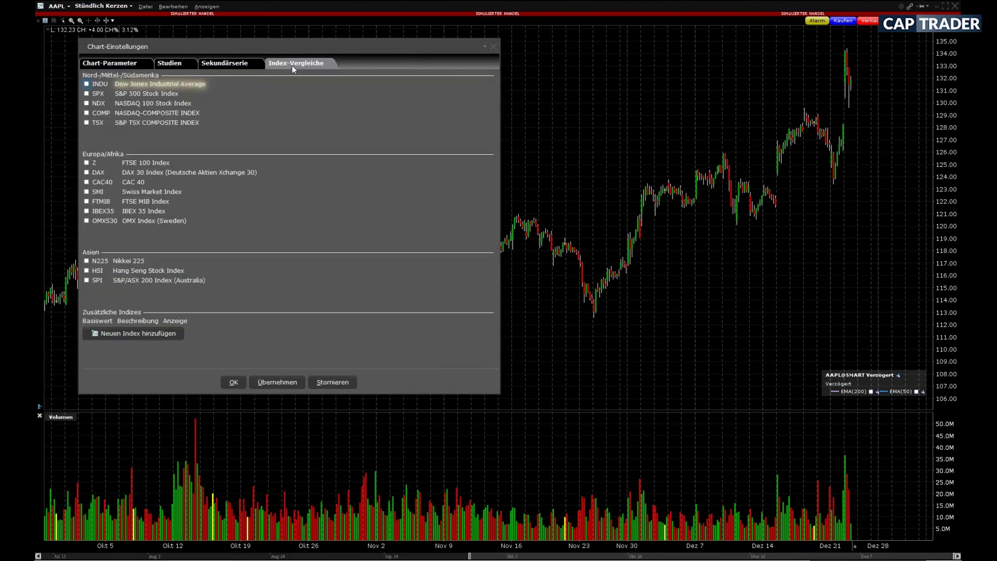
pyautogui.click(86, 94)
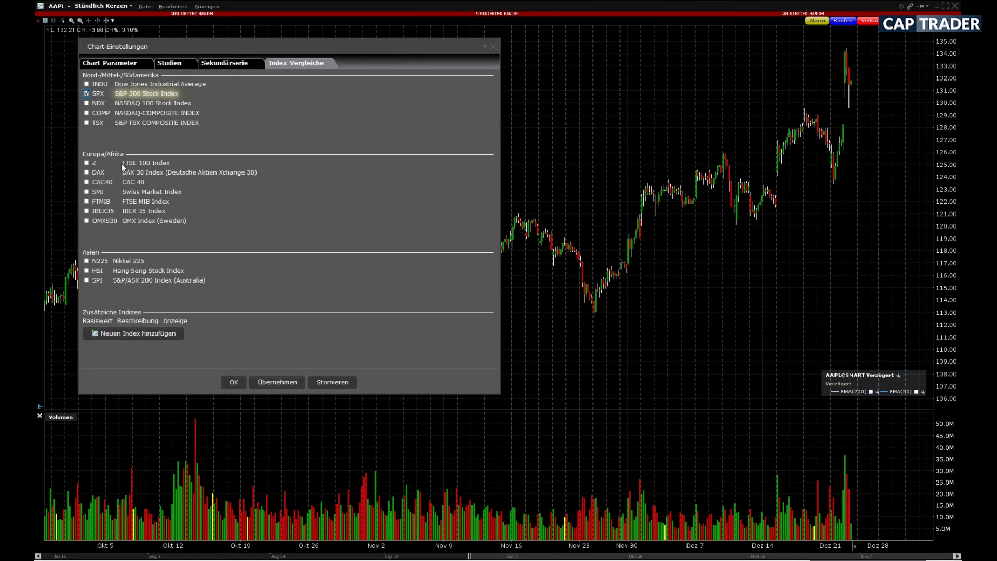
pyautogui.click(87, 103)
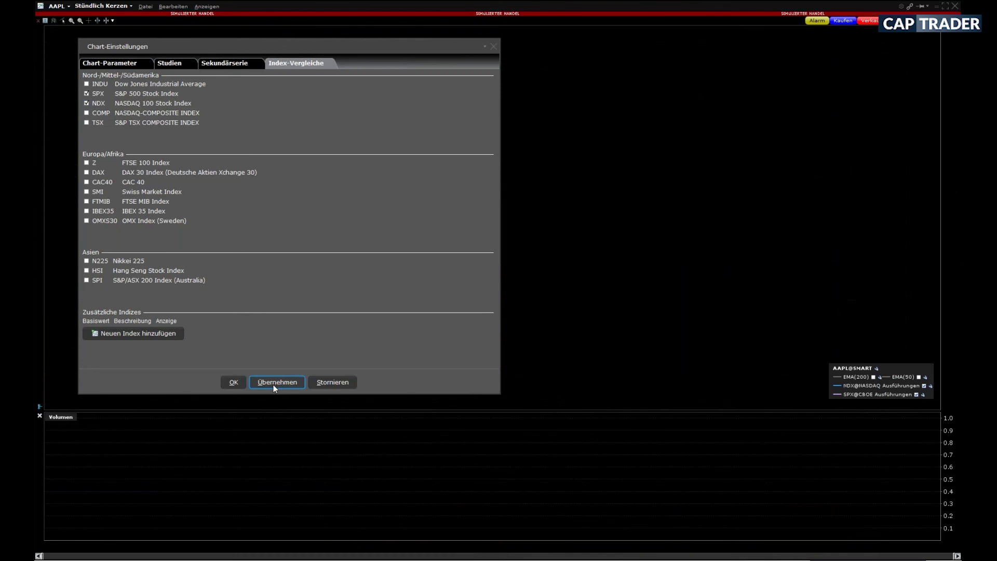
pyautogui.click(233, 383)
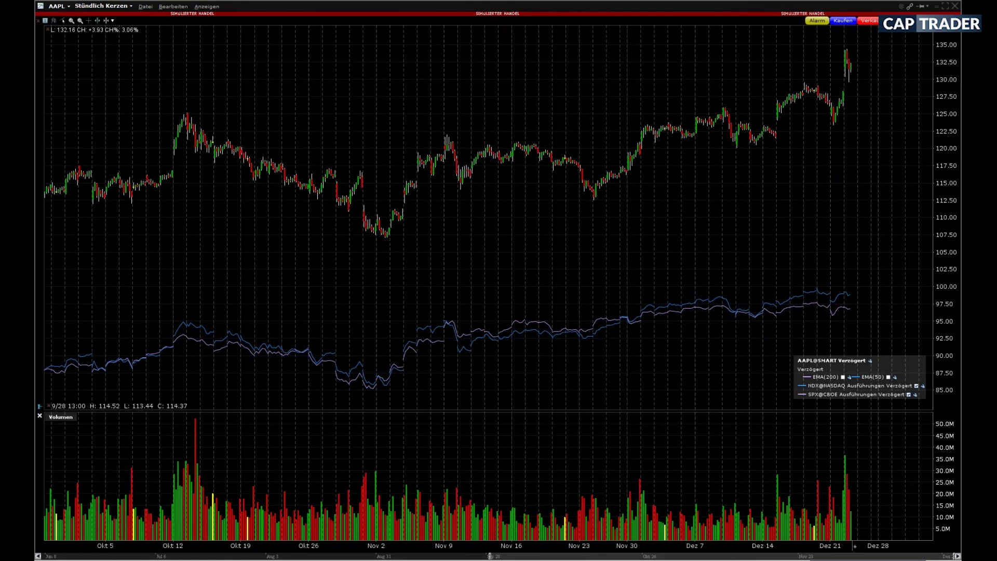
# Review the available index comparisons in the AAPL chart settings, close the settings and minimise the chart.
pyautogui.click(179, 6)
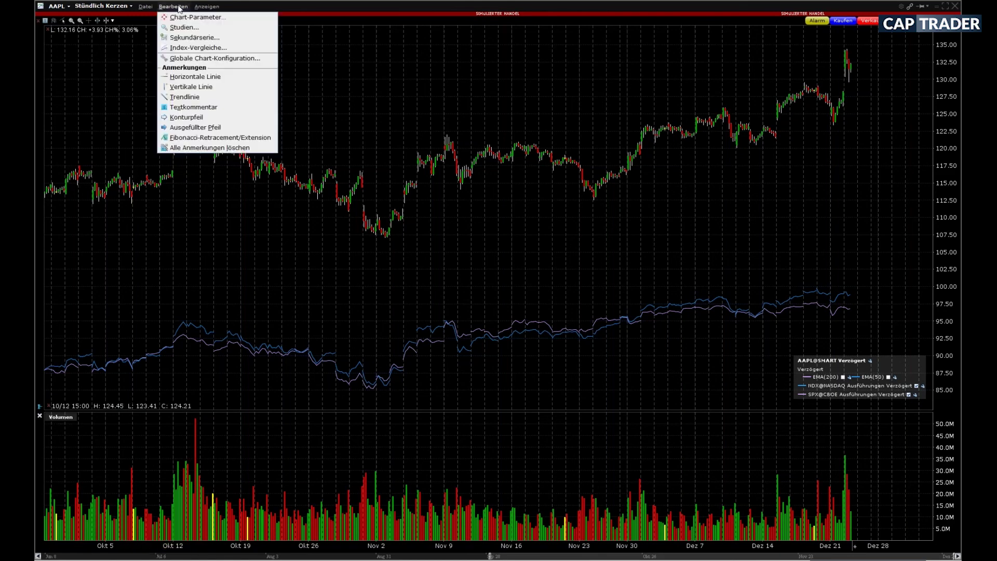
pyautogui.click(183, 17)
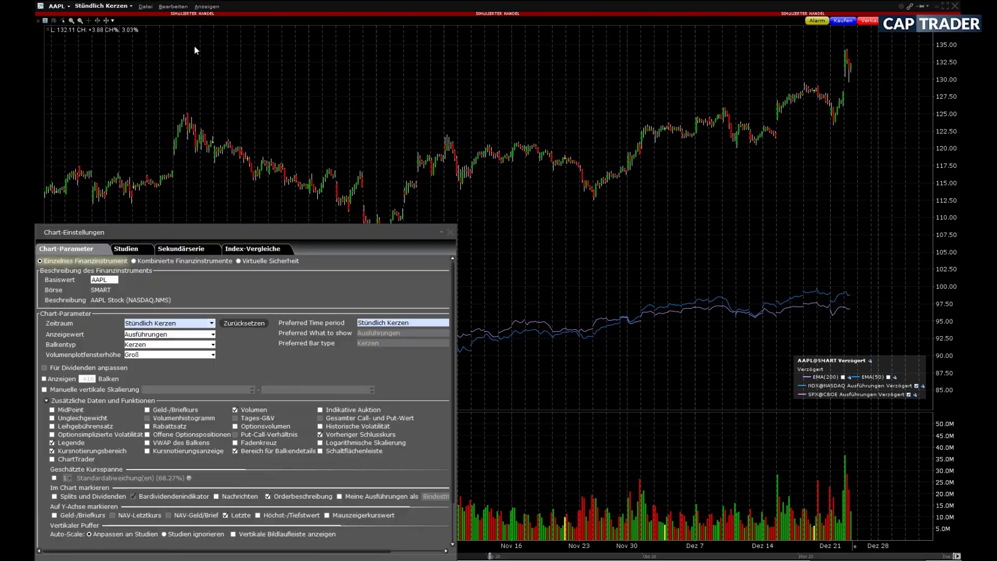
pyautogui.moveTo(251, 233); pyautogui.dragTo(325, 90)
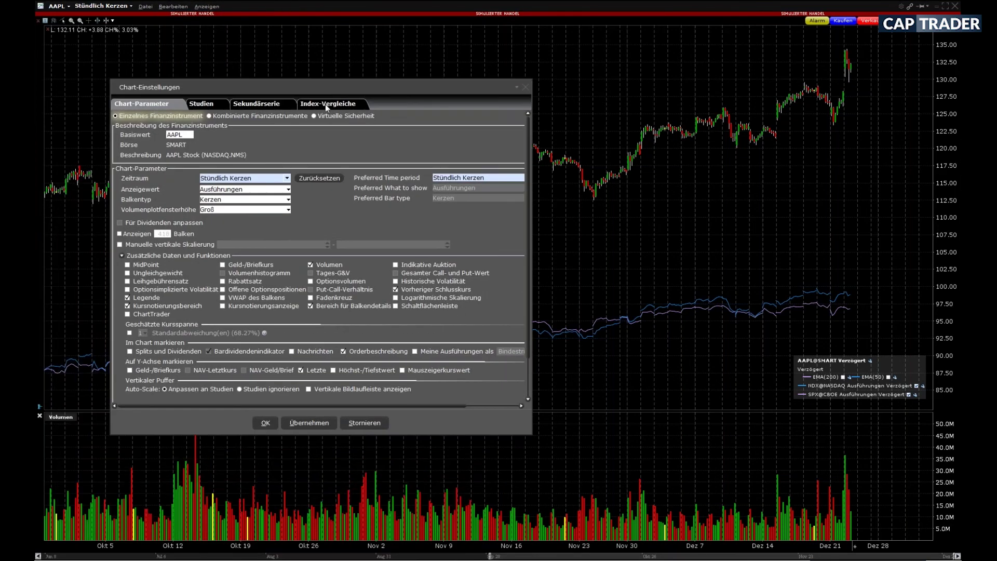
pyautogui.click(325, 104)
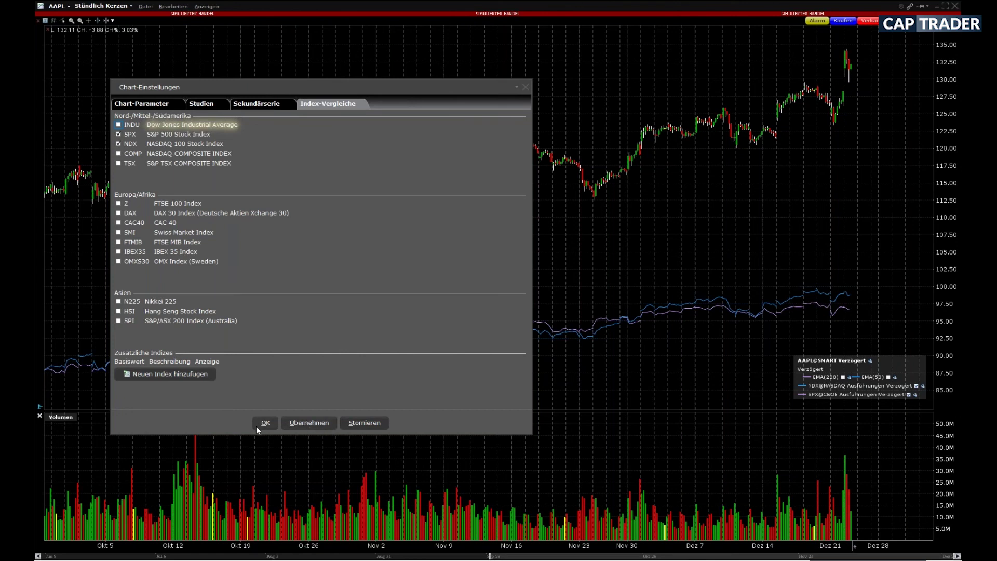
pyautogui.click(525, 86)
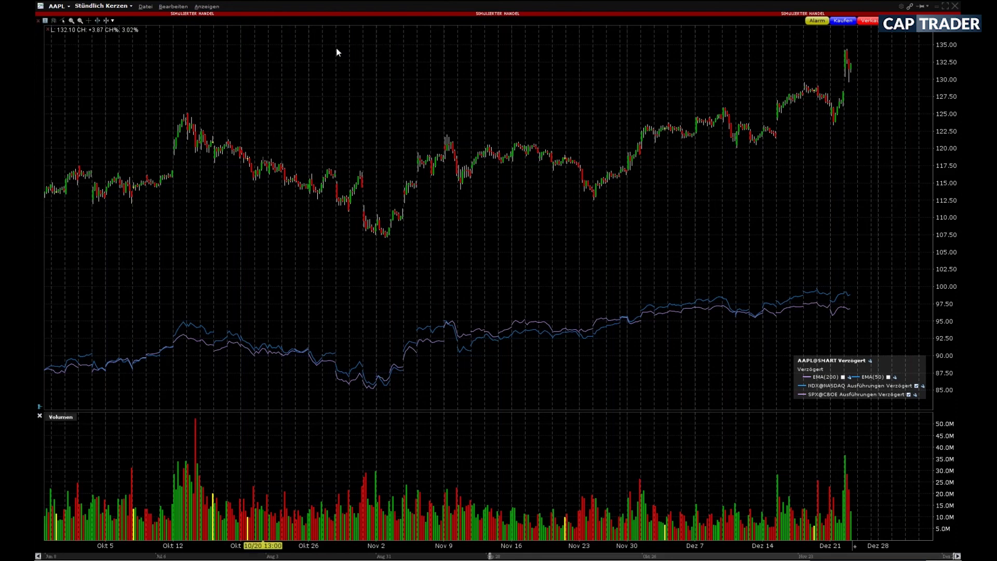
pyautogui.click(937, 7)
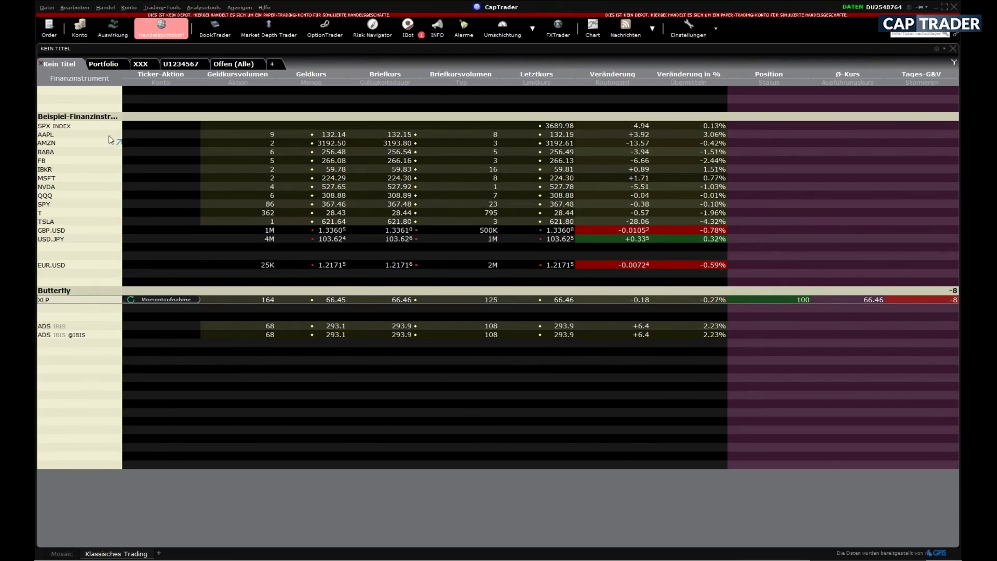
# Open the account window and set the average price of the XLP position to 66.00.
pyautogui.click(81, 30)
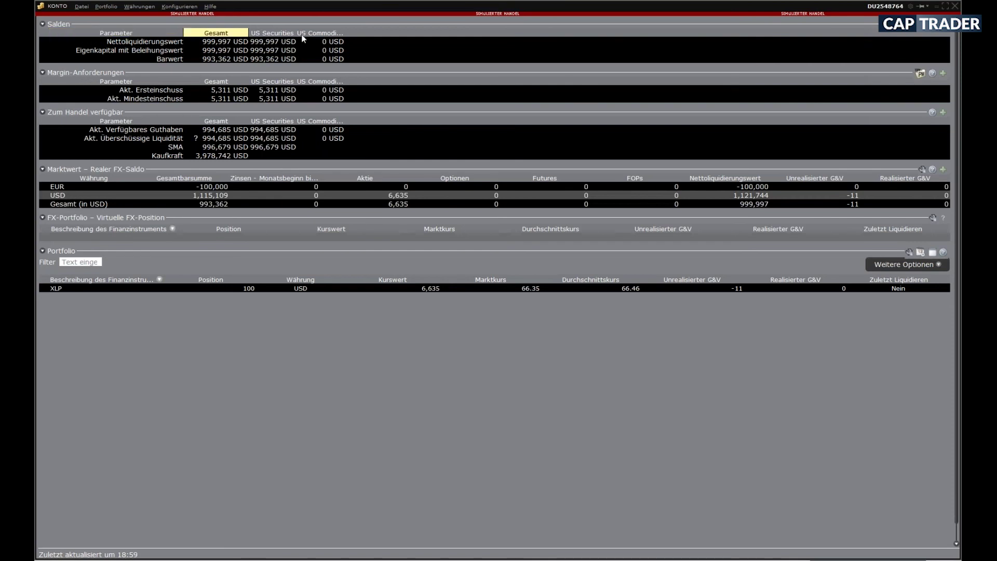
pyautogui.click(955, 8)
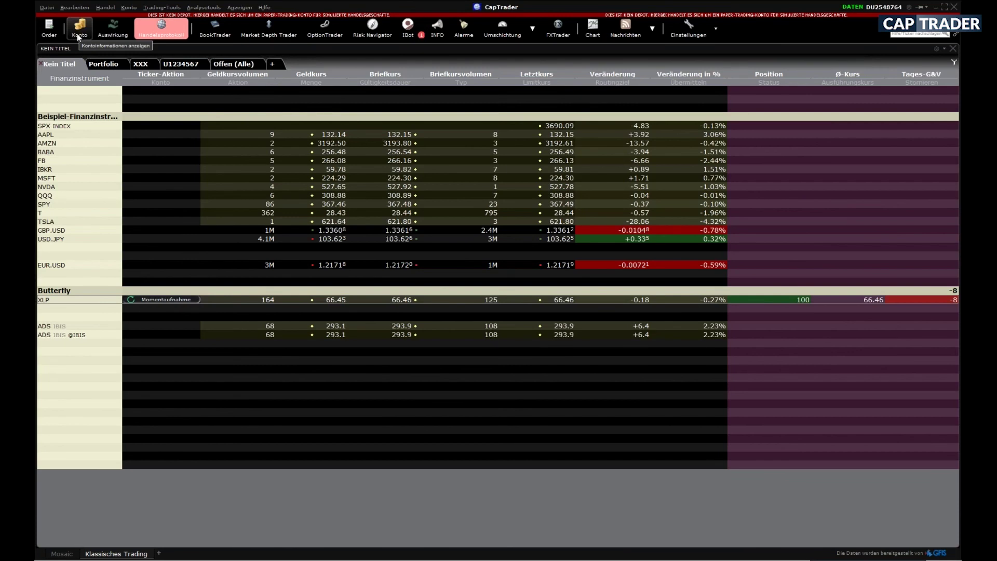
pyautogui.click(78, 33)
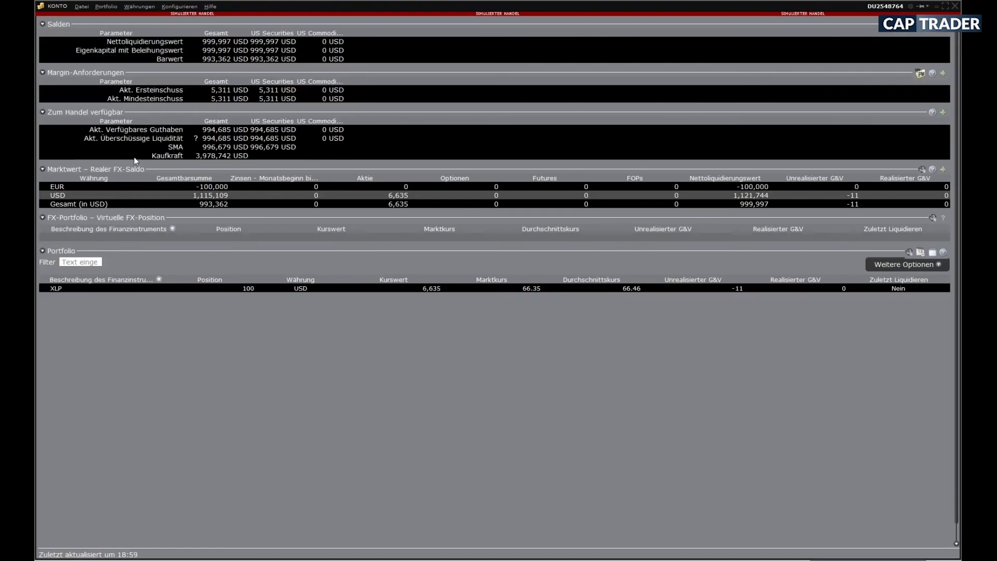
pyautogui.rightClick(58, 288)
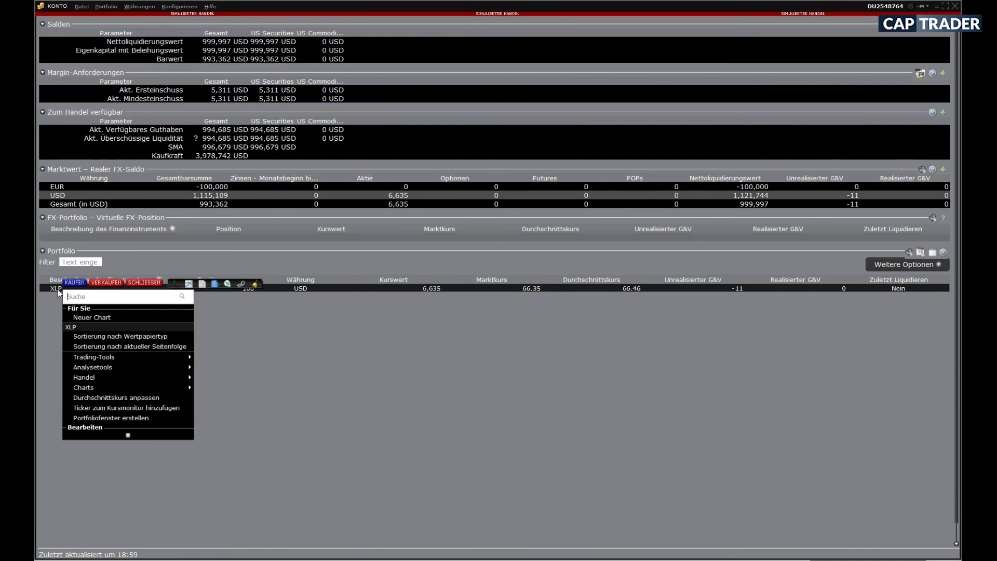
pyautogui.click(109, 398)
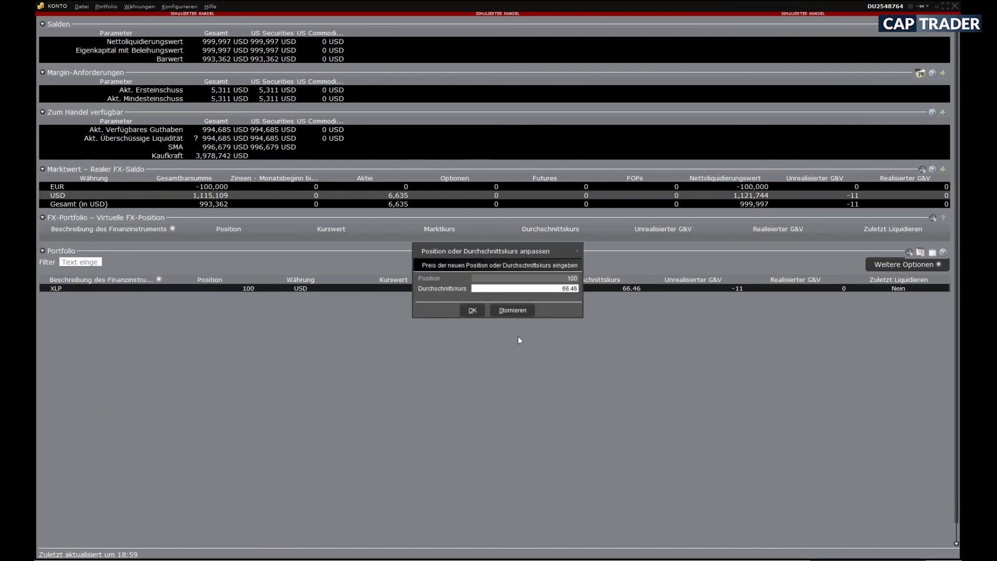
pyautogui.click(564, 288)
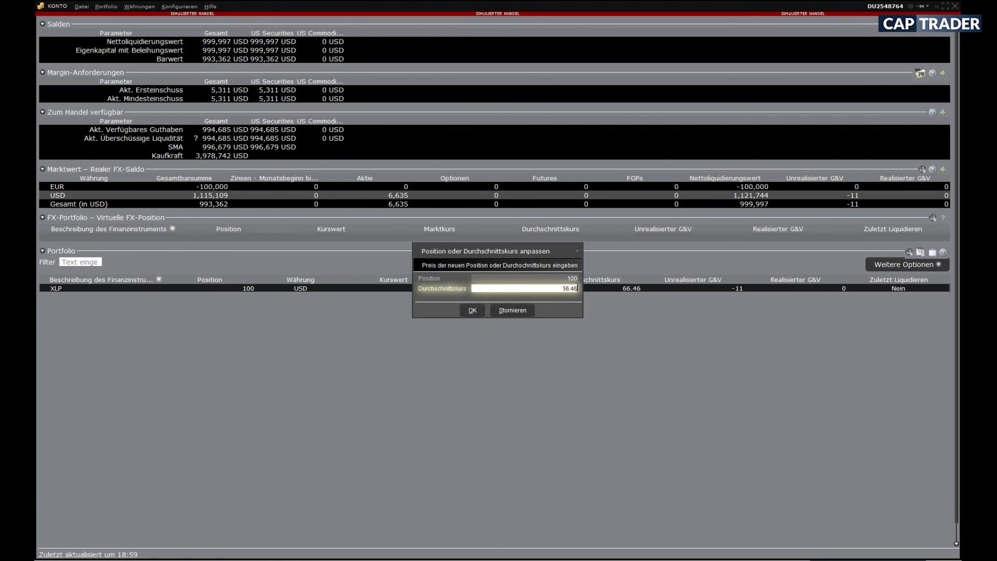
pyautogui.write('66.00')
pyautogui.click(472, 310)
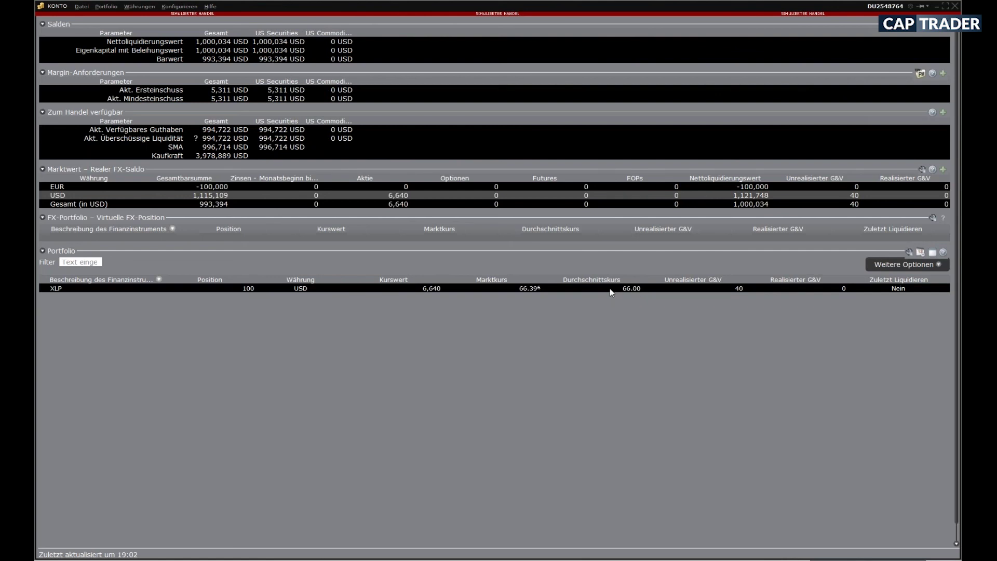
# Set the average price of the XLP position back to 66.46 and close the account window.
pyautogui.rightClick(58, 288)
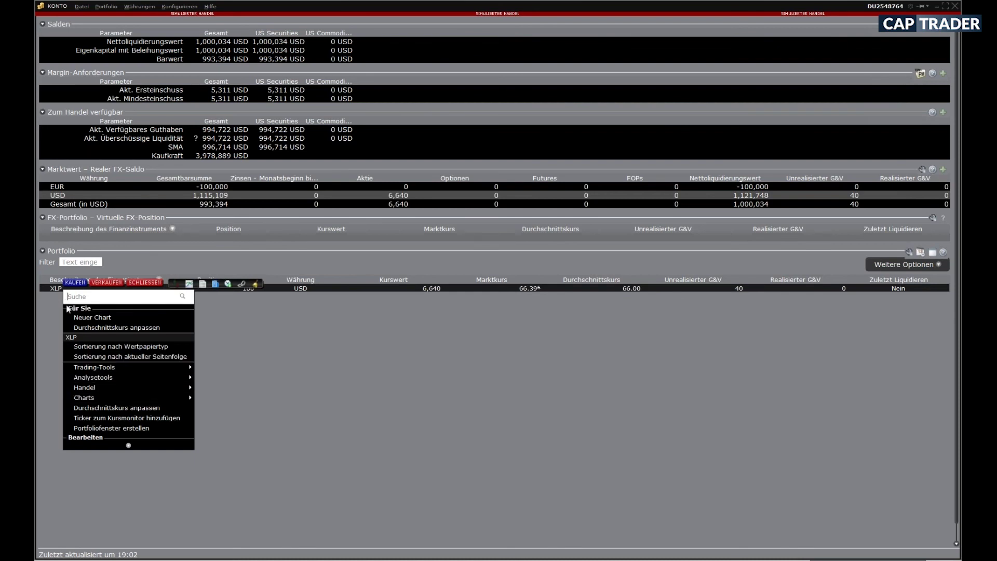
pyautogui.click(51, 306)
pyautogui.rightClick(55, 287)
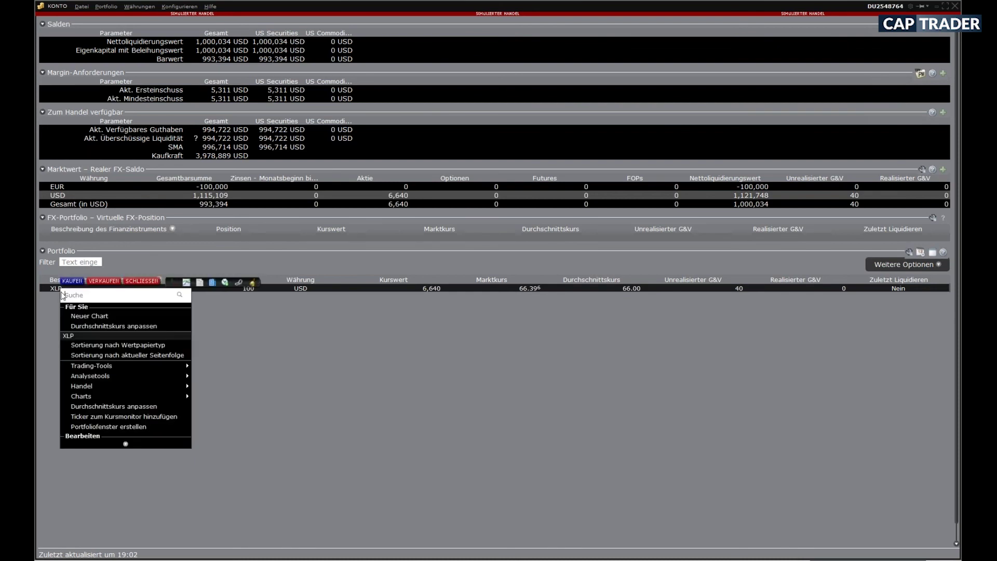
pyautogui.click(95, 405)
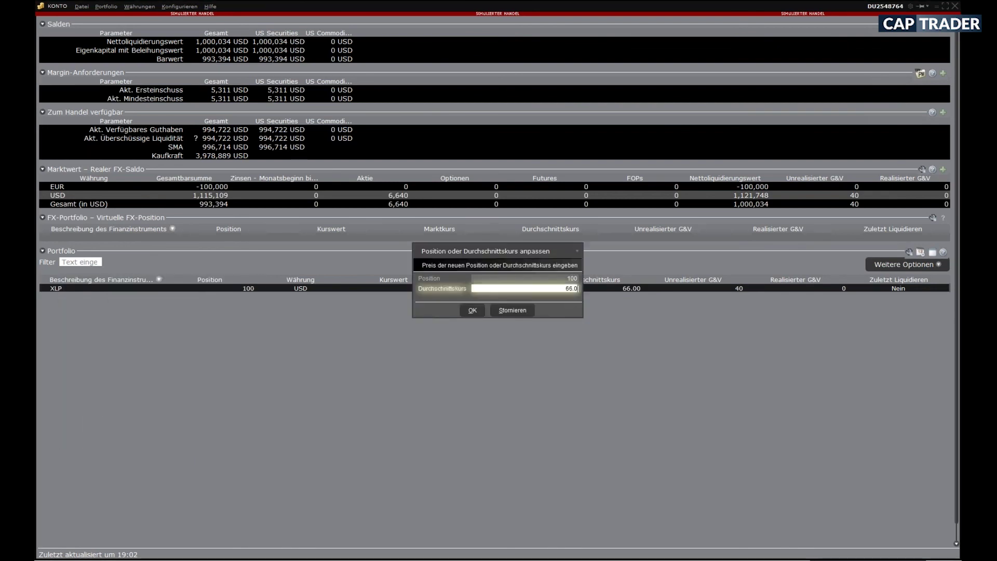
pyautogui.press('BackSpace')
pyautogui.press('BackSpace')
pyautogui.write('.46')
pyautogui.click(473, 310)
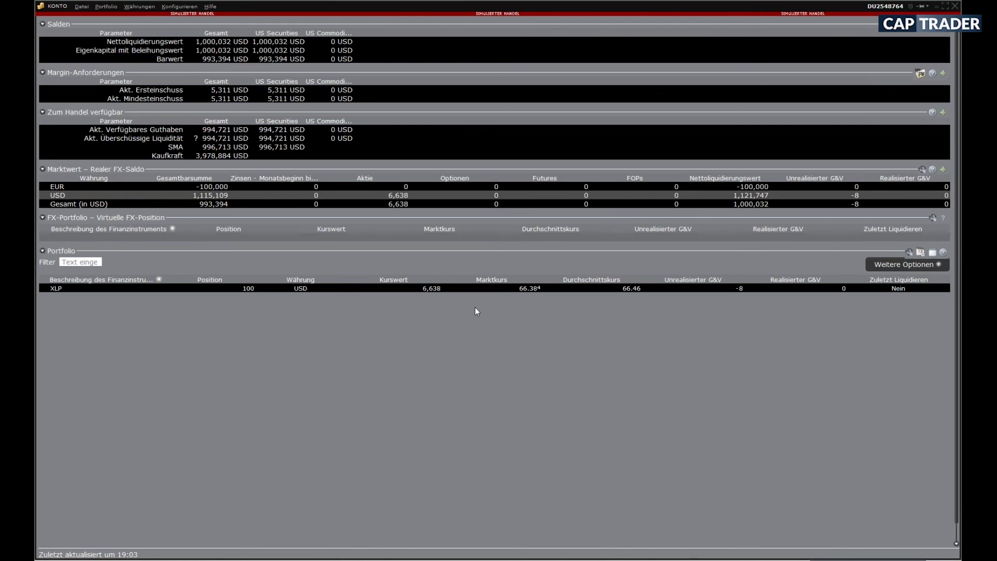
pyautogui.click(954, 6)
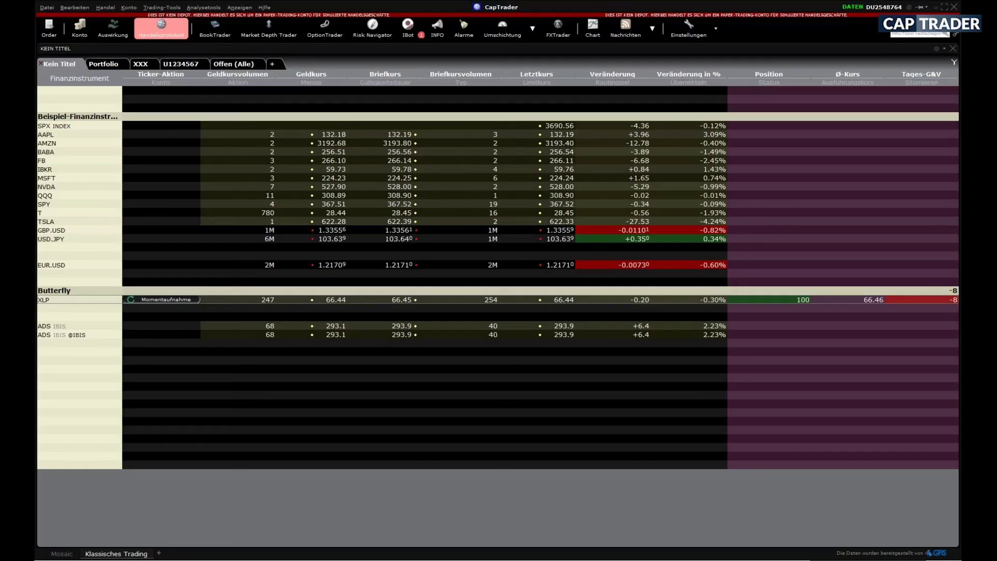